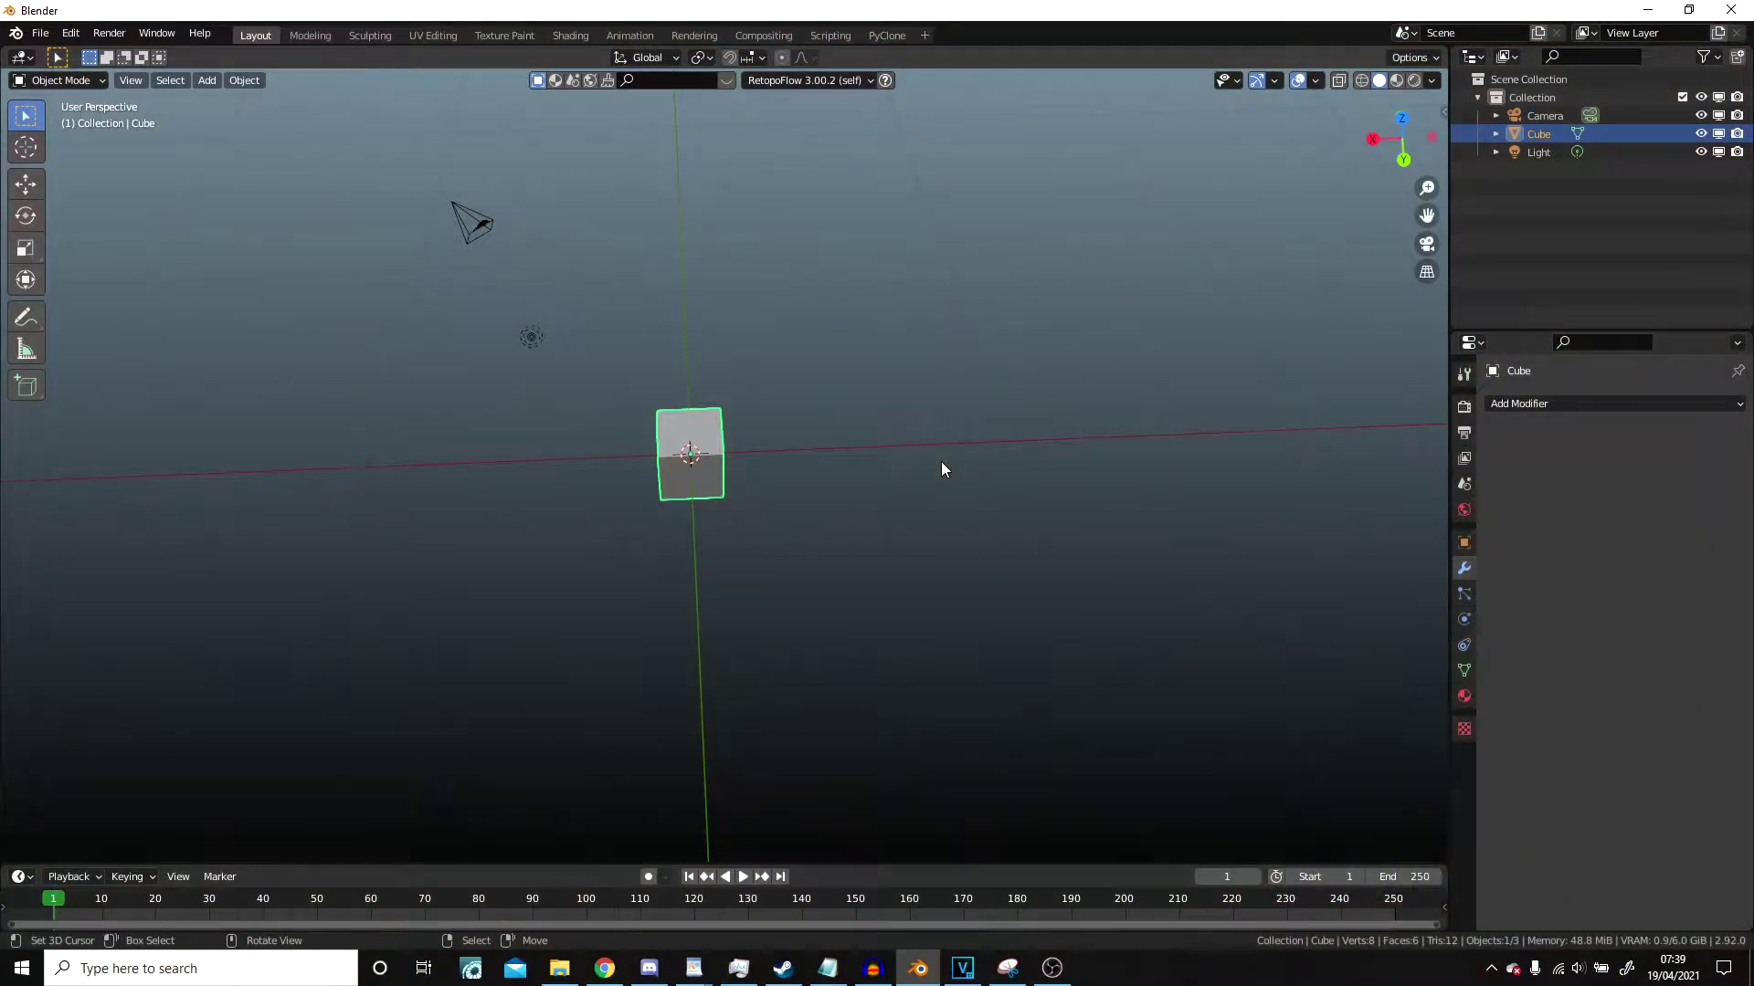
Delete all the default objects from the scene: the cube, the camera and the light.
{"action": "scroll", "coordinate": [830, 530], "scroll_direction": "up", "scroll_amount": 1}
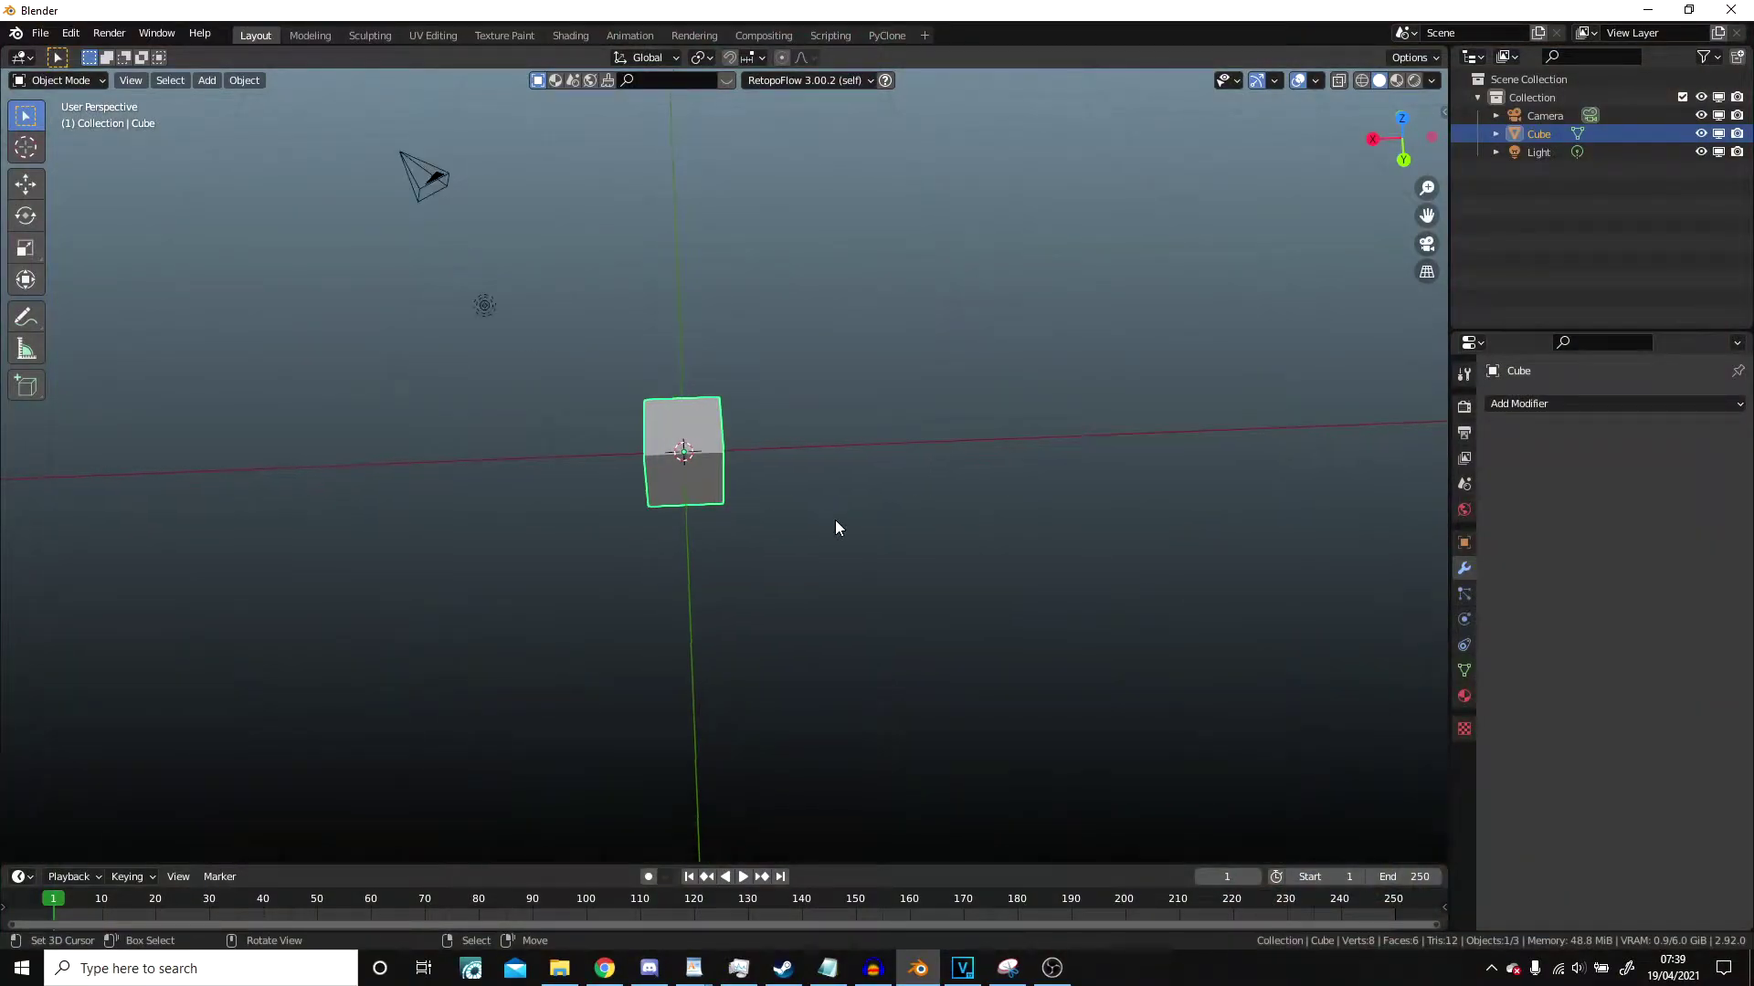
{"action": "middle_click_drag", "start_coordinate": [836, 509], "coordinate": [918, 496]}
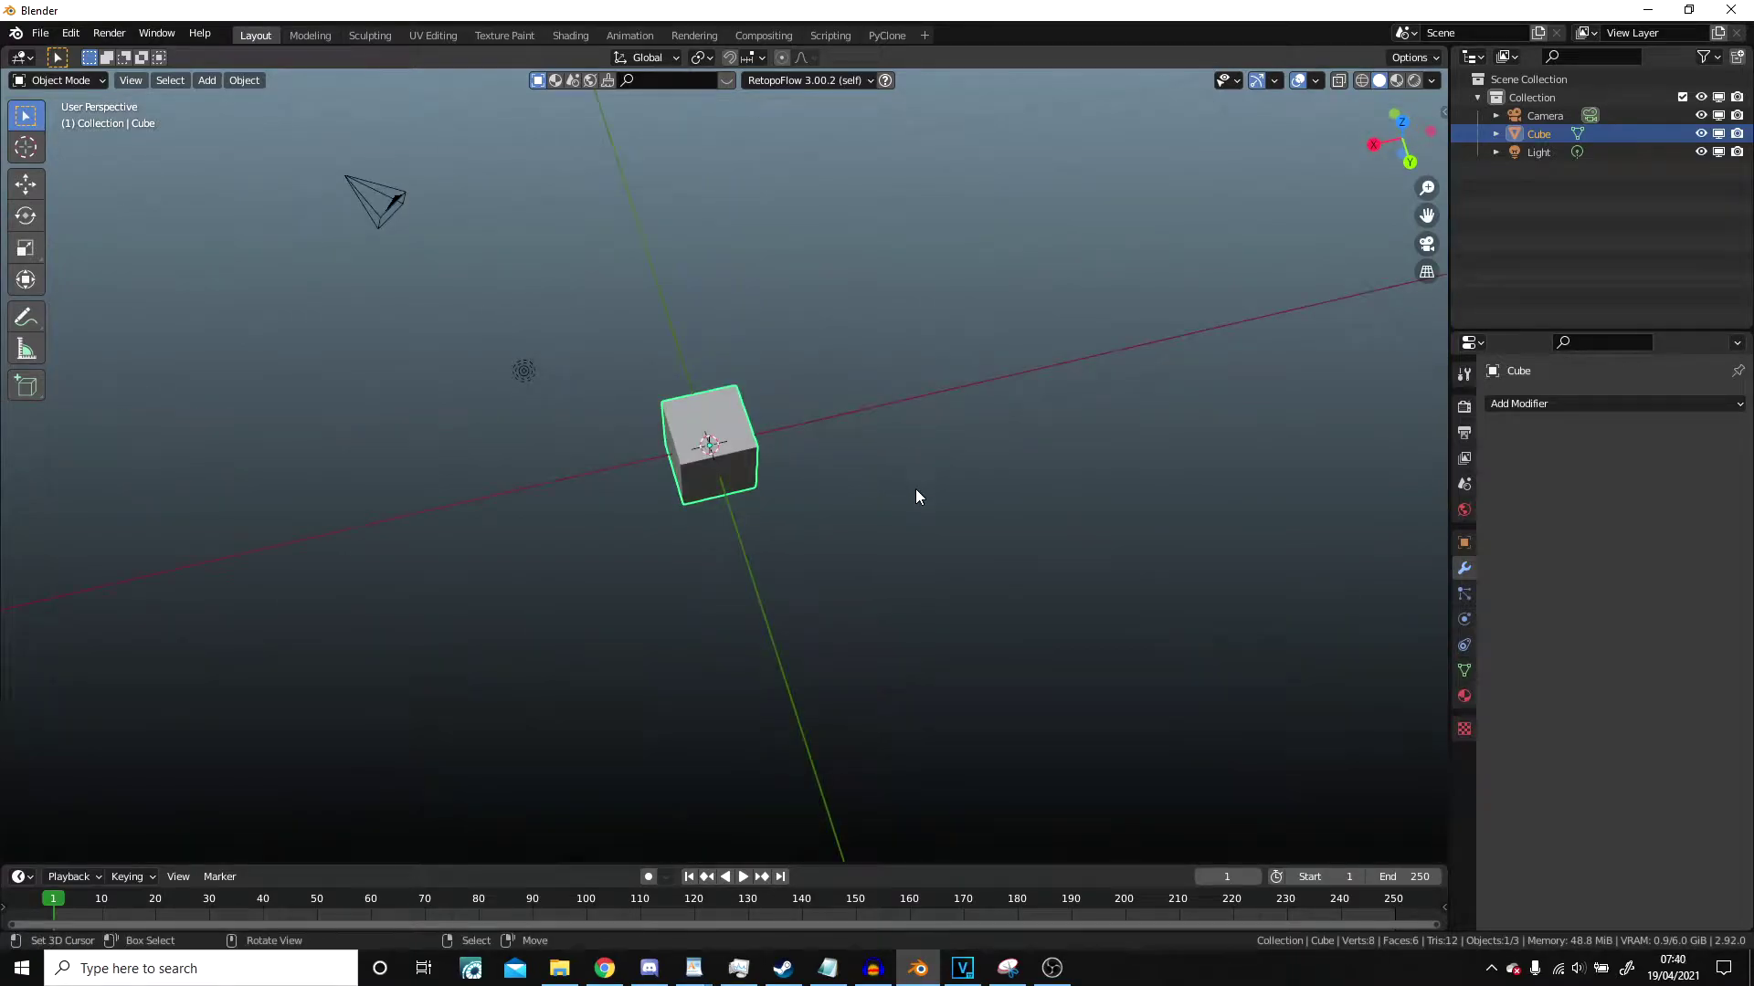
{"action": "middle_click_drag", "start_coordinate": [917, 486], "coordinate": [931, 426]}
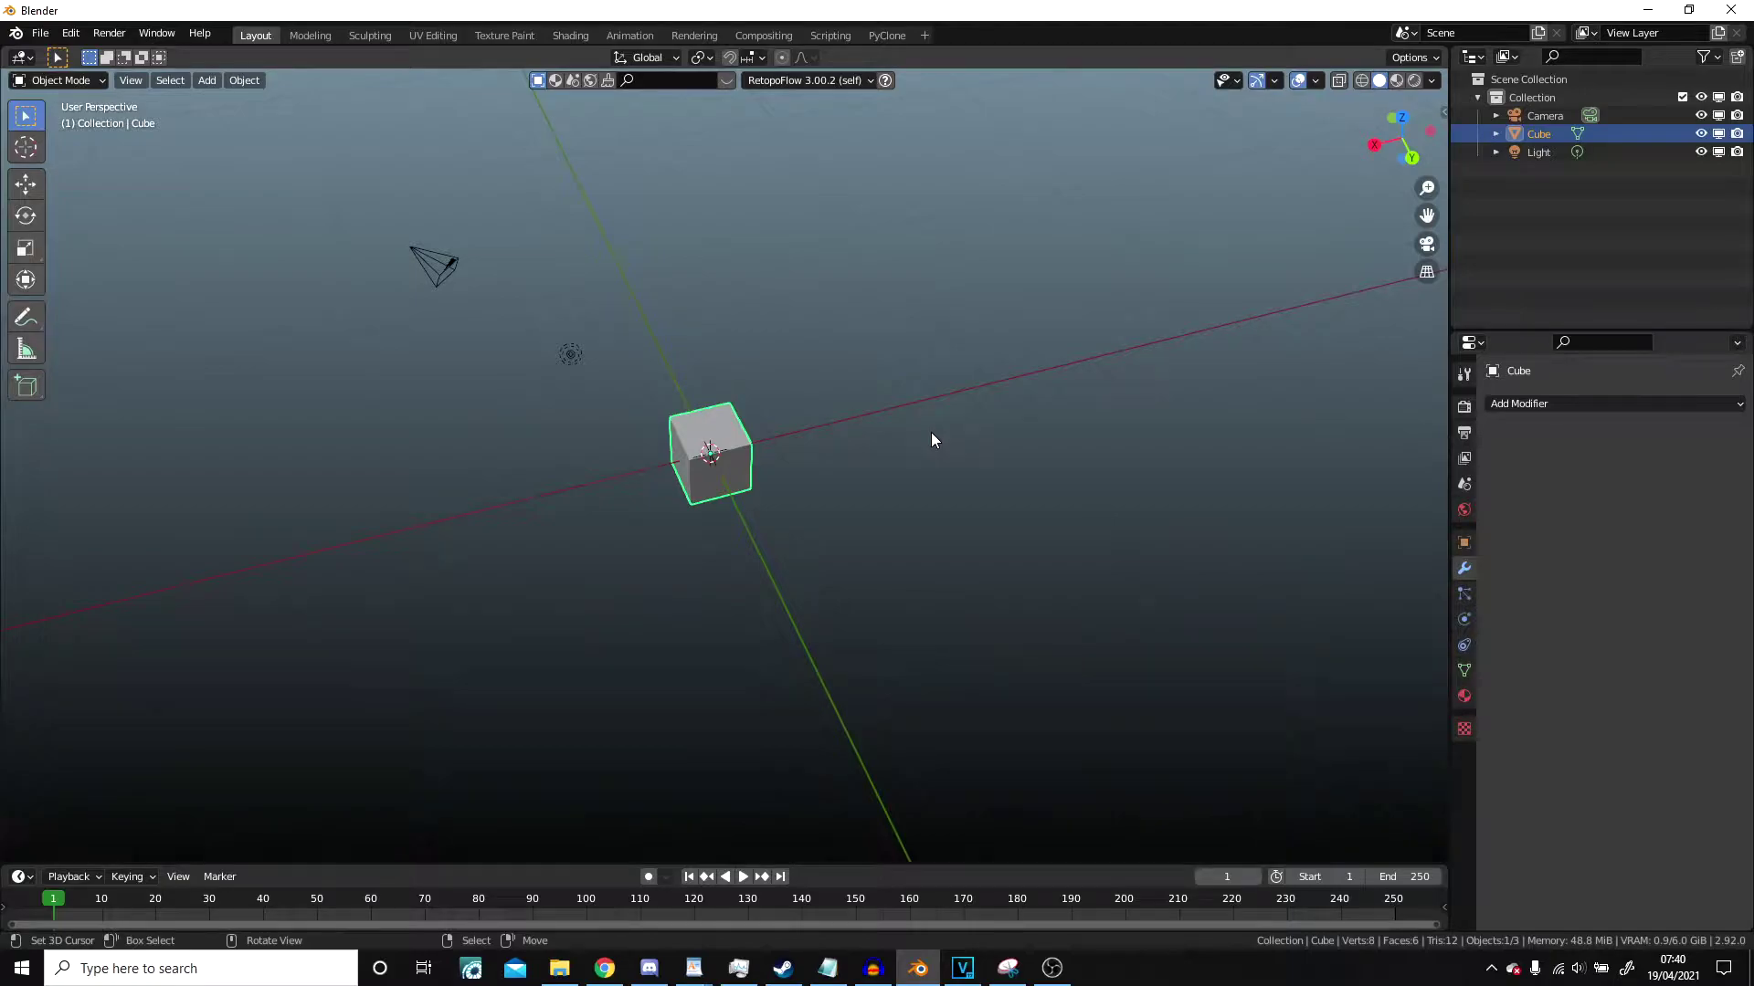
{"action": "mouse_move", "coordinate": [933, 437]}
{"action": "middle_mouse_down"}
{"action": "mouse_move", "coordinate": [939, 450]}
{"action": "mouse_move", "coordinate": [901, 435]}
{"action": "middle_mouse_up"}
{"action": "key", "text": "a"}
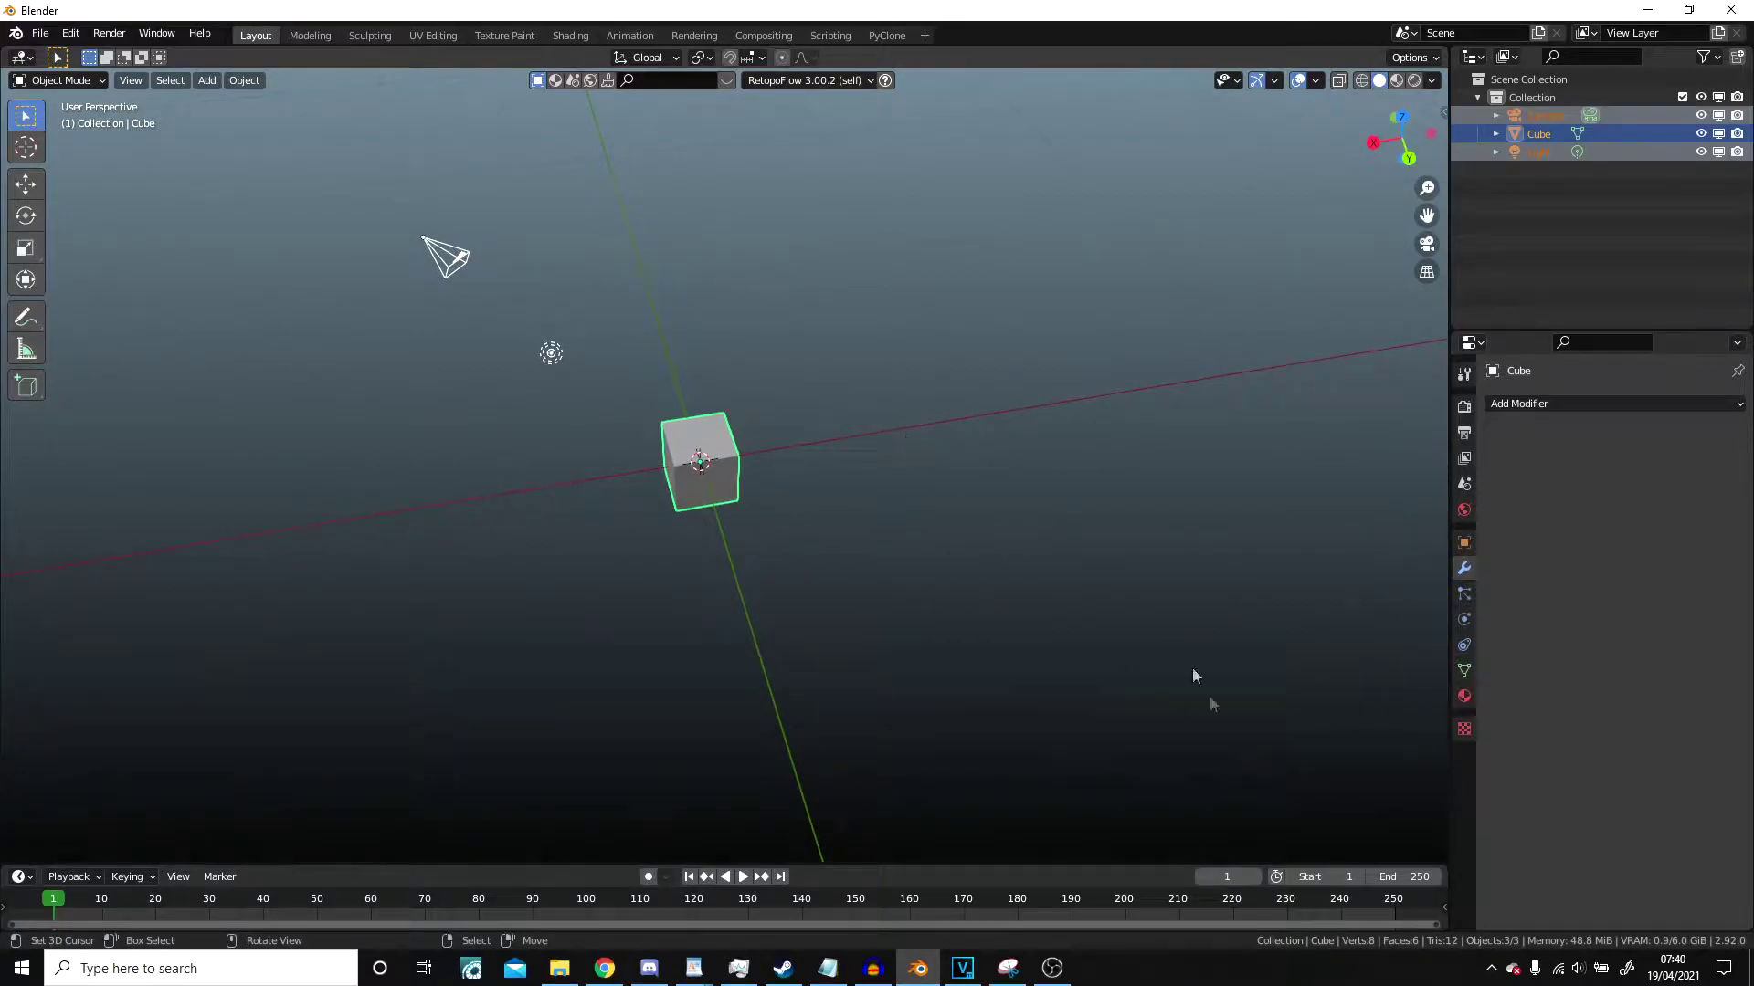
{"action": "scroll", "coordinate": [1078, 510], "scroll_direction": "down", "scroll_amount": 1}
{"action": "scroll", "coordinate": [1043, 489], "scroll_direction": "up", "scroll_amount": 1}
{"action": "key", "text": "x"}
{"action": "left_click", "coordinate": [1041, 486]}
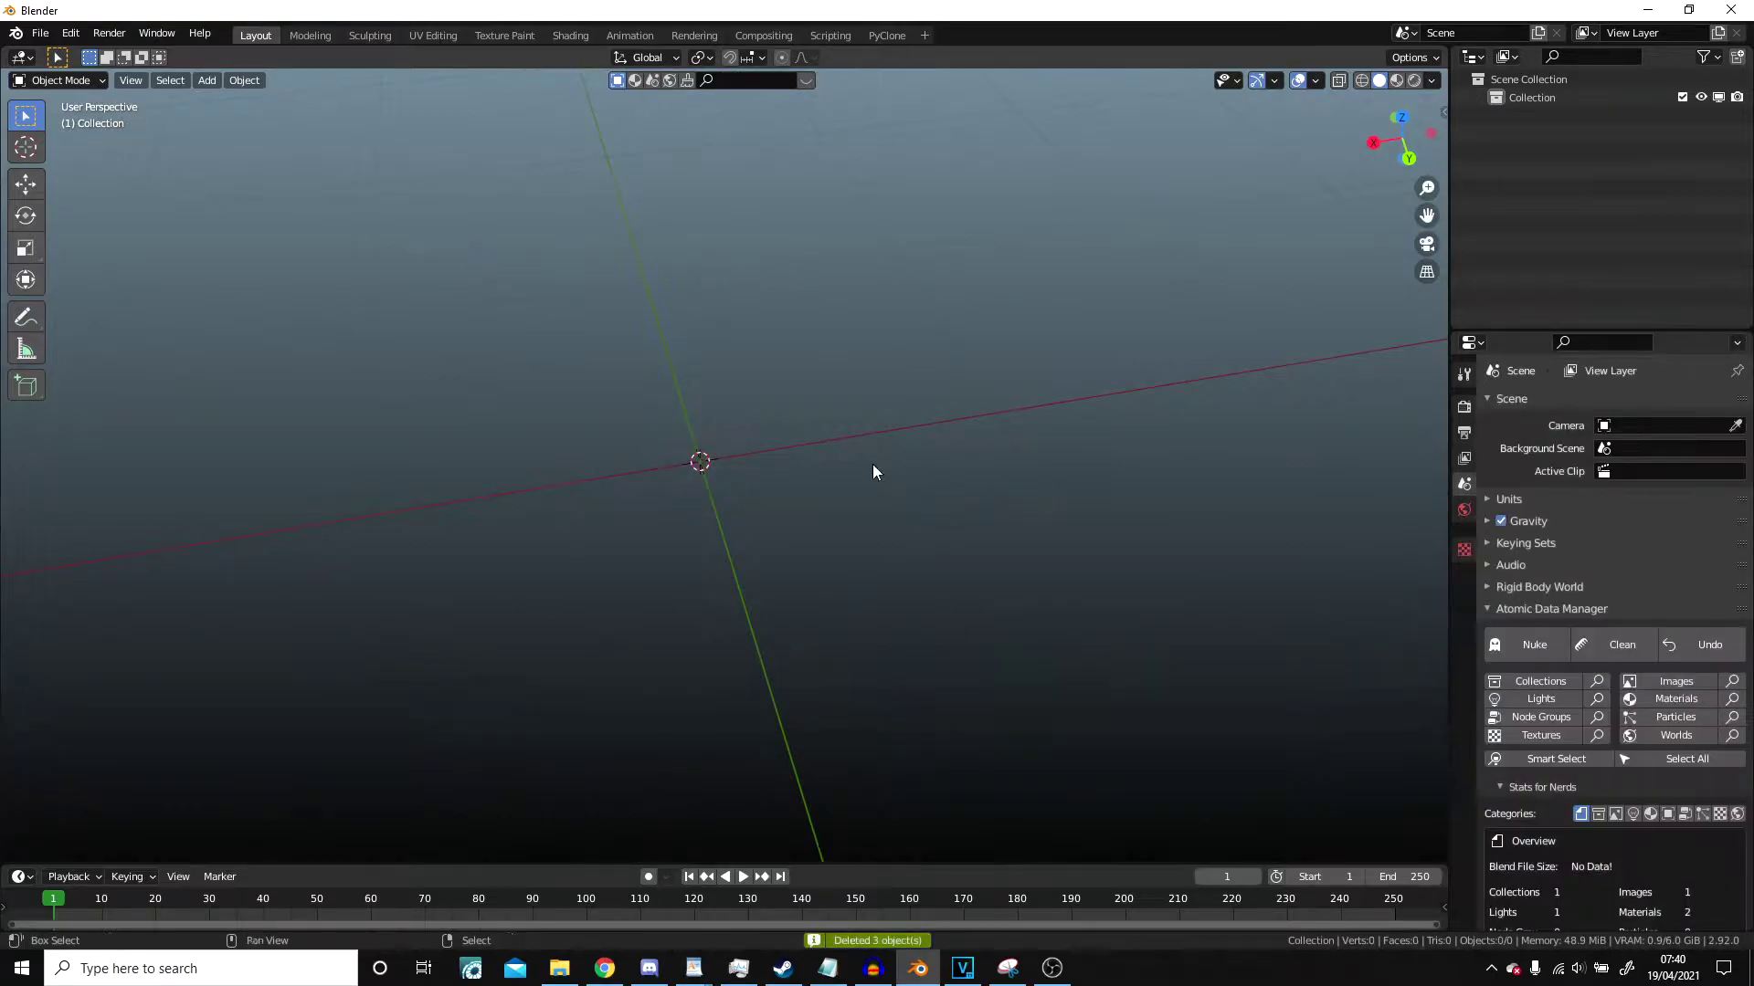
Add a mesh plane at the centre of the empty scene.
{"action": "key", "text": "shift+a"}
{"action": "mouse_move", "coordinate": [873, 460]}
{"action": "left_click", "coordinate": [947, 457]}
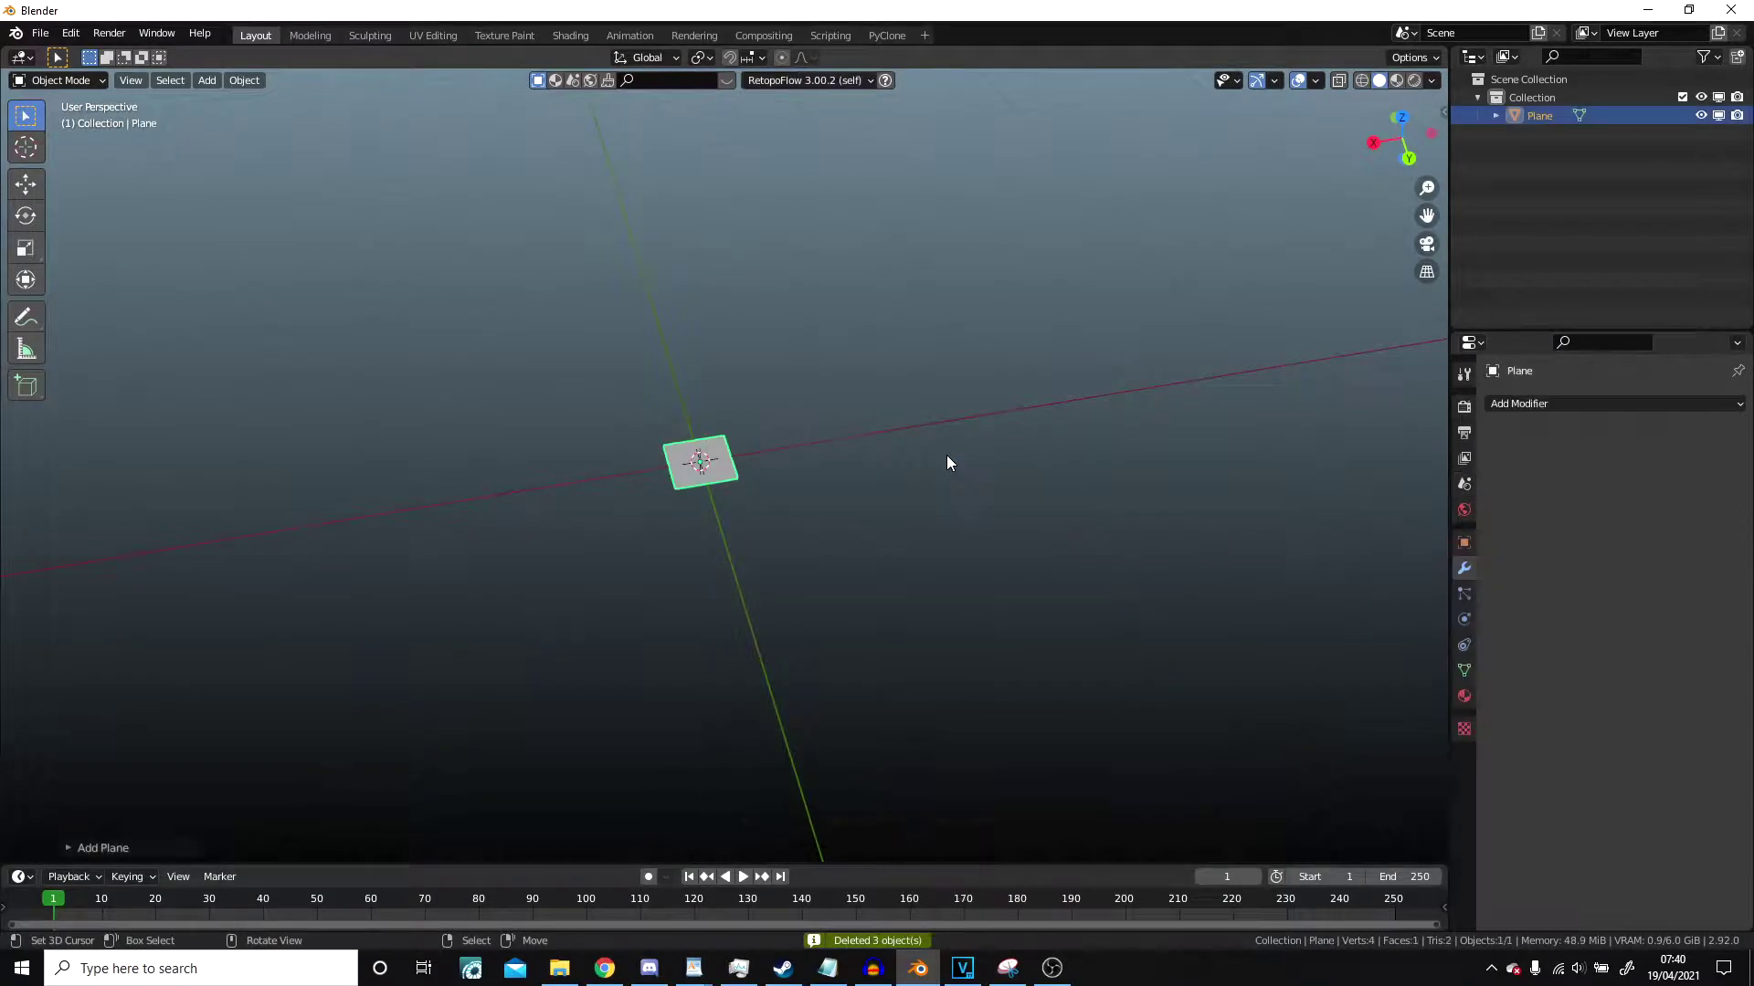
{"action": "middle_click_drag", "start_coordinate": [930, 429], "coordinate": [956, 485], "text": "shift"}
{"action": "scroll", "coordinate": [950, 411], "scroll_direction": "up", "scroll_amount": 5}
{"action": "scroll", "coordinate": [952, 396], "scroll_direction": "up", "scroll_amount": 2}
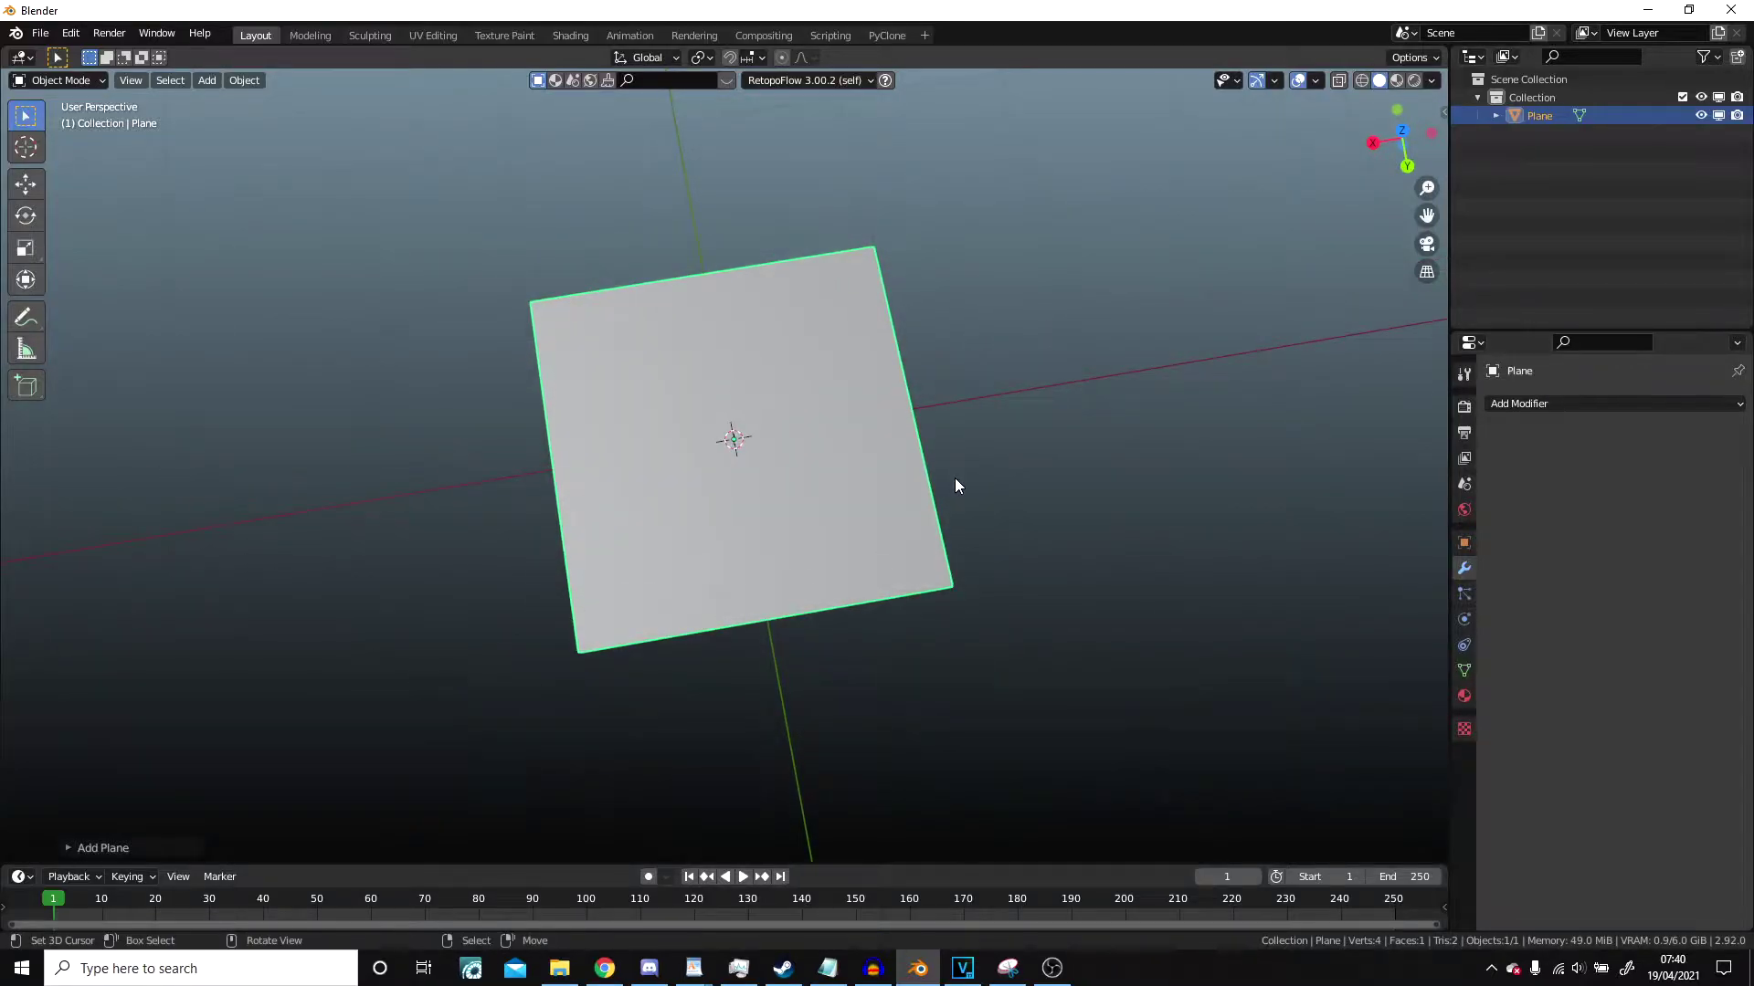
Switch to the Shading workspace, create a new material for the plane and select its Principled BSDF node.
{"action": "left_click", "coordinate": [570, 35]}
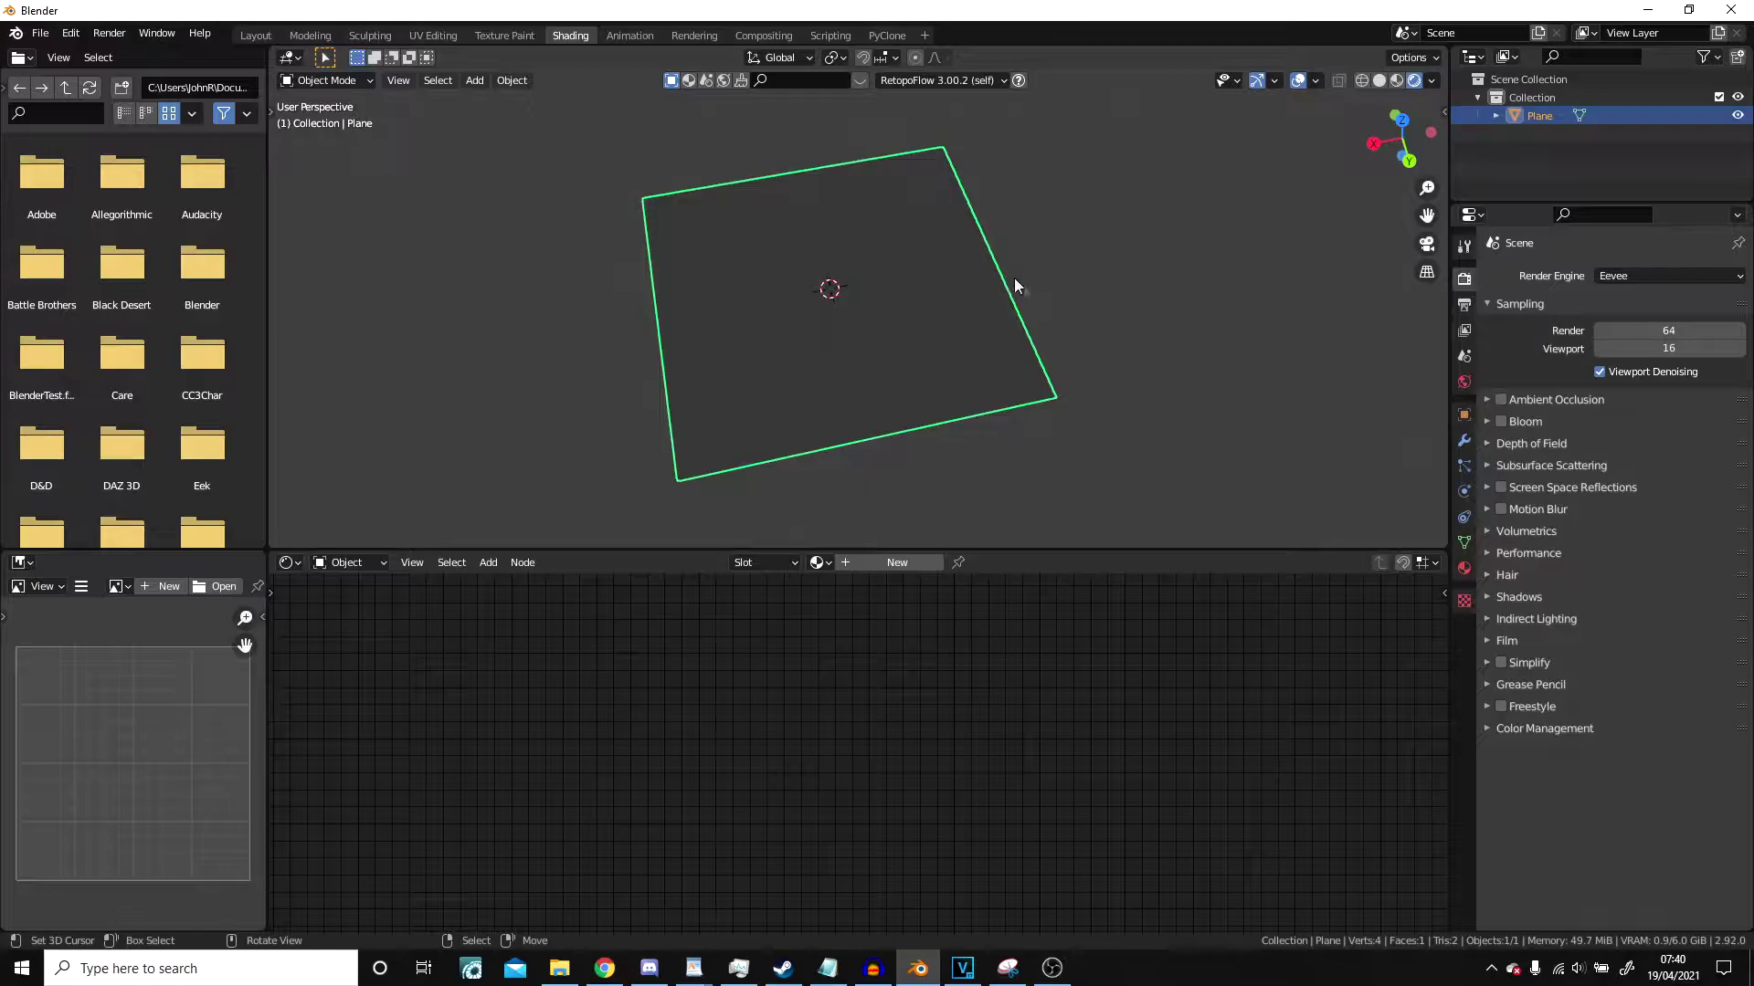
{"action": "scroll", "coordinate": [1290, 436], "scroll_direction": "down", "scroll_amount": 3}
{"action": "scroll", "coordinate": [1290, 435], "scroll_direction": "up", "scroll_amount": 2}
{"action": "left_click", "coordinate": [896, 562]}
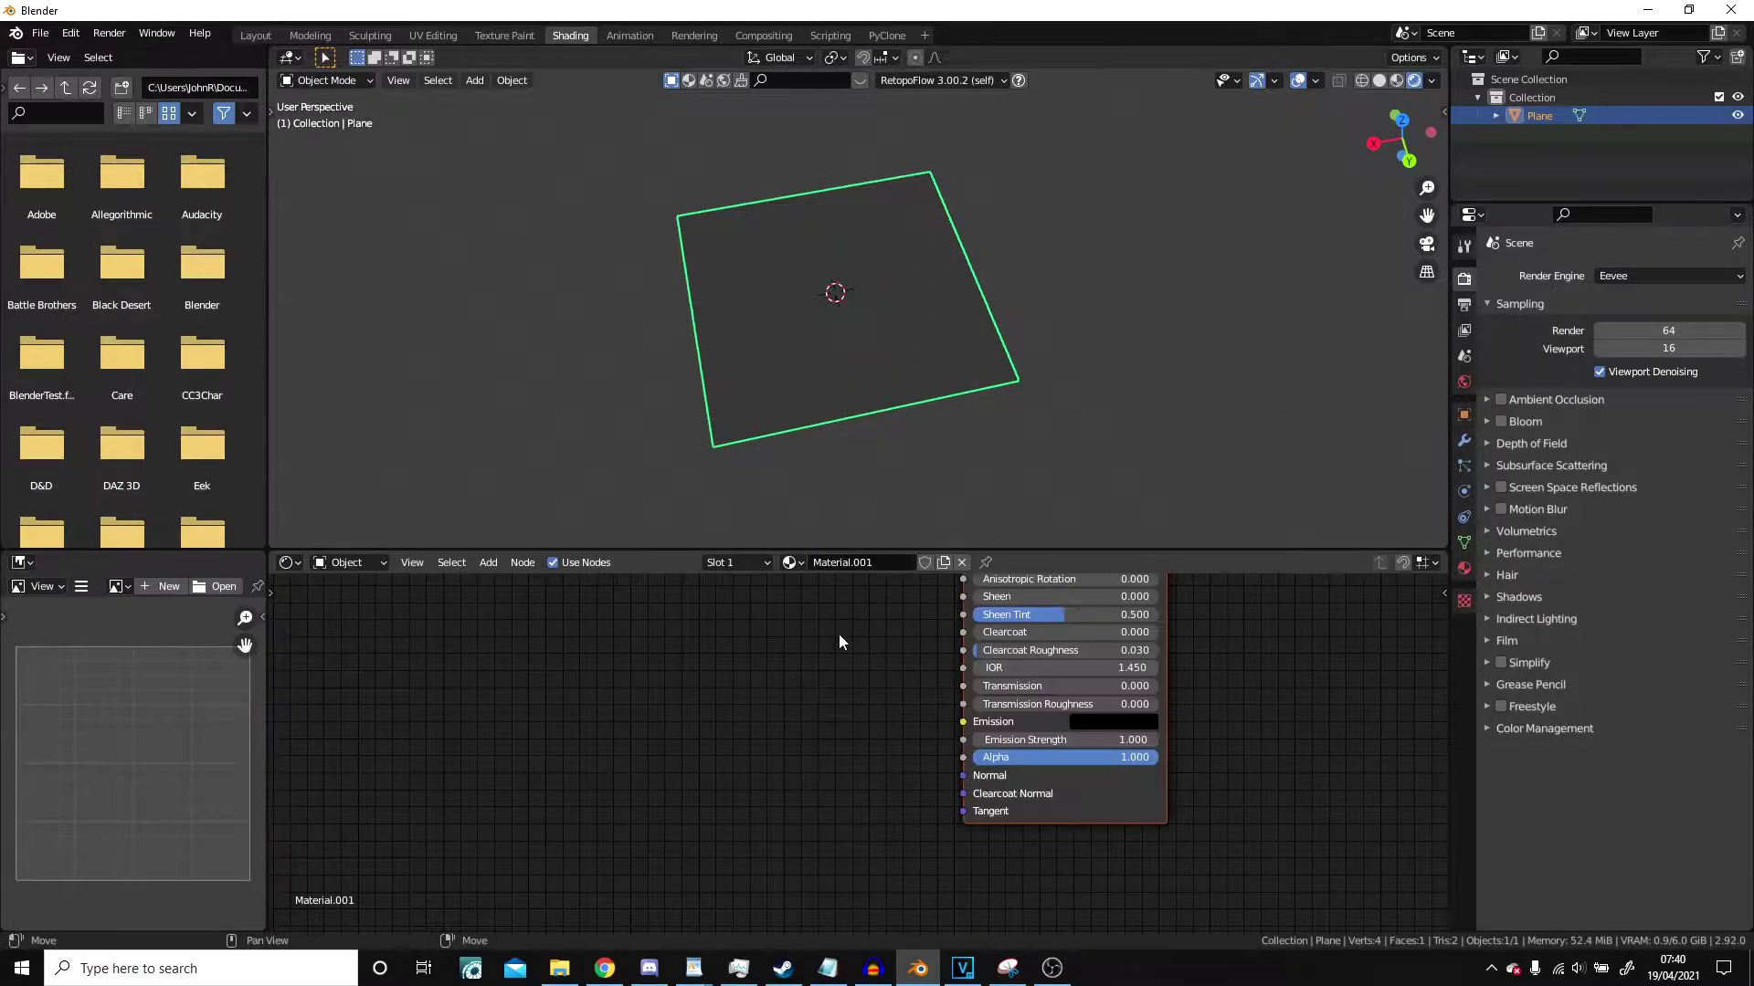
{"action": "middle_click_drag", "start_coordinate": [805, 685], "coordinate": [715, 782]}
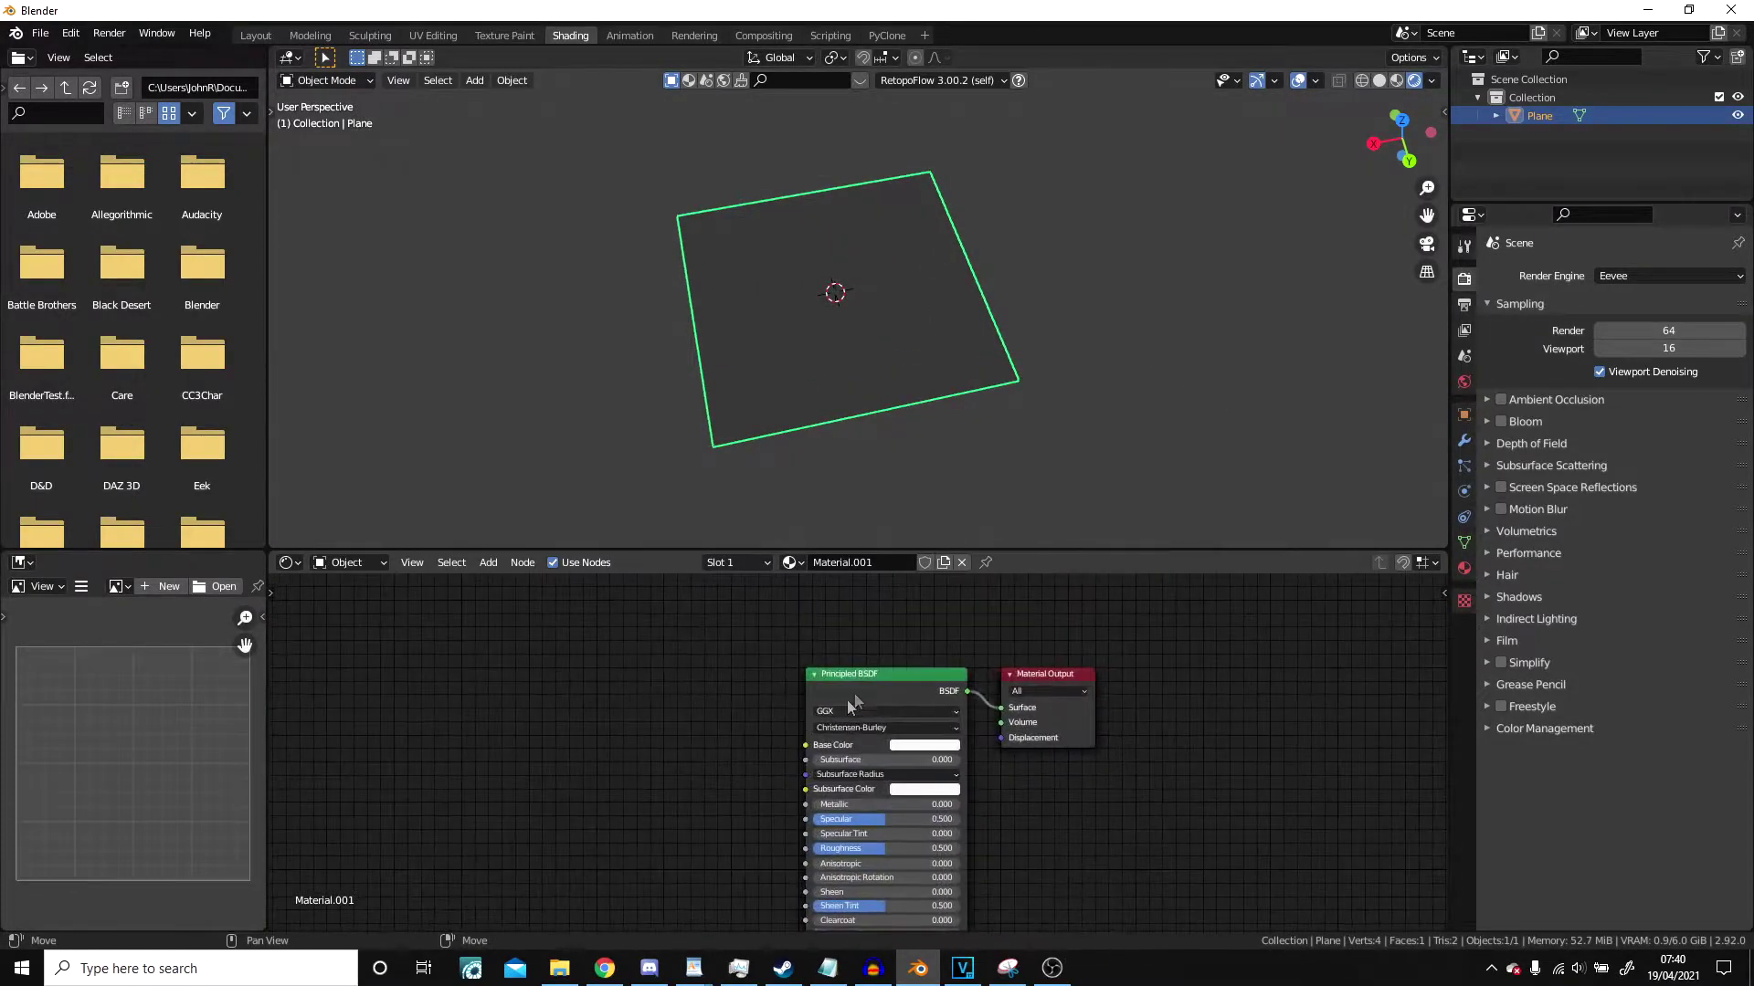
{"action": "left_click", "coordinate": [862, 690]}
{"action": "key", "text": "ctrl+t"}
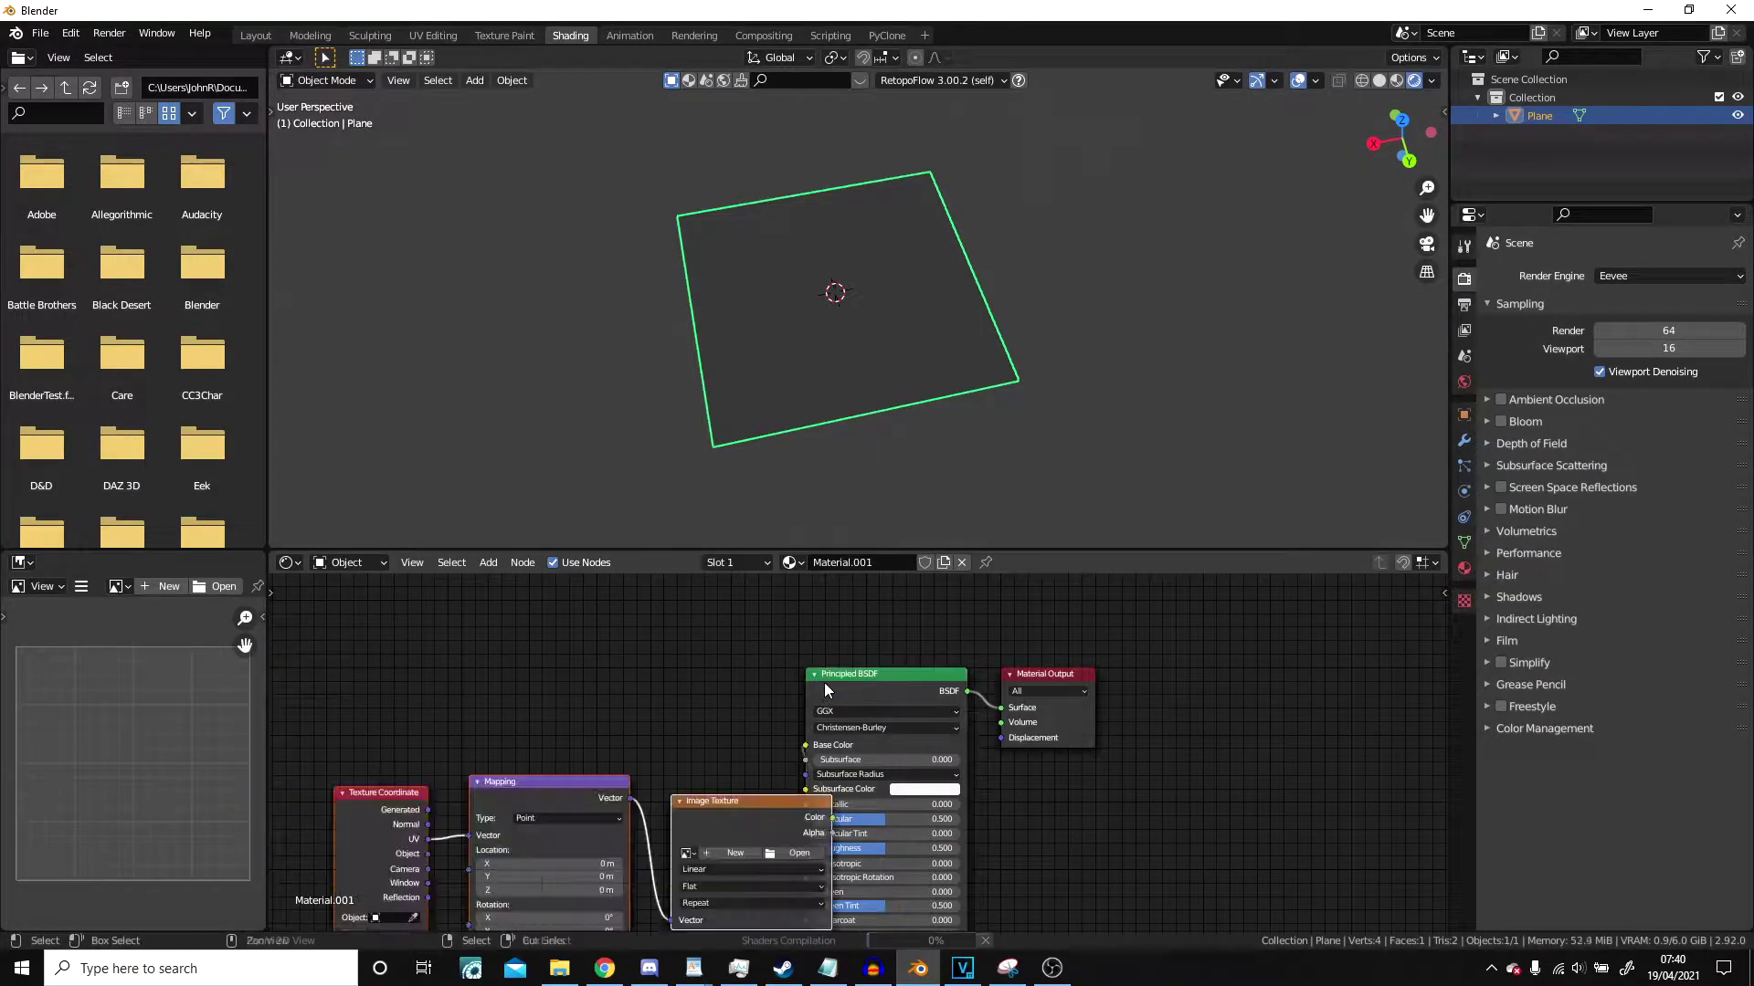
{"action": "key", "text": "ctrl+z"}
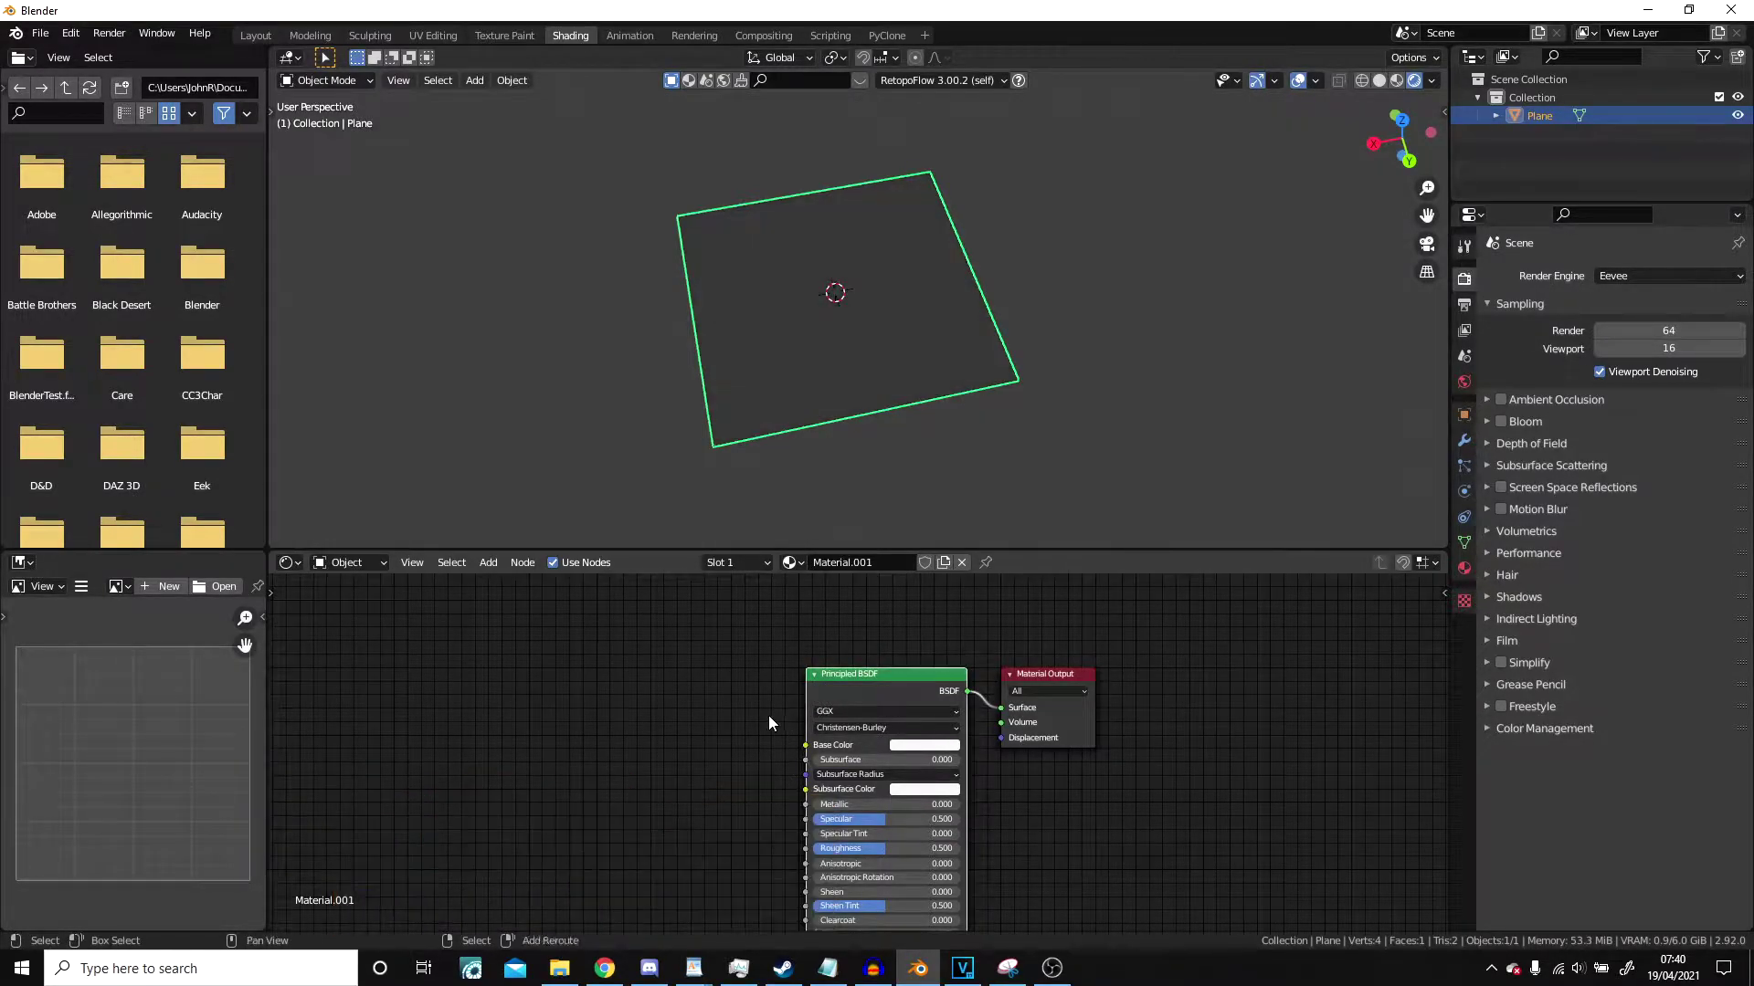
{"action": "key", "text": "shift+a"}
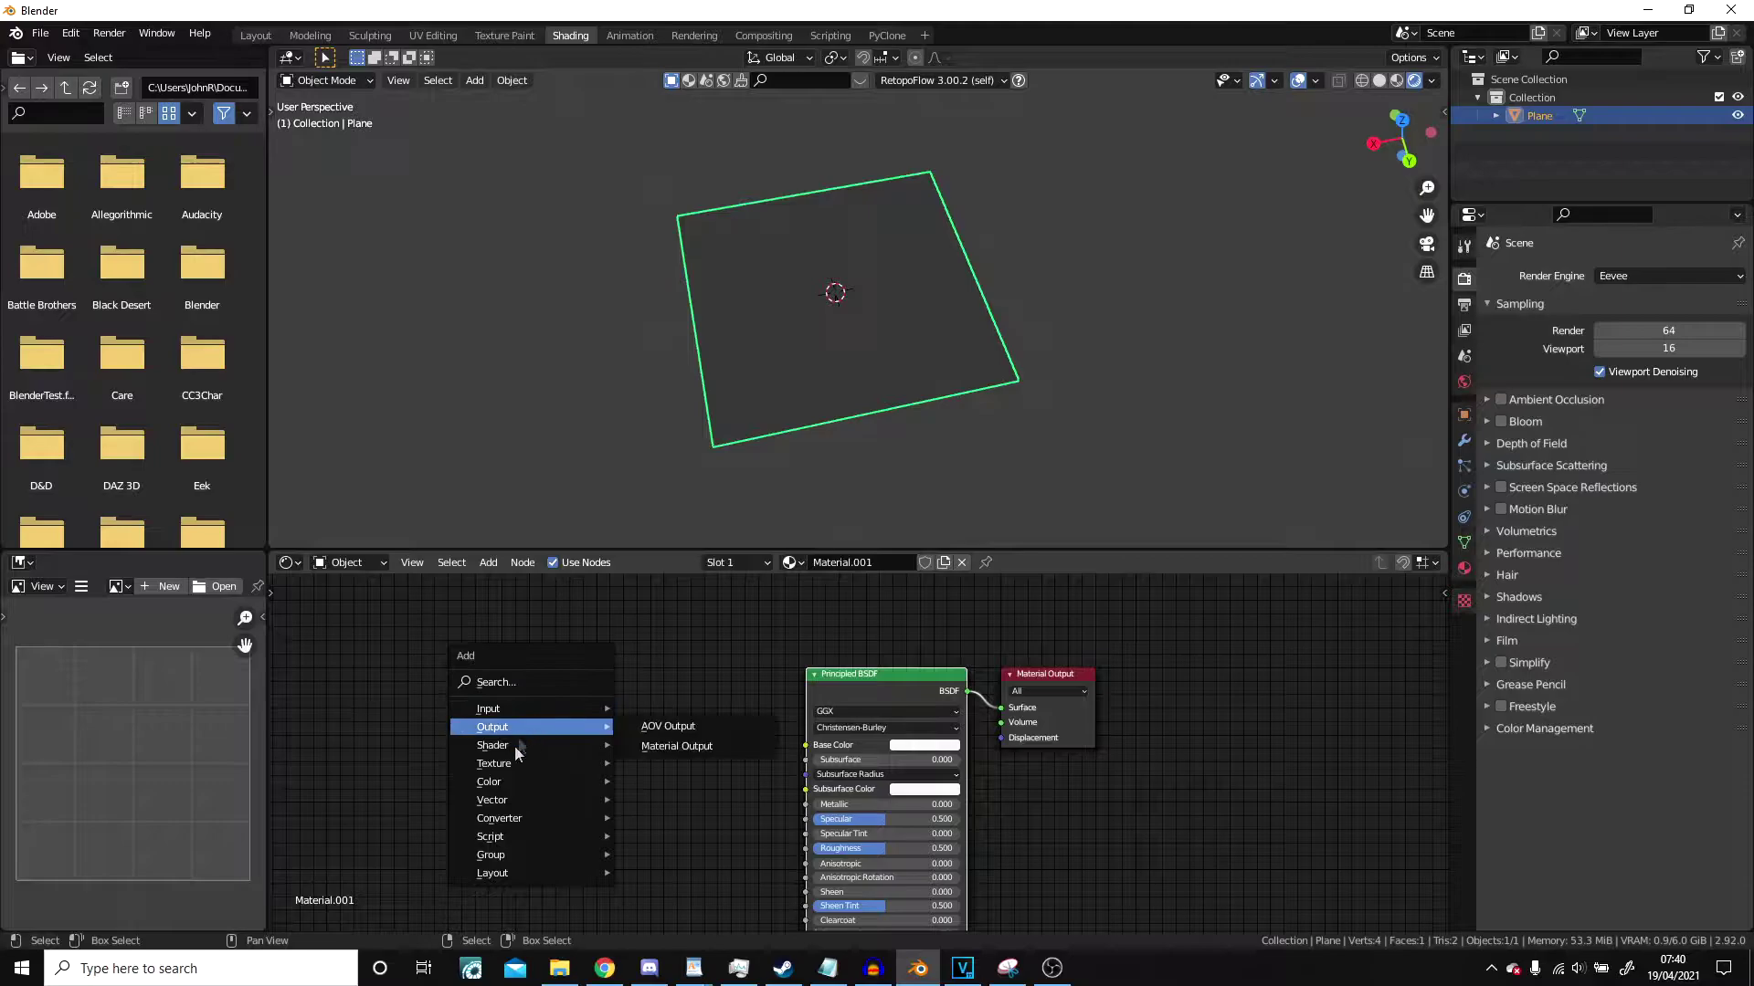
{"action": "mouse_move", "coordinate": [508, 761]}
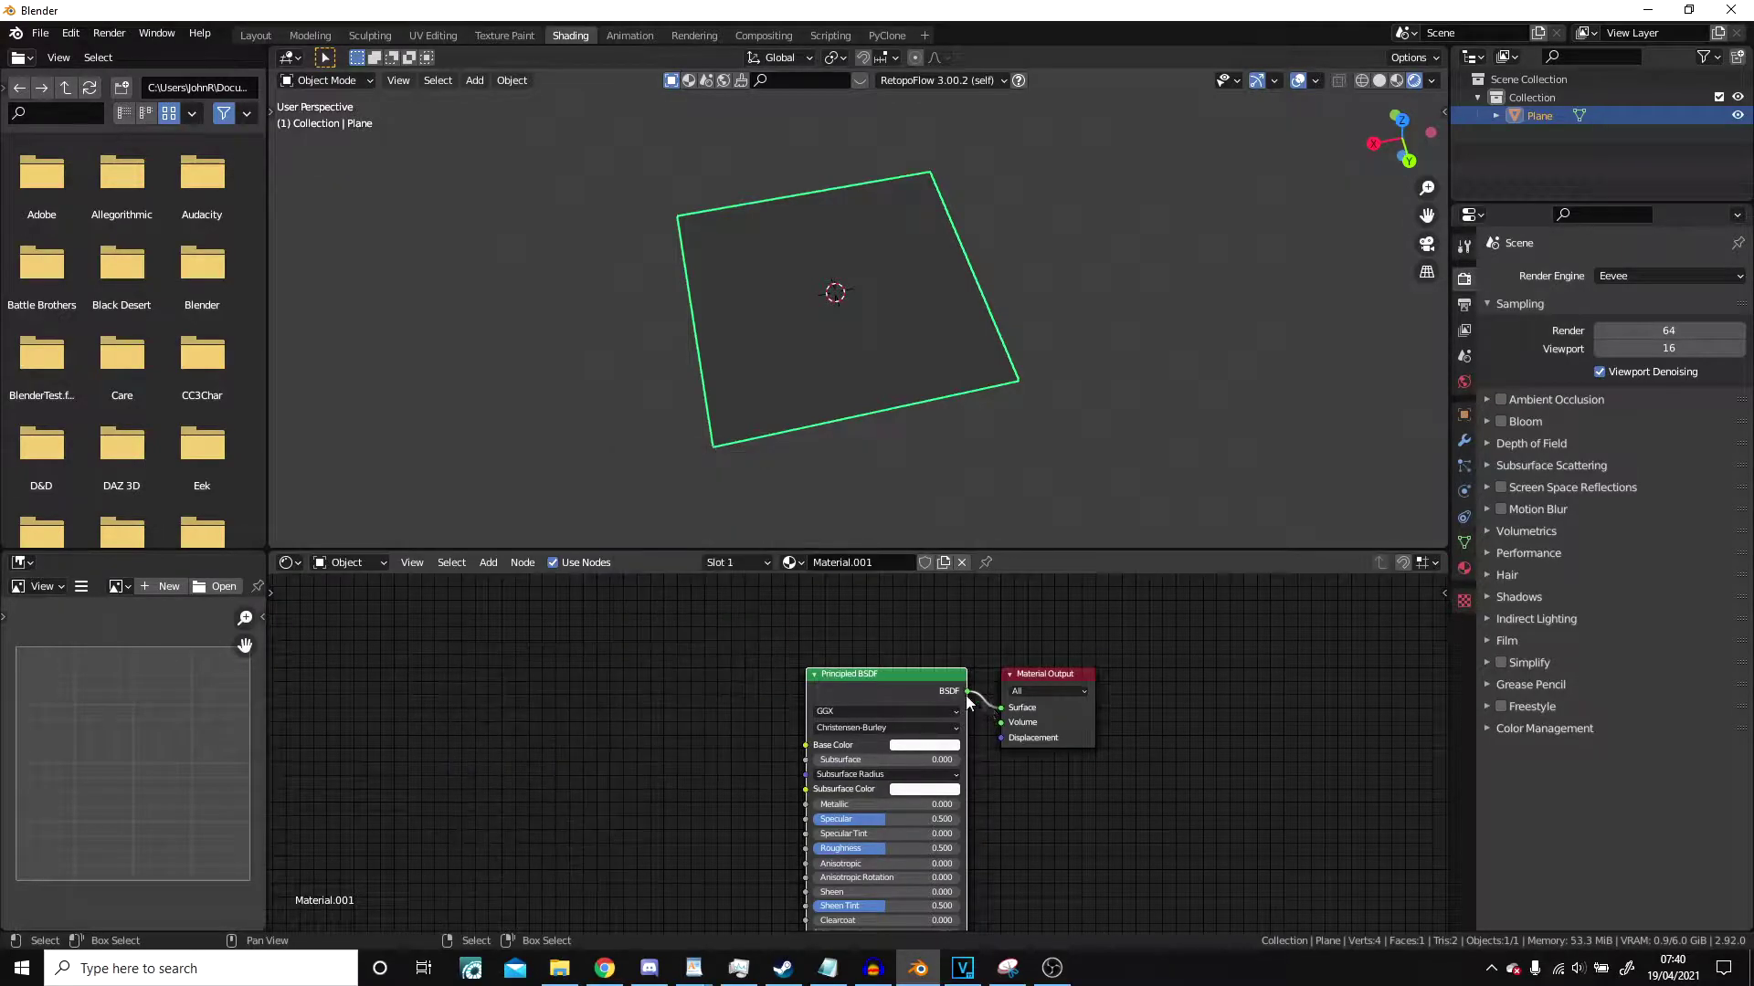
Add a mapped Image Texture setup to the Principled BSDF and load feather.jpg from the References folder.
{"action": "key", "text": "ctrl+t"}
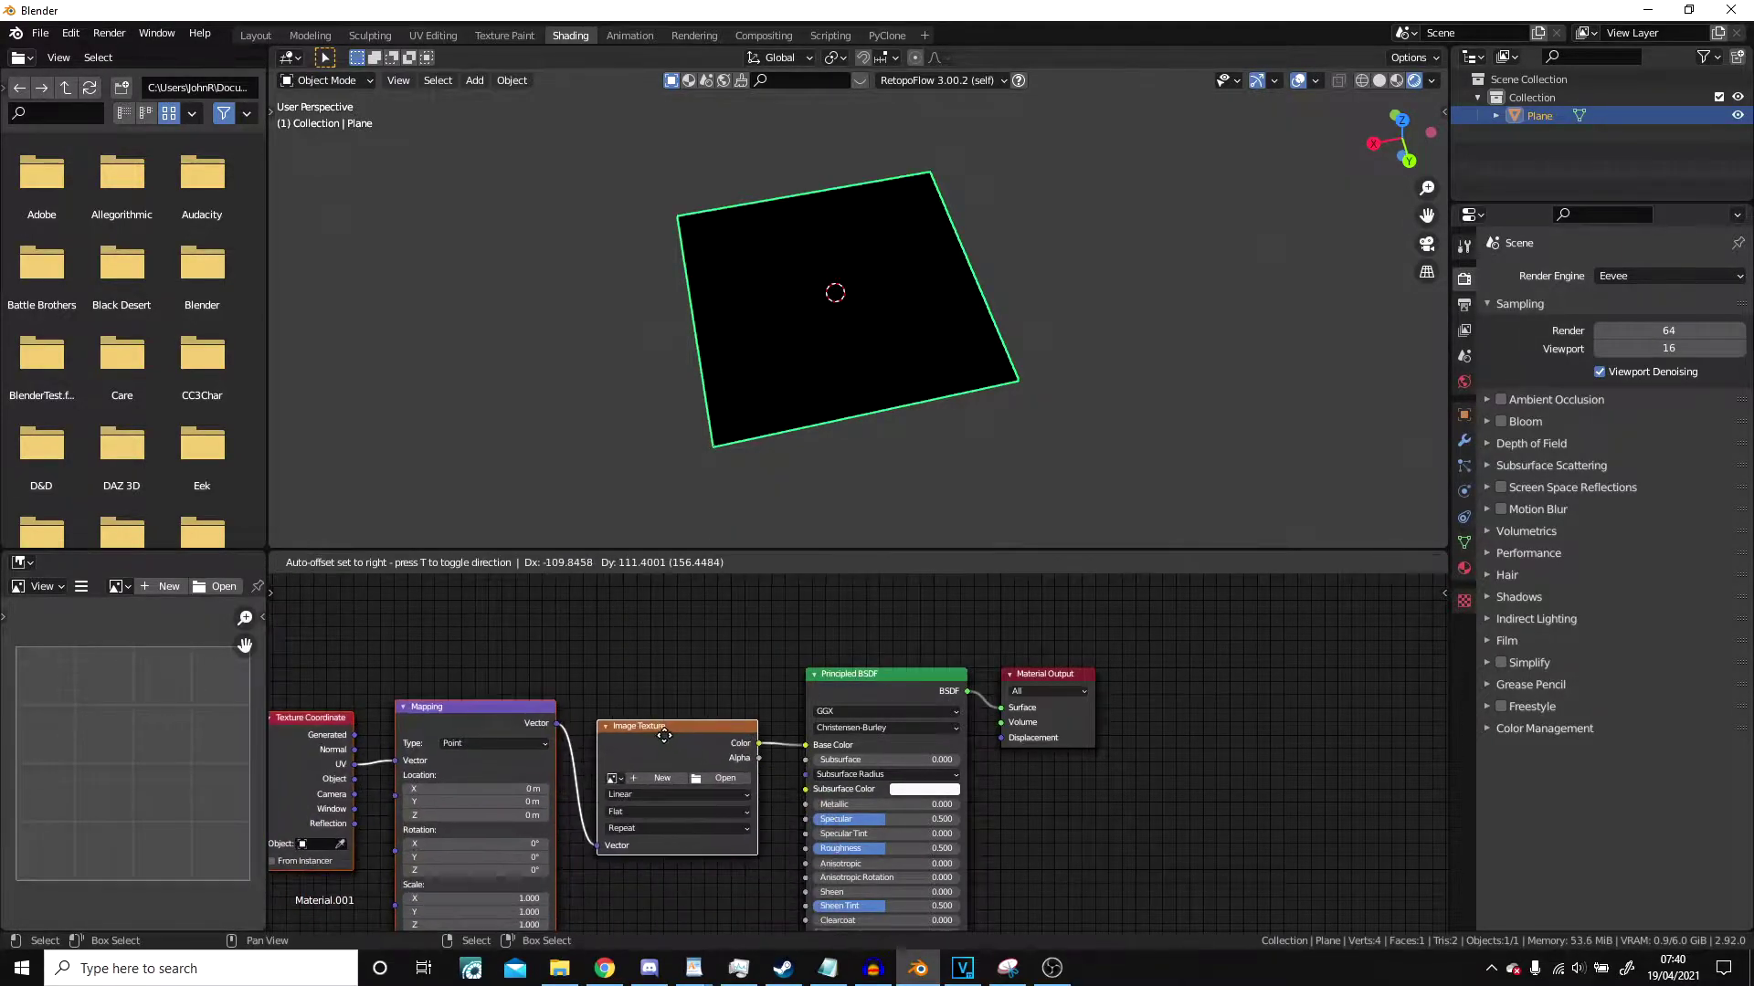
{"action": "middle_click_drag", "start_coordinate": [678, 681], "coordinate": [760, 619]}
{"action": "scroll", "coordinate": [831, 677], "scroll_direction": "up", "scroll_amount": 2}
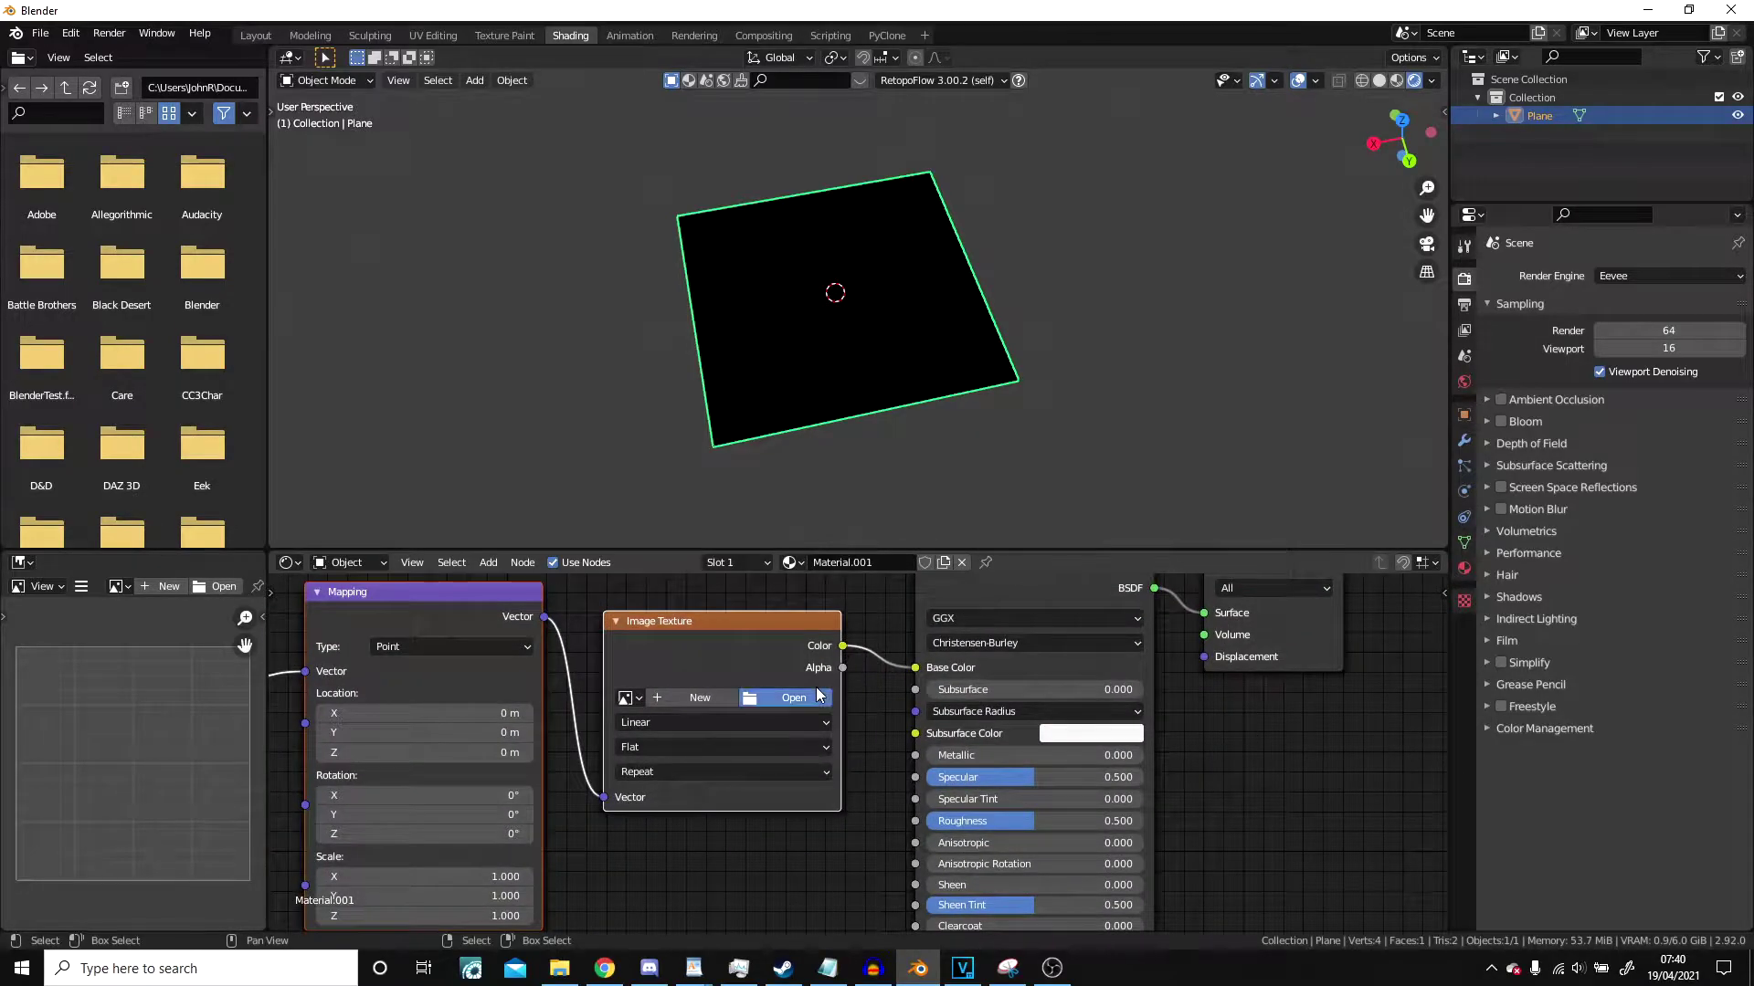
{"action": "left_click", "coordinate": [817, 697]}
{"action": "left_click", "coordinate": [281, 650]}
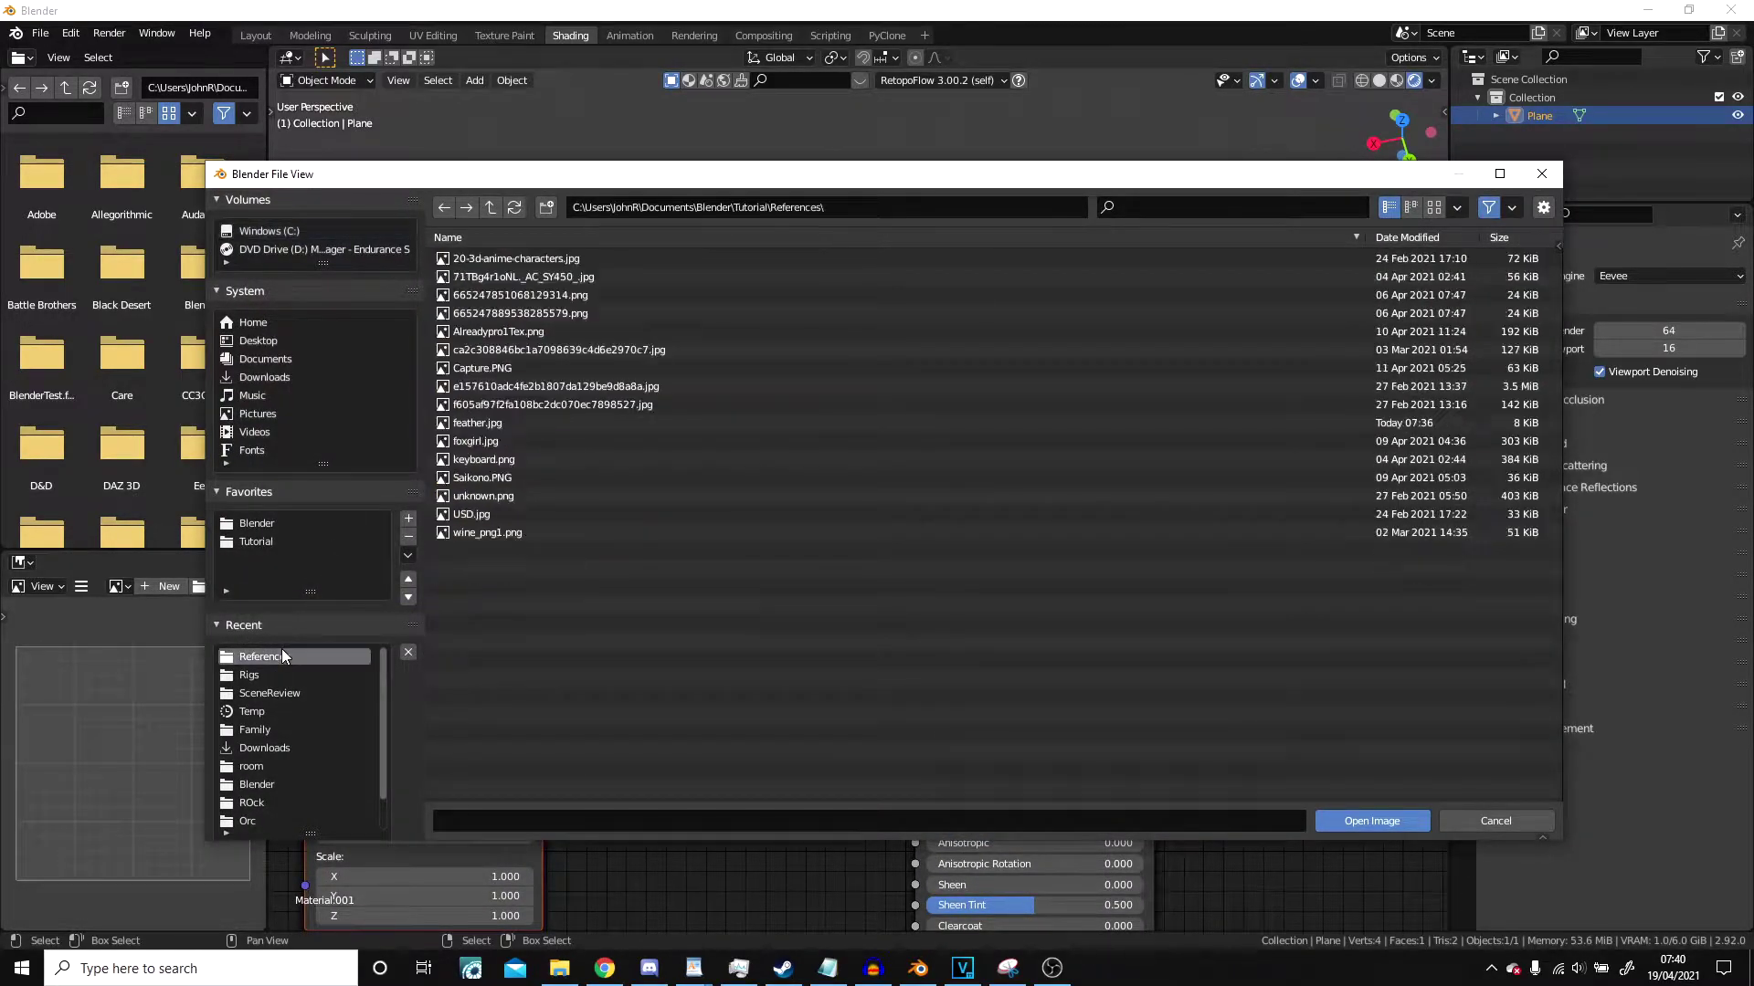
{"action": "double_click", "coordinate": [499, 424]}
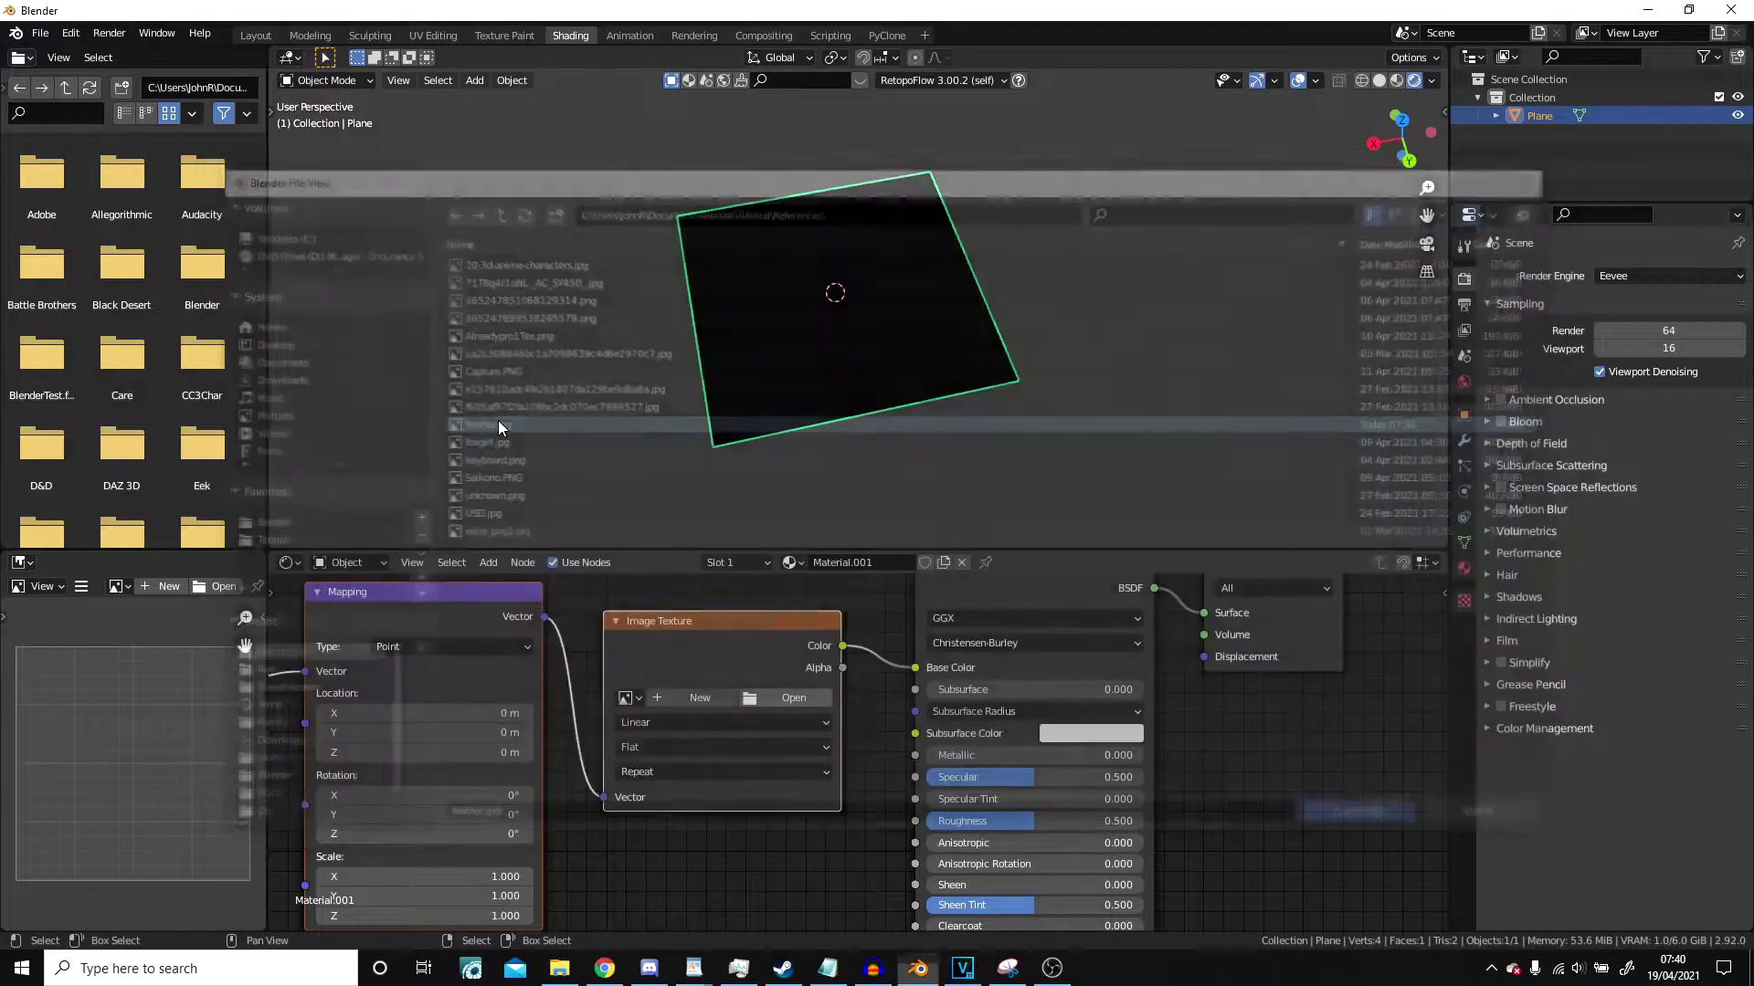
Set the render engine to Cycles and deselect the plane.
{"action": "scroll", "coordinate": [954, 385], "scroll_direction": "up", "scroll_amount": 6}
{"action": "middle_click_drag", "start_coordinate": [945, 356], "coordinate": [936, 325]}
{"action": "scroll", "coordinate": [935, 325], "scroll_direction": "down", "scroll_amount": 5}
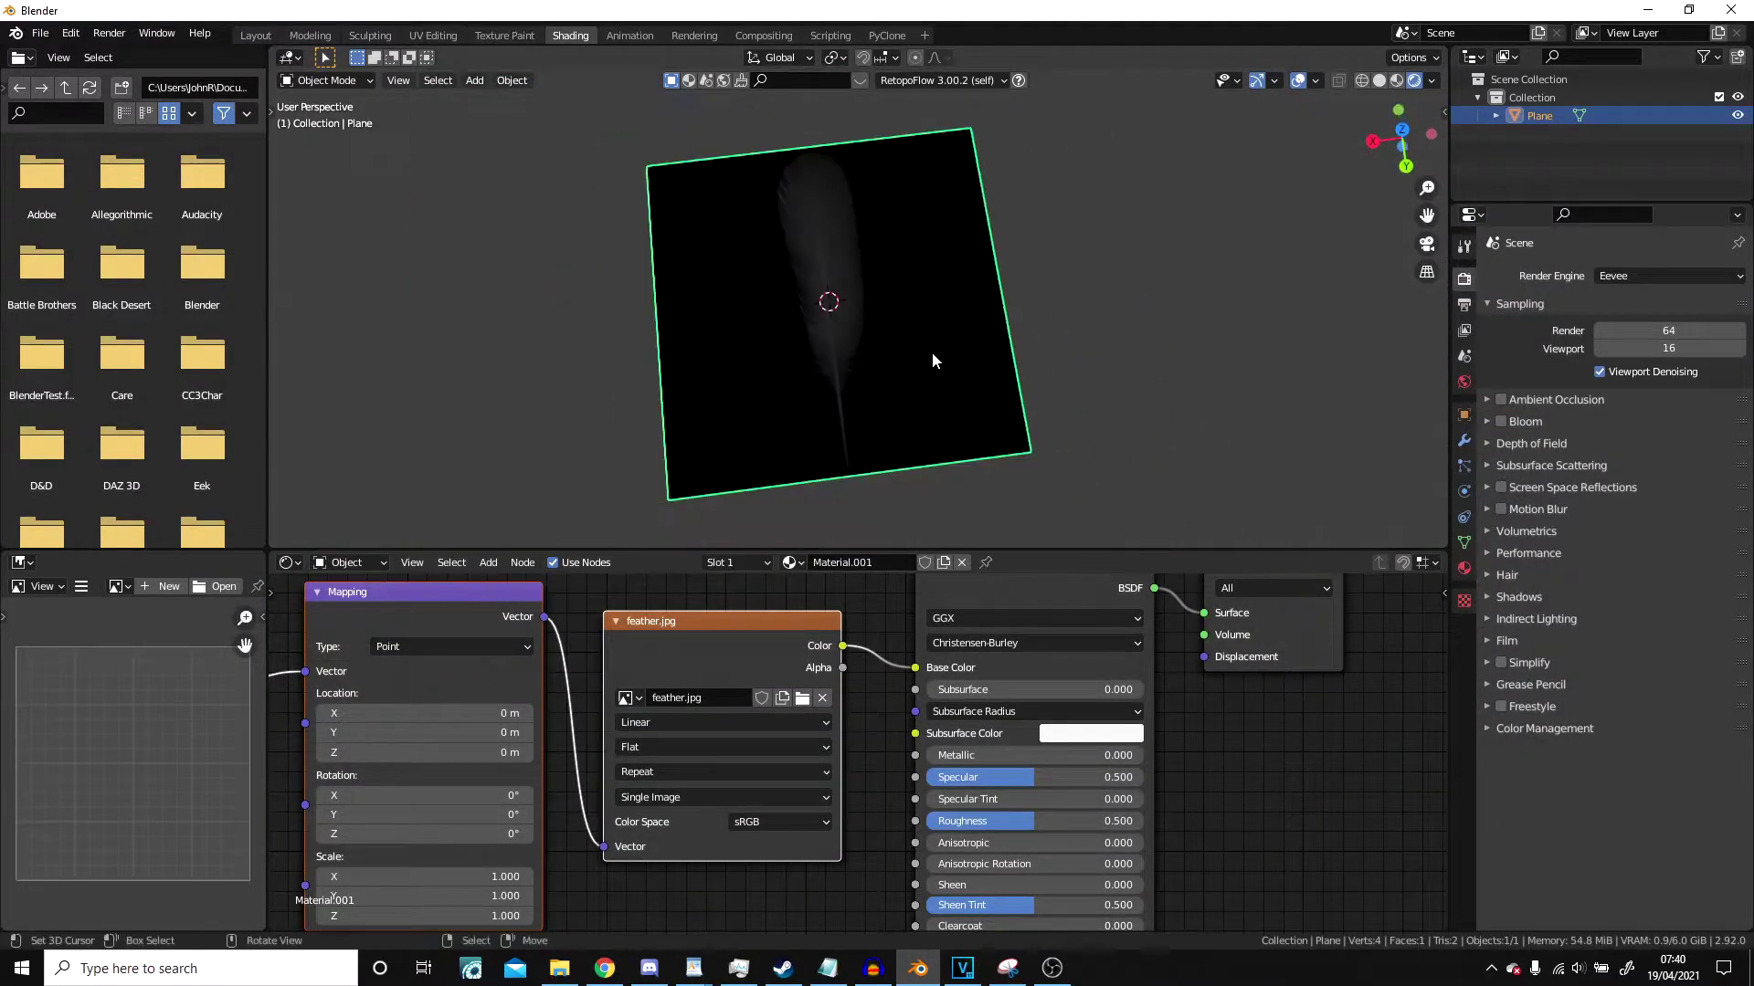
{"action": "left_click", "coordinate": [1676, 277]}
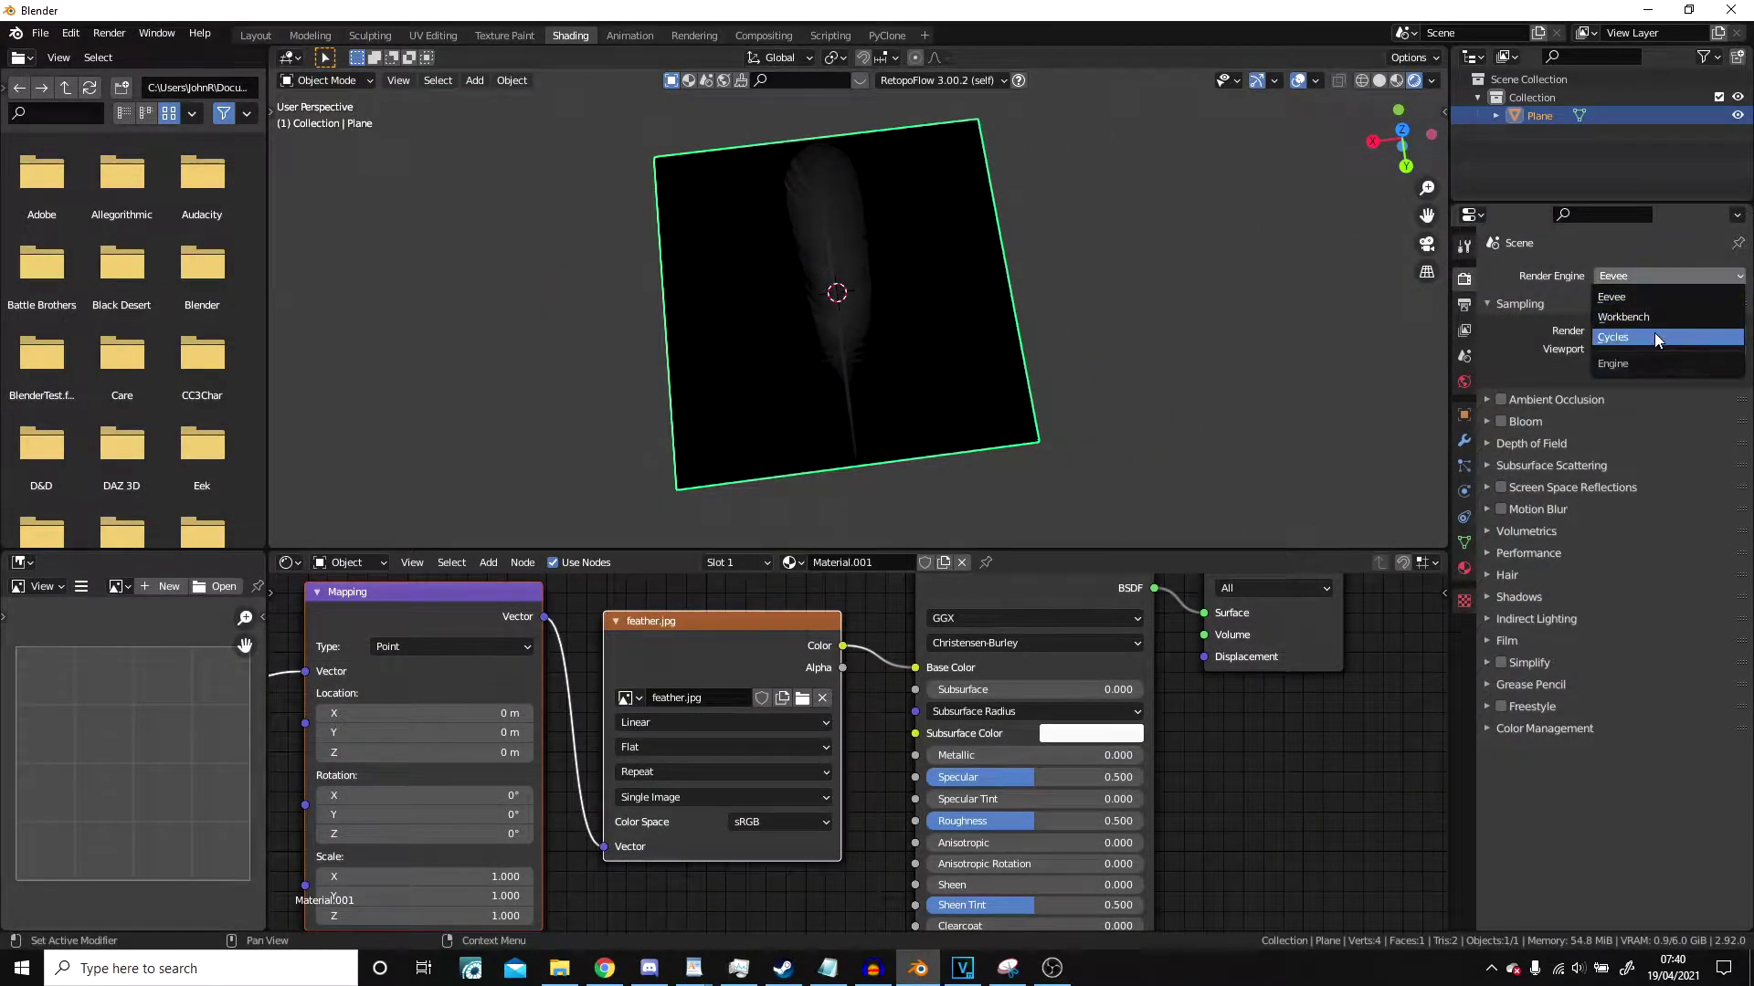
{"action": "left_click", "coordinate": [1653, 332]}
{"action": "left_click", "coordinate": [1047, 348]}
{"action": "mouse_move", "coordinate": [1047, 348]}
{"action": "middle_mouse_down"}
{"action": "mouse_move", "coordinate": [1098, 268]}
{"action": "mouse_move", "coordinate": [1018, 340]}
{"action": "middle_mouse_up"}
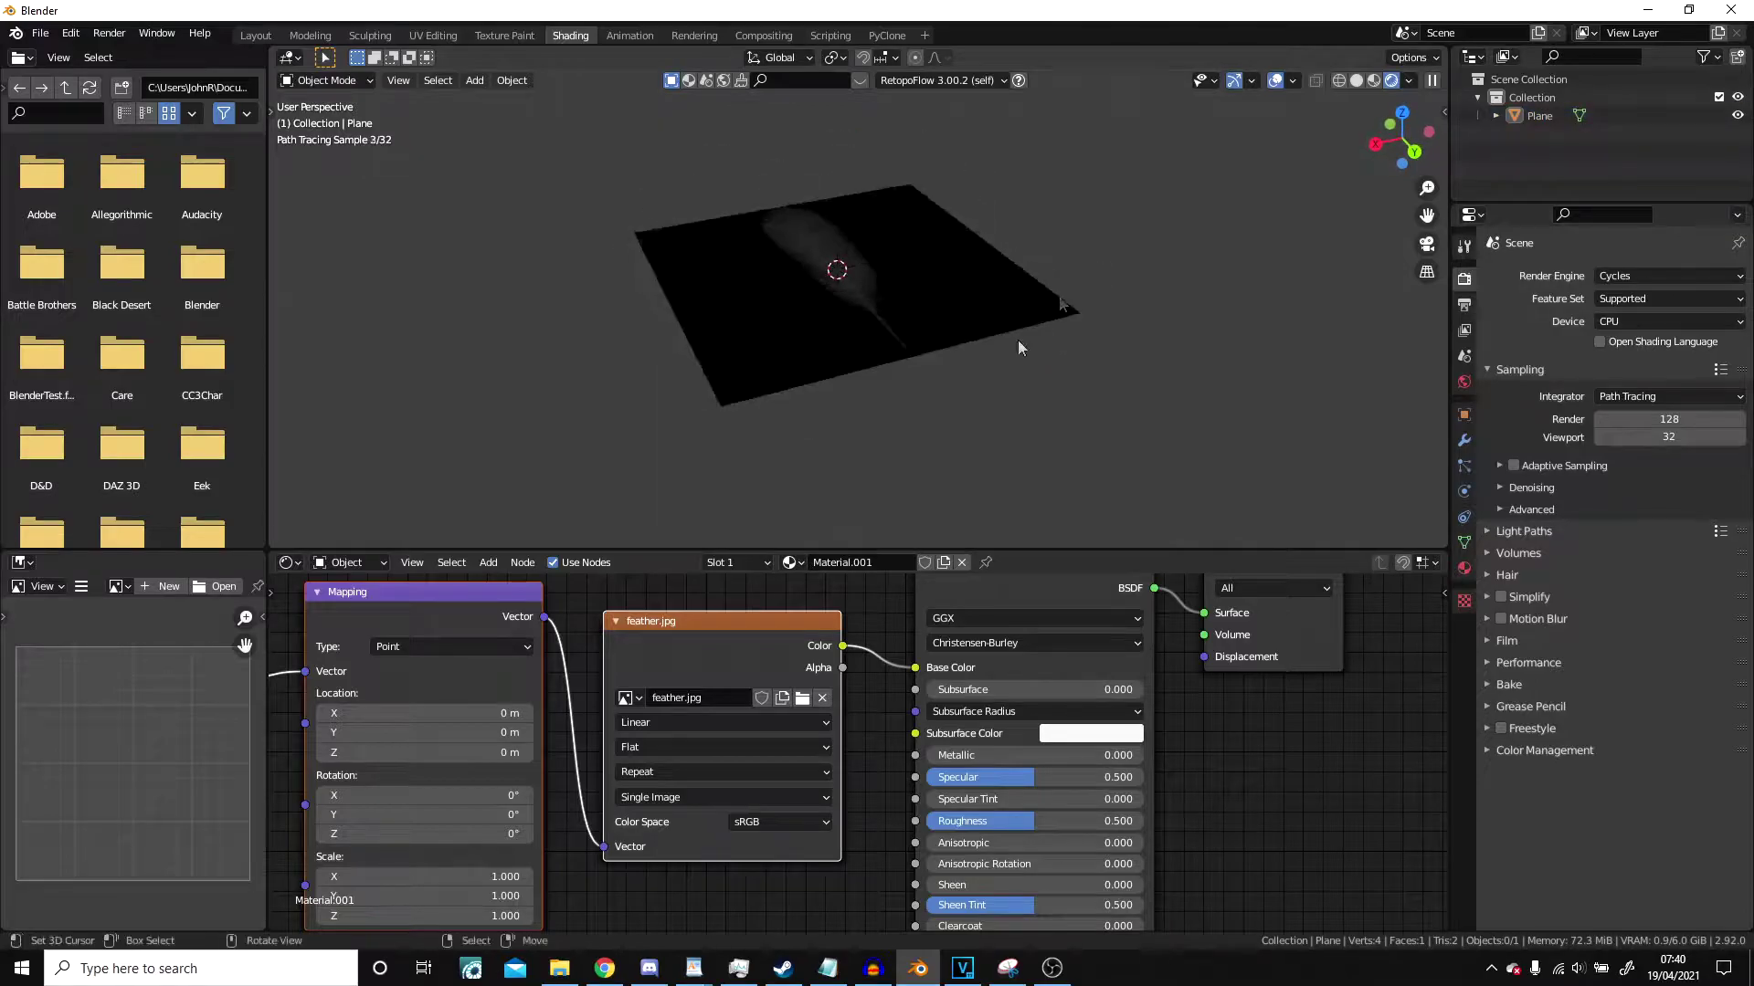
Edit the World shader, adding a mapped Environment Texture that loads sunflowers_4k.hdr from the Tutorial HDRI folder.
{"action": "left_click", "coordinate": [348, 563]}
{"action": "left_click", "coordinate": [357, 603]}
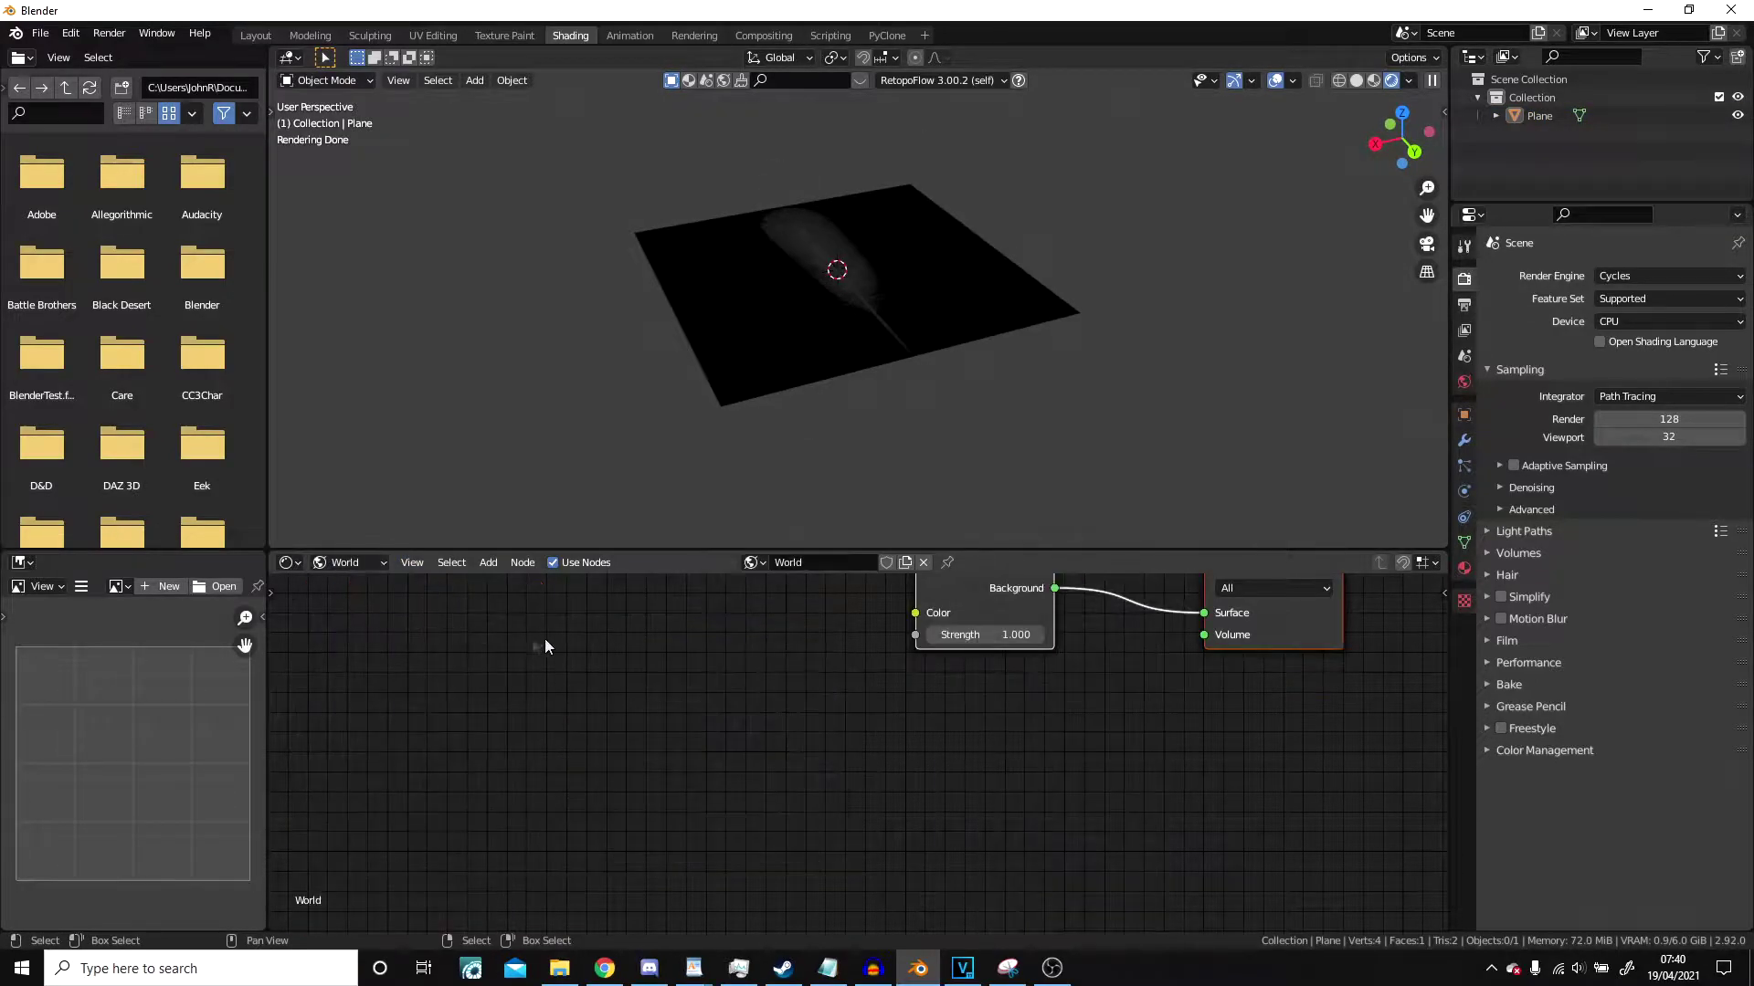
{"action": "key", "text": "ctrl+t"}
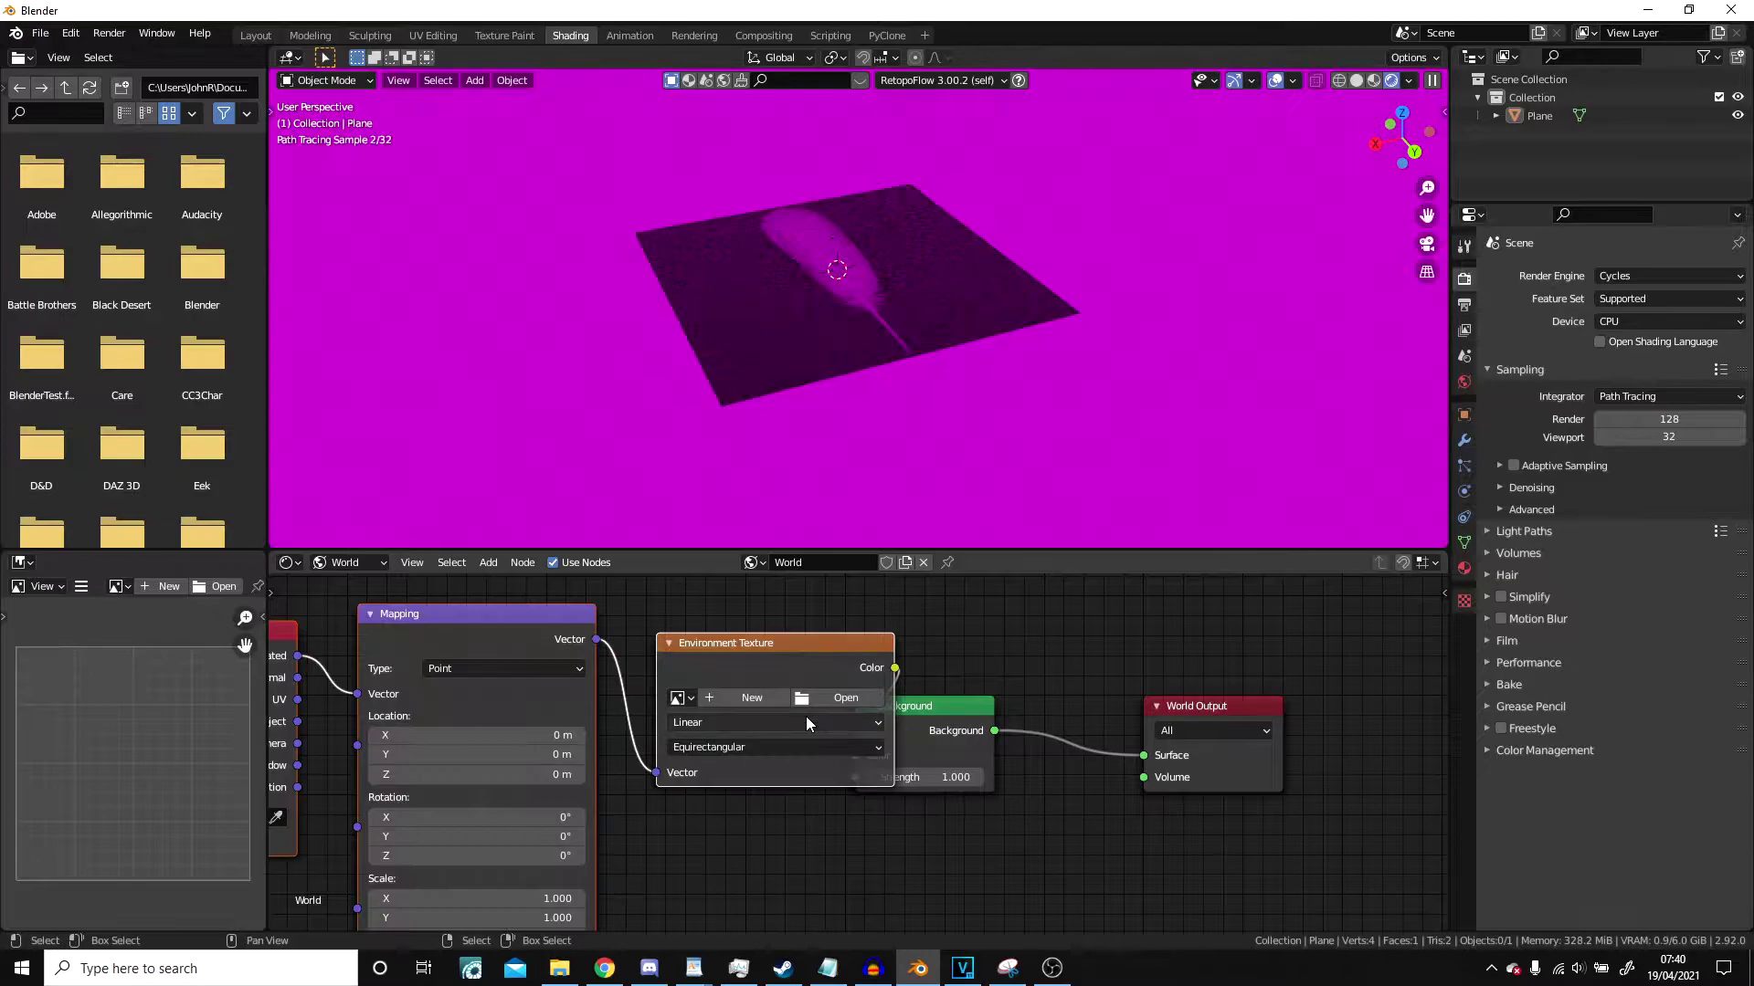
{"action": "left_click", "coordinate": [744, 729]}
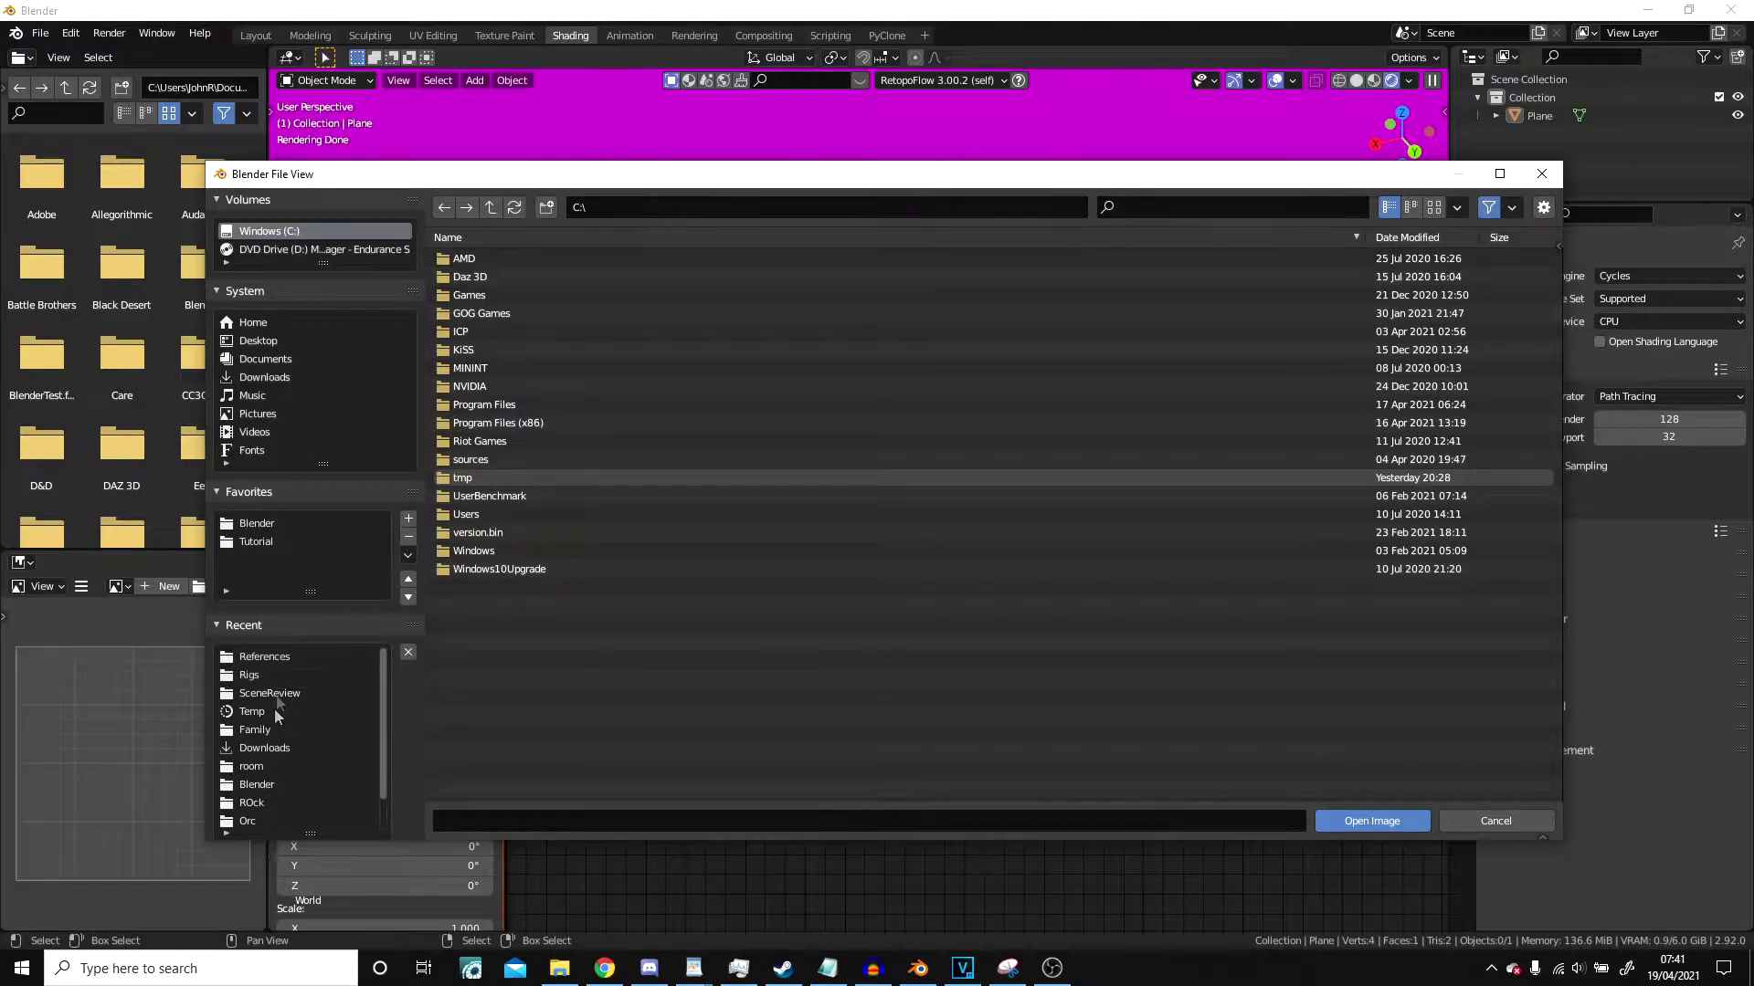
{"action": "left_click", "coordinate": [260, 544]}
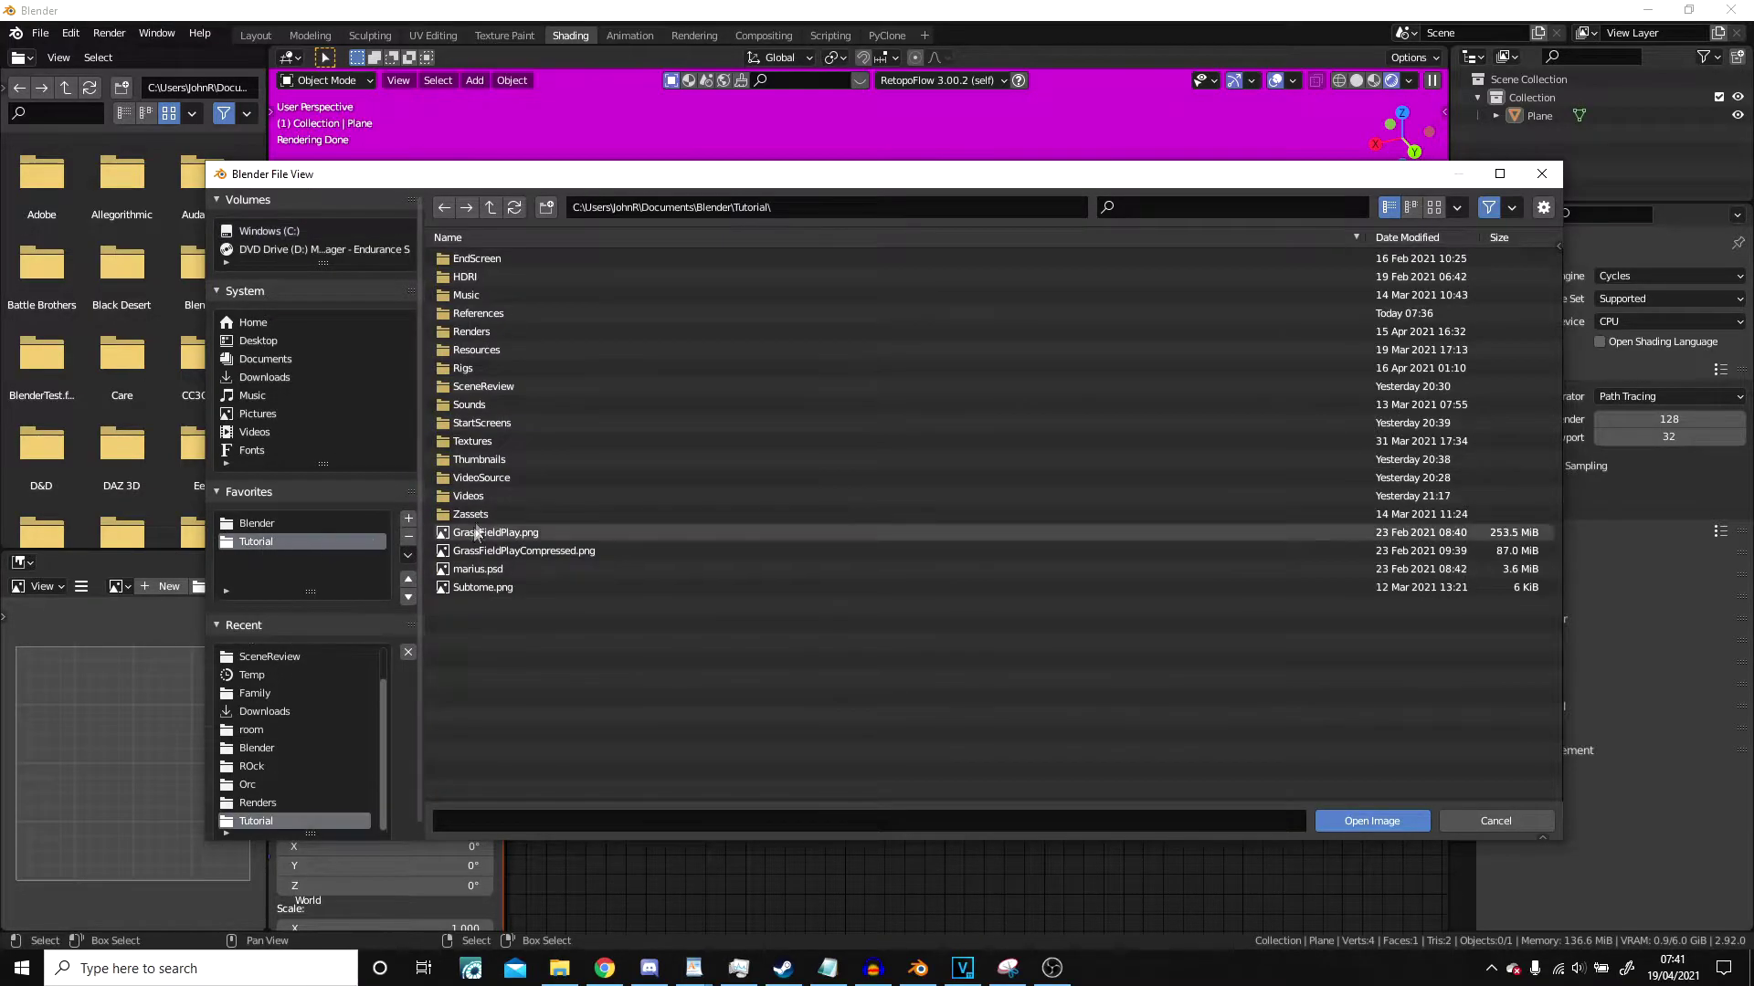
{"action": "double_click", "coordinate": [474, 276]}
{"action": "double_click", "coordinate": [508, 259]}
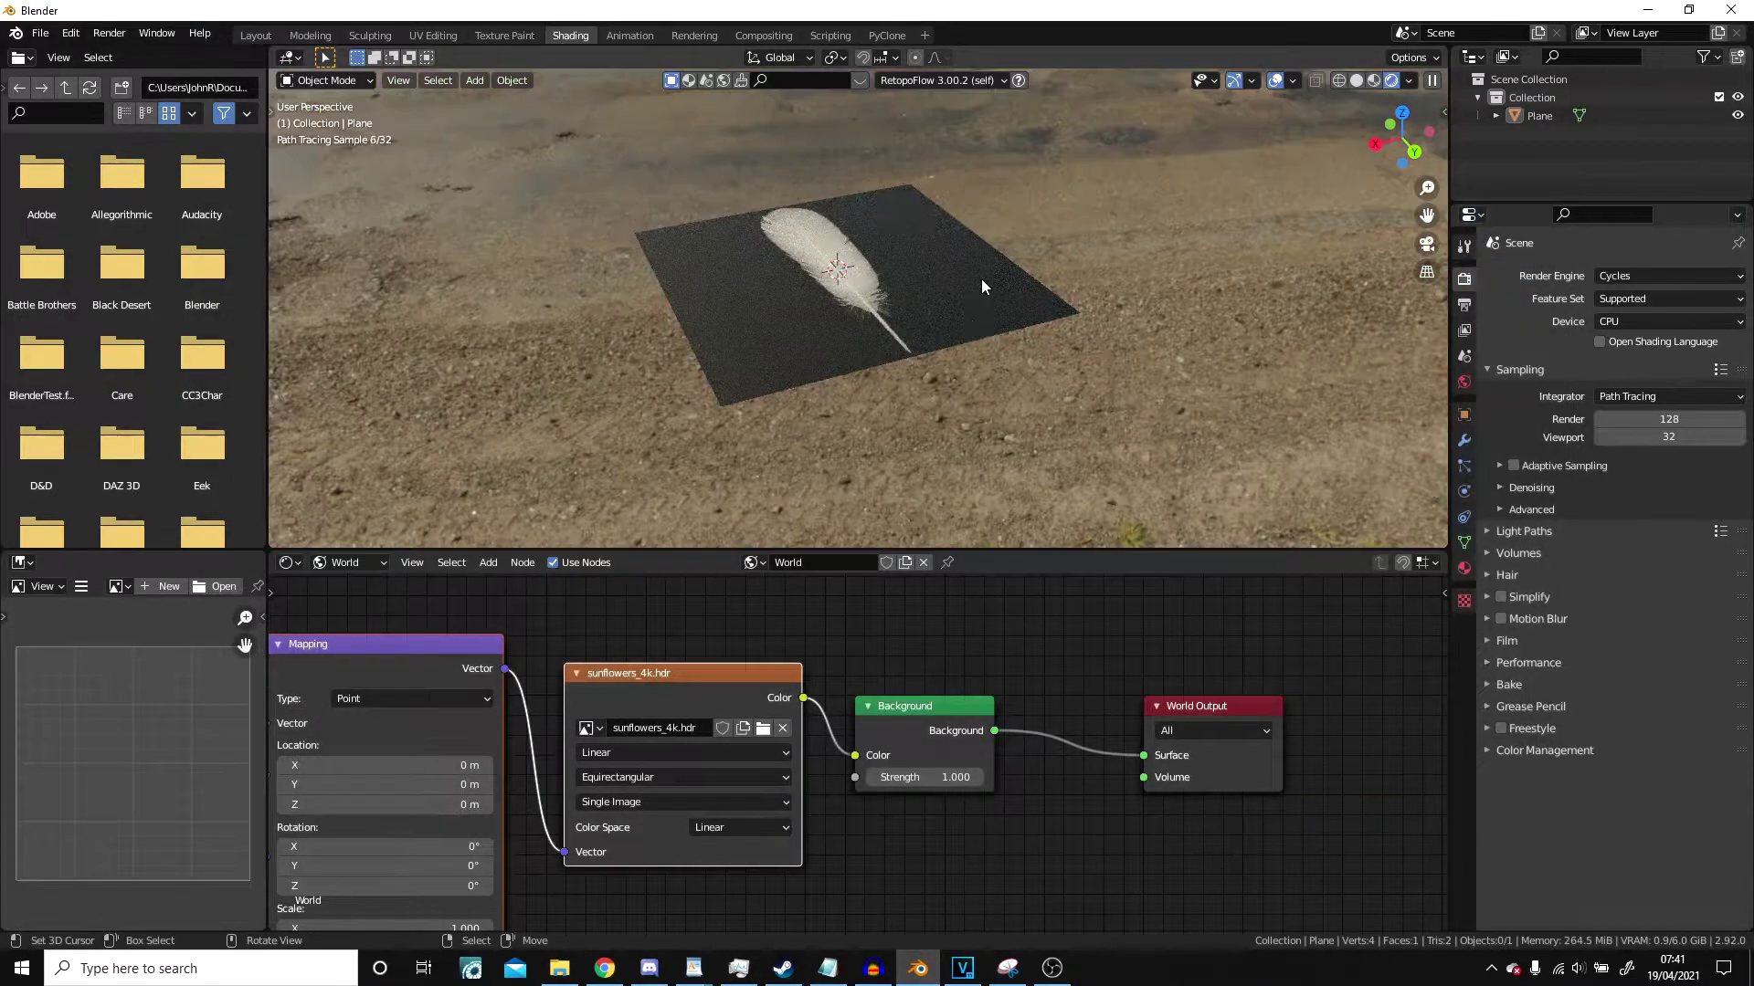
Return to the plane's object material and move its Texture Coordinate, Mapping and feather.jpg nodes farther away from the Principled BSDF.
{"action": "mouse_move", "coordinate": [981, 278]}
{"action": "middle_mouse_down"}
{"action": "mouse_move", "coordinate": [1028, 249]}
{"action": "mouse_move", "coordinate": [952, 261]}
{"action": "mouse_move", "coordinate": [1023, 309]}
{"action": "mouse_move", "coordinate": [1023, 344]}
{"action": "mouse_move", "coordinate": [1021, 316]}
{"action": "mouse_move", "coordinate": [986, 325]}
{"action": "mouse_move", "coordinate": [994, 259]}
{"action": "mouse_move", "coordinate": [1000, 331]}
{"action": "mouse_move", "coordinate": [1036, 274]}
{"action": "mouse_move", "coordinate": [616, 435]}
{"action": "middle_mouse_up"}
{"action": "scroll", "coordinate": [995, 263], "scroll_direction": "up", "scroll_amount": 2}
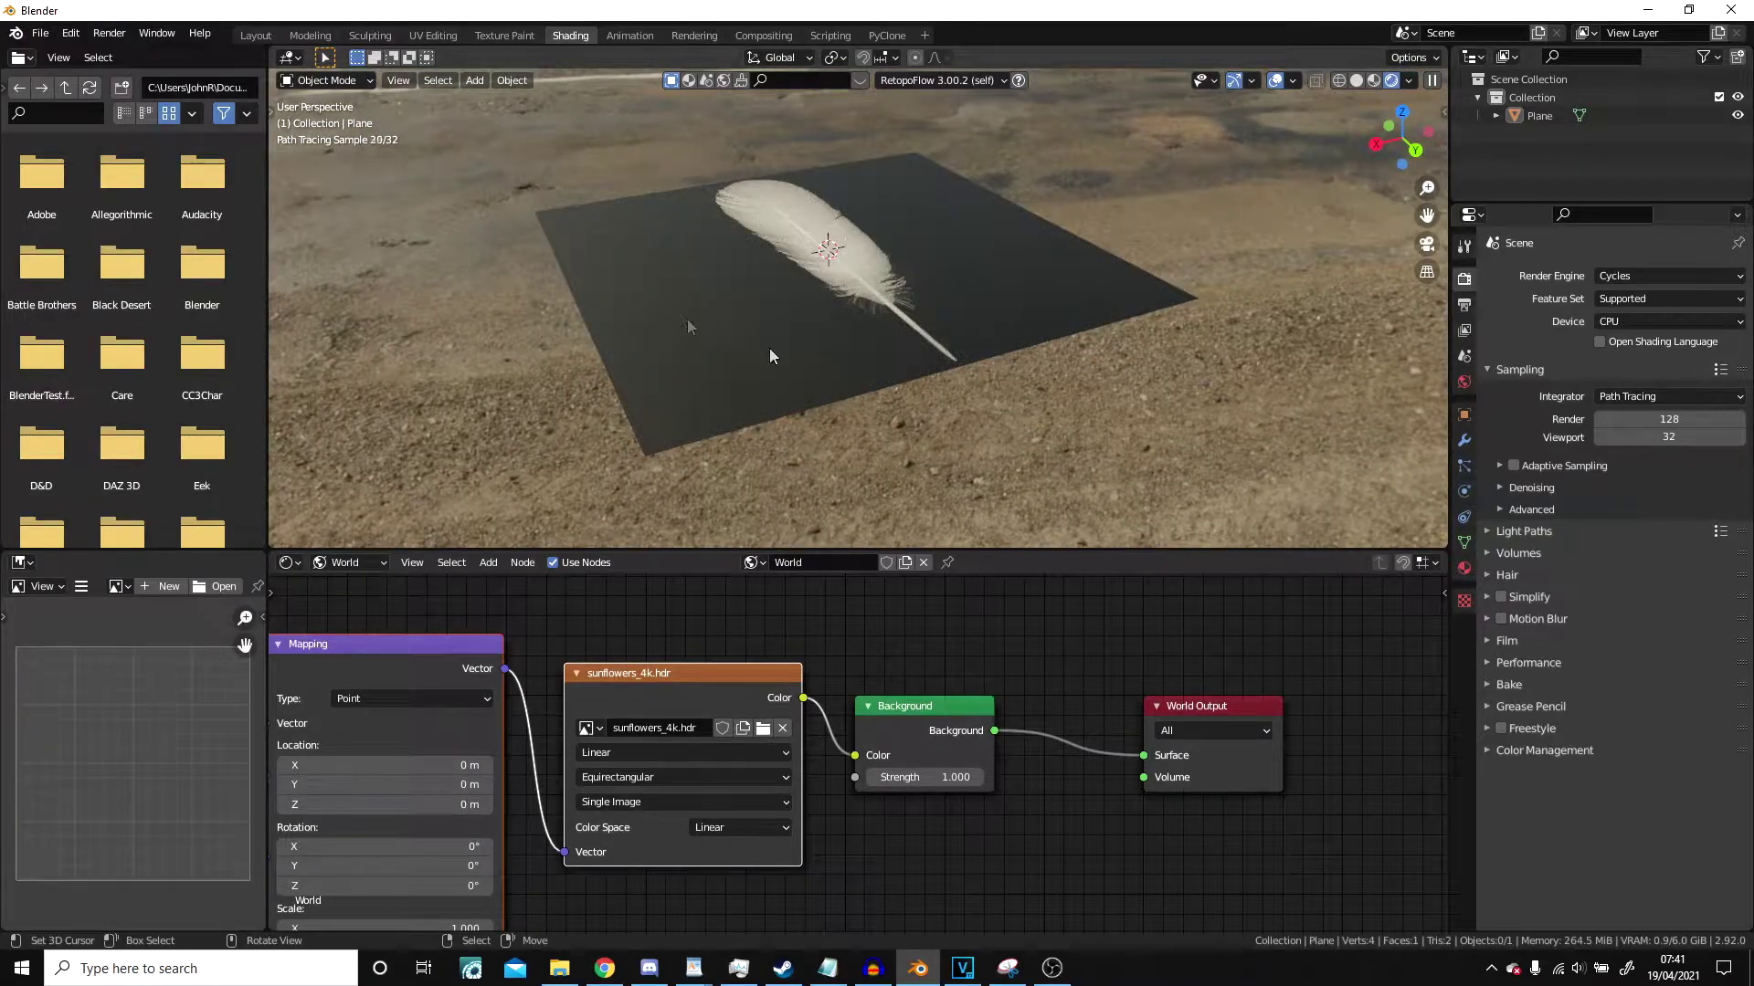
{"action": "middle_click_drag", "start_coordinate": [769, 355], "coordinate": [776, 512]}
{"action": "scroll", "coordinate": [873, 753], "scroll_direction": "down", "scroll_amount": 3}
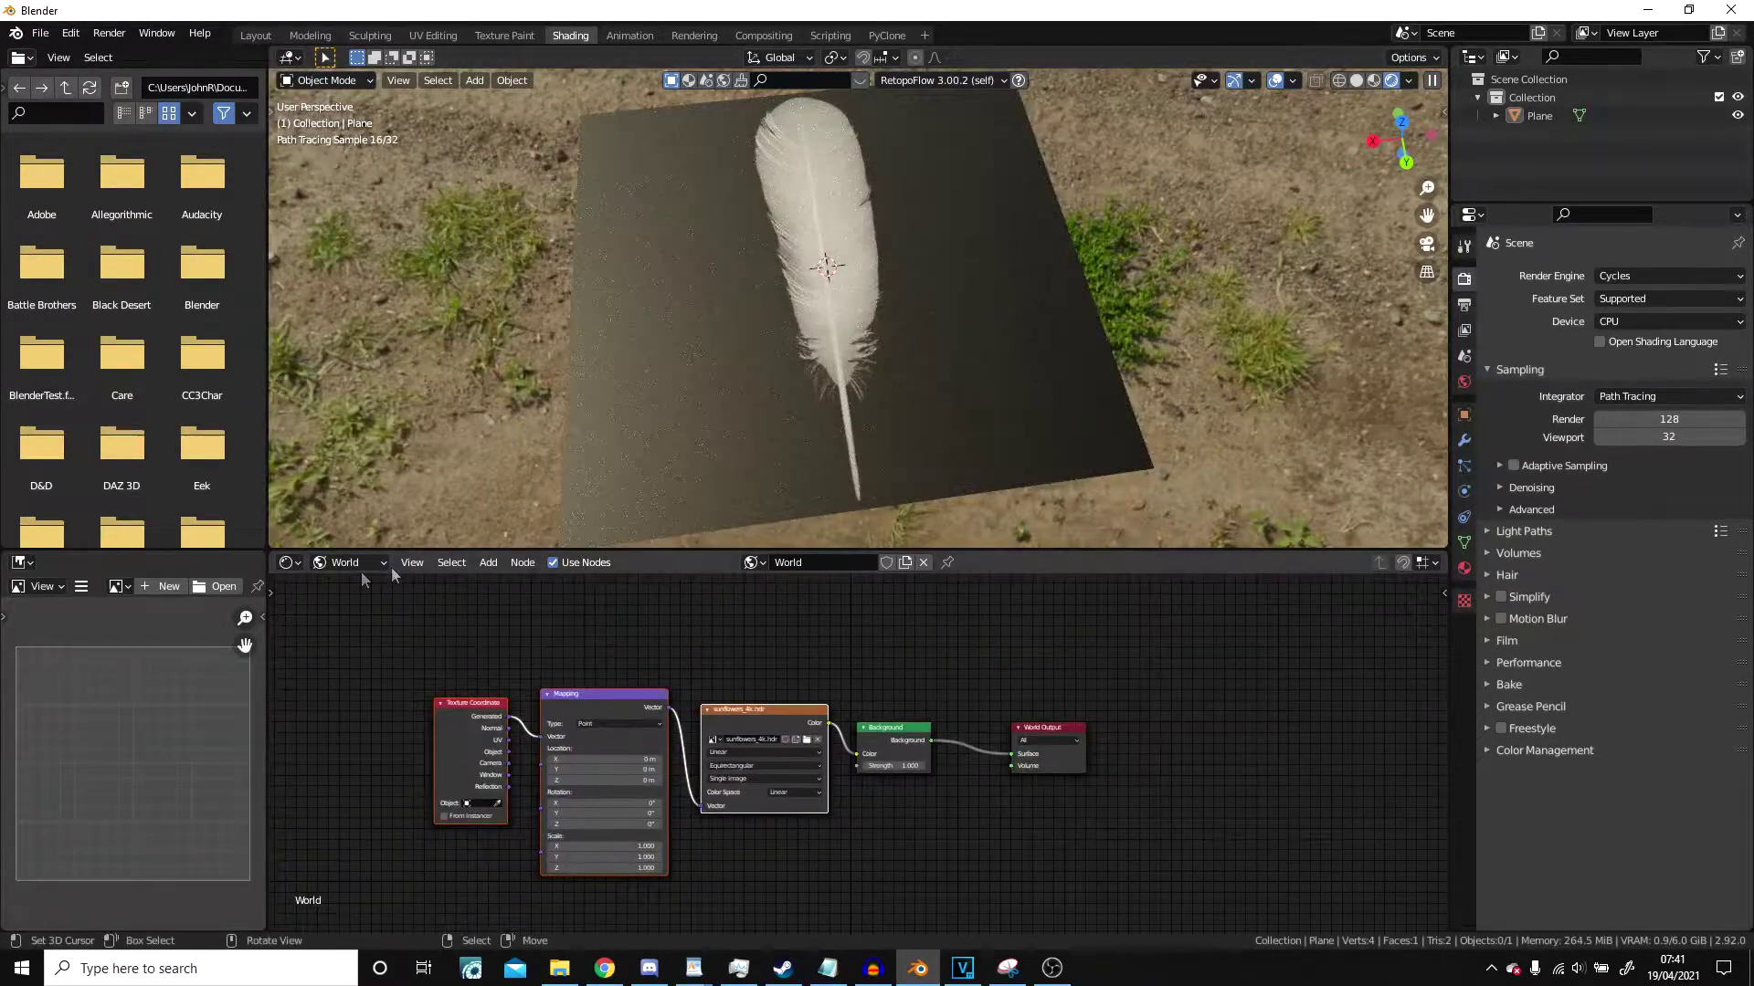
{"action": "left_click", "coordinate": [338, 588]}
{"action": "scroll", "coordinate": [797, 832], "scroll_direction": "up", "scroll_amount": 2}
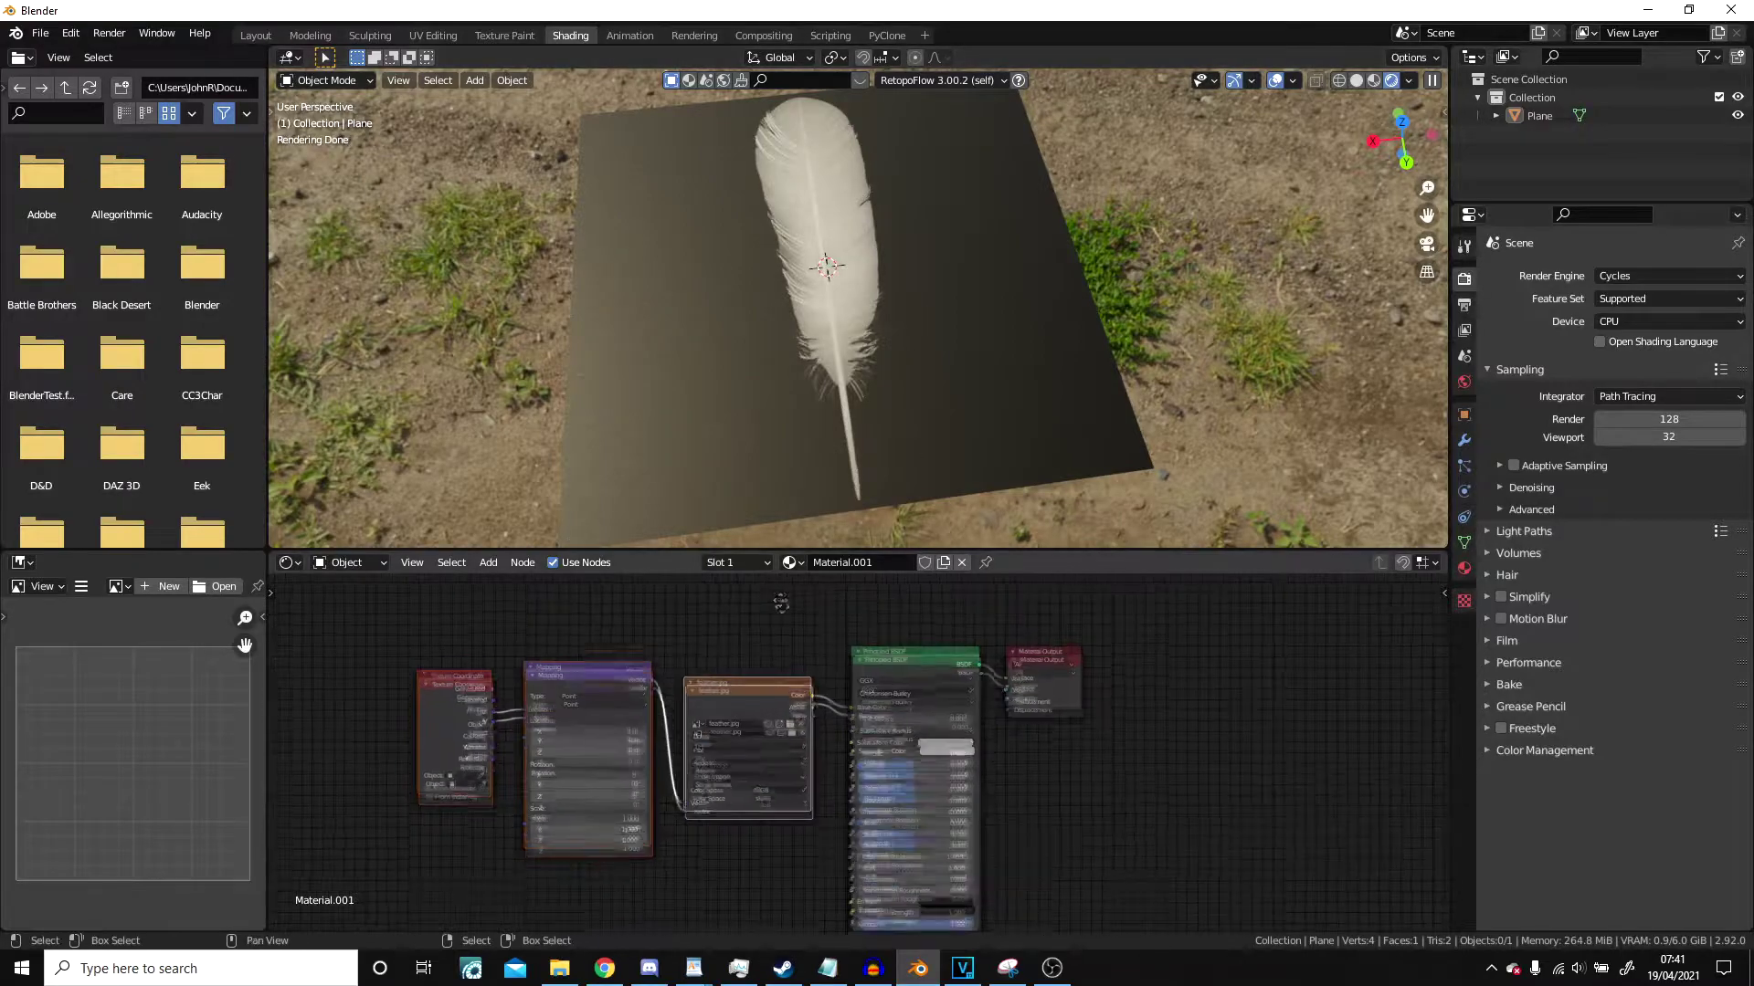
{"action": "scroll", "coordinate": [787, 842], "scroll_direction": "up", "scroll_amount": 2}
{"action": "scroll", "coordinate": [773, 847], "scroll_direction": "down", "scroll_amount": 3}
{"action": "left_click_drag", "start_coordinate": [725, 643], "coordinate": [562, 606]}
{"action": "left_click", "coordinate": [526, 617], "text": "shift"}
{"action": "left_click", "coordinate": [402, 631], "text": "shift"}
{"action": "middle_click_drag", "start_coordinate": [772, 666], "coordinate": [868, 757]}
{"action": "left_click_drag", "start_coordinate": [744, 646], "coordinate": [612, 729]}
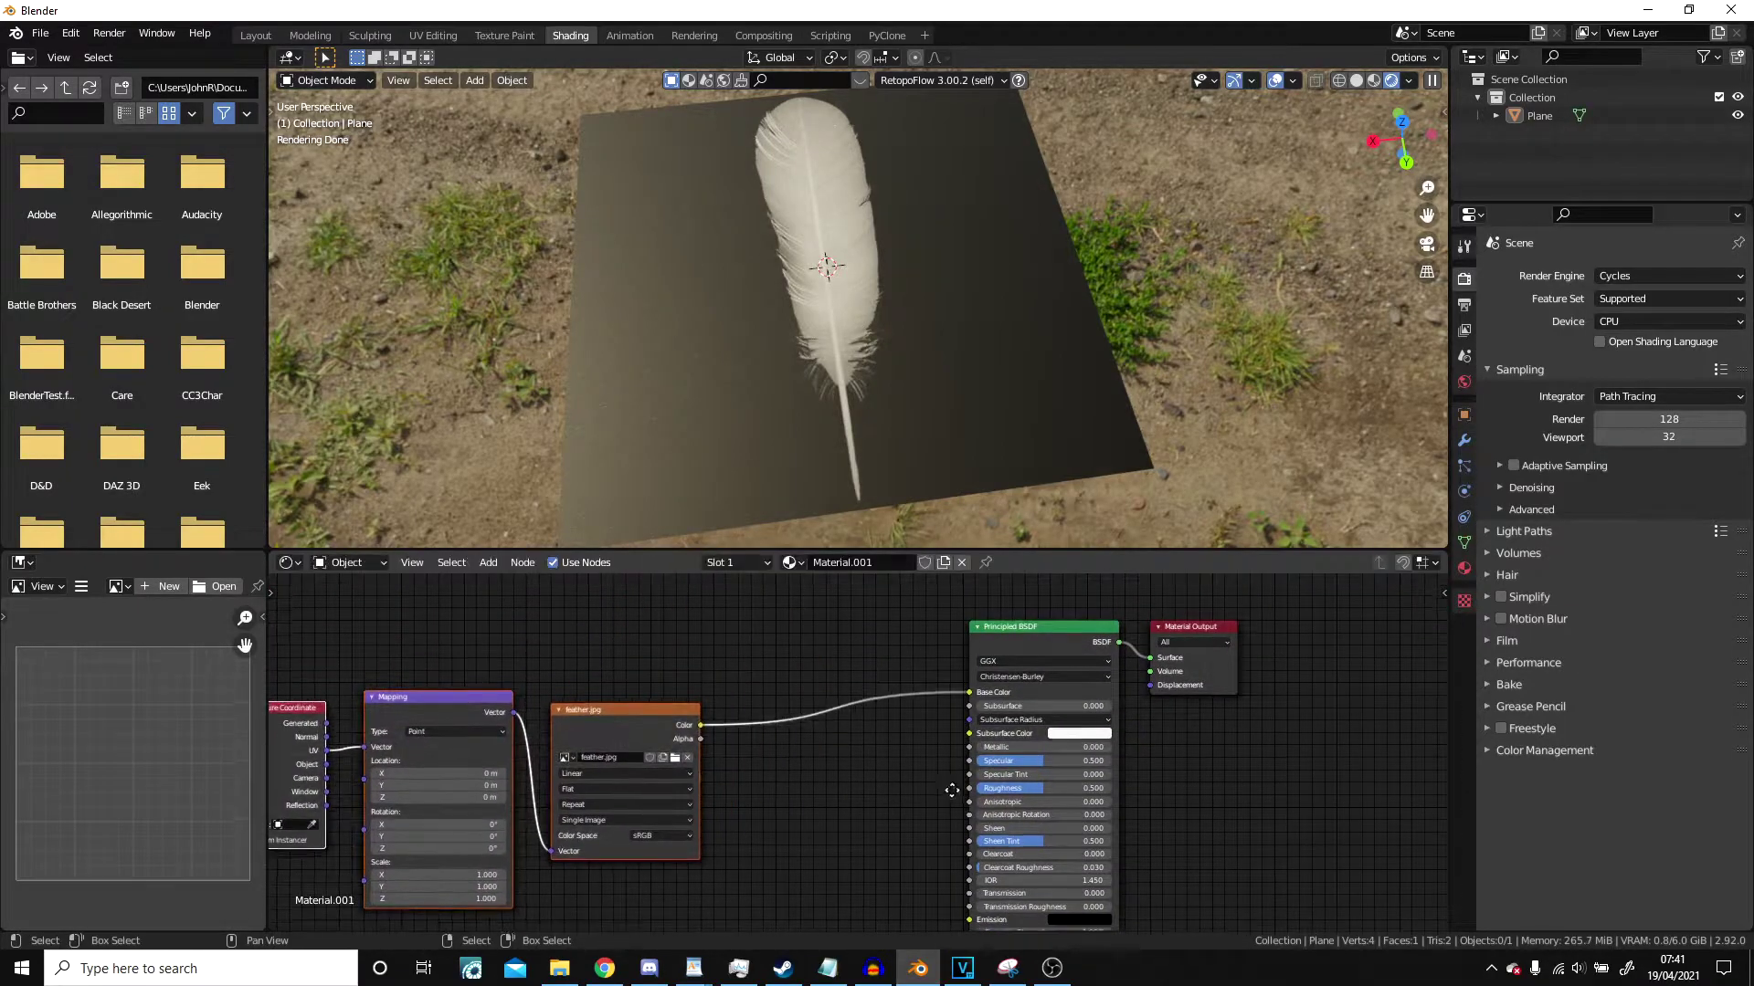
Link the feather.jpg node's Color output to the Alpha input of the Principled BSDF.
{"action": "middle_click_drag", "start_coordinate": [951, 791], "coordinate": [843, 695]}
{"action": "scroll", "coordinate": [738, 711], "scroll_direction": "up", "scroll_amount": 2}
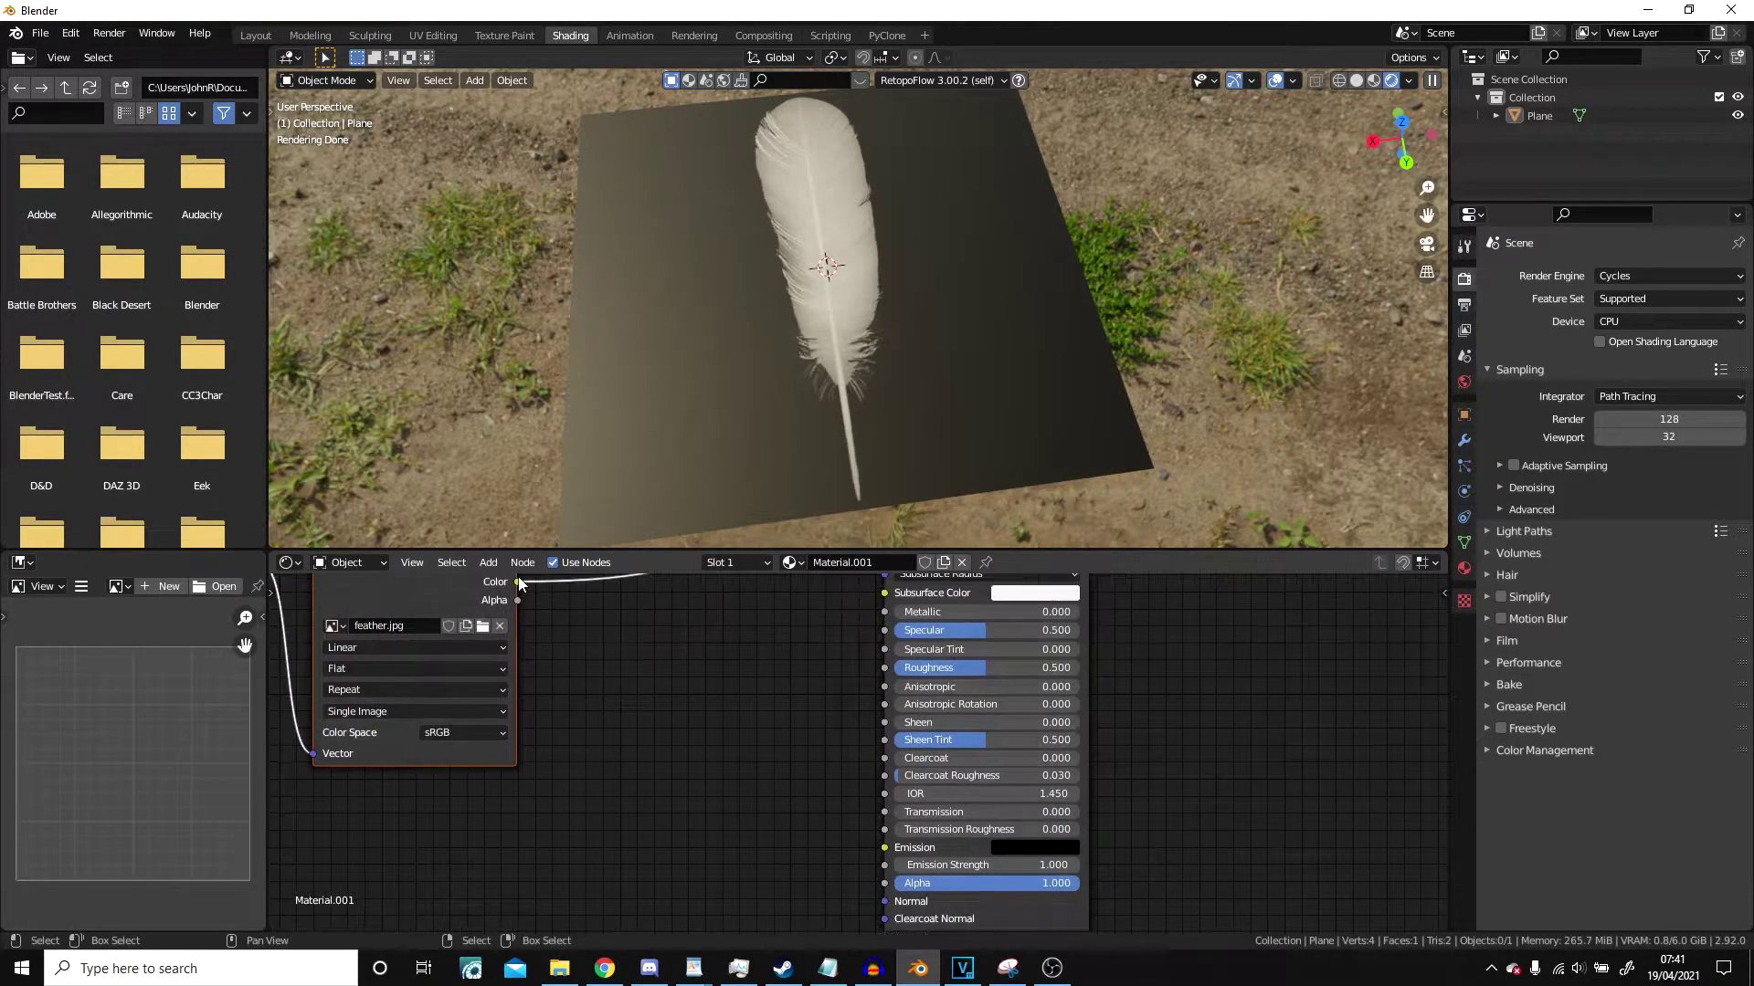
{"action": "left_click_drag", "start_coordinate": [517, 582], "coordinate": [882, 883]}
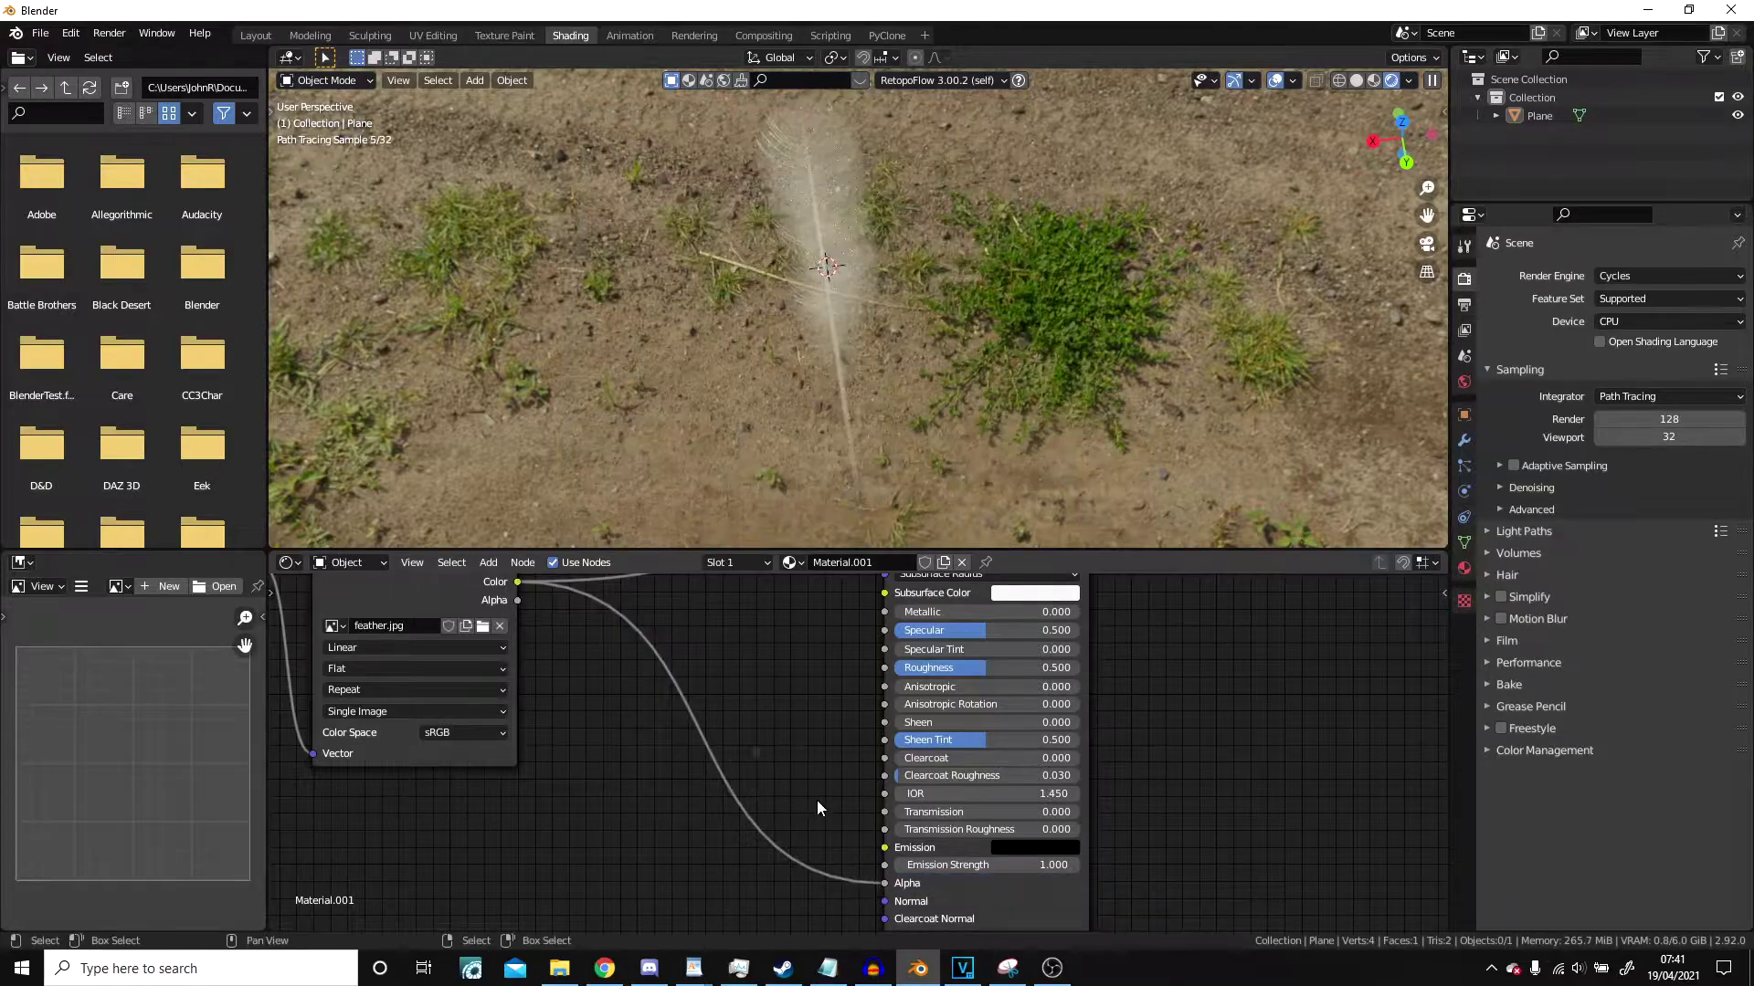
{"action": "scroll", "coordinate": [930, 335], "scroll_direction": "up", "scroll_amount": 4}
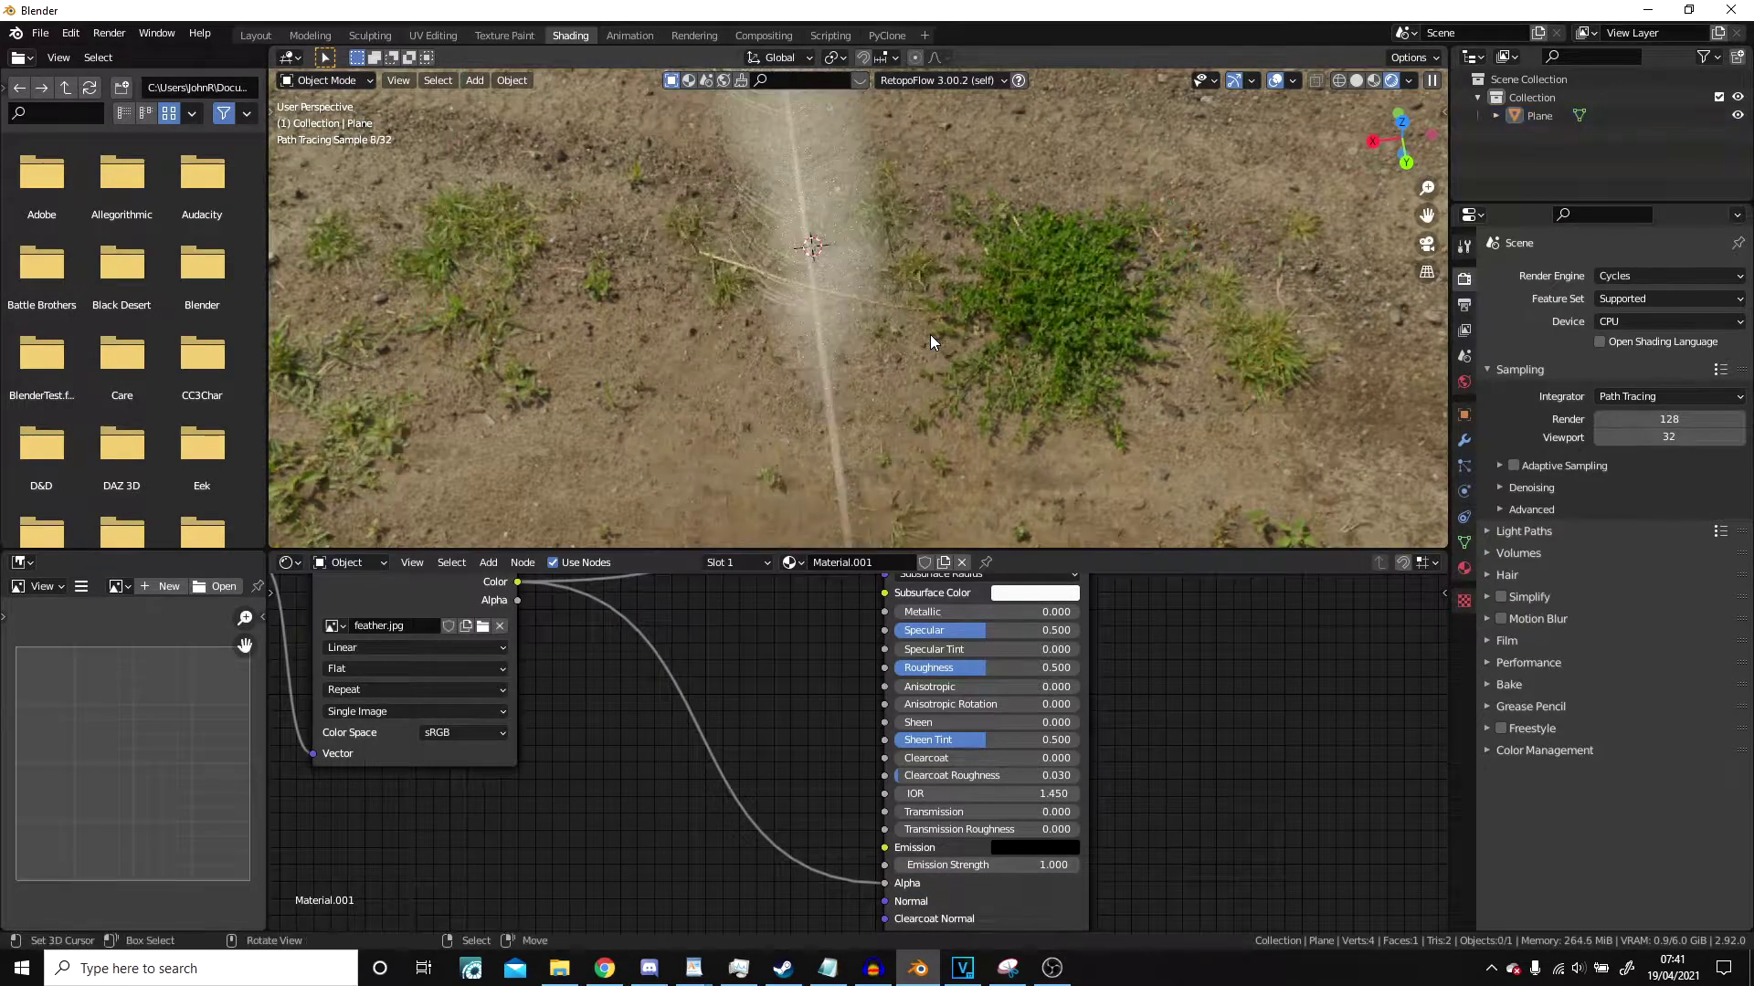
{"action": "scroll", "coordinate": [1203, 291], "scroll_direction": "down", "scroll_amount": 2}
{"action": "scroll", "coordinate": [737, 639], "scroll_direction": "down", "scroll_amount": 2}
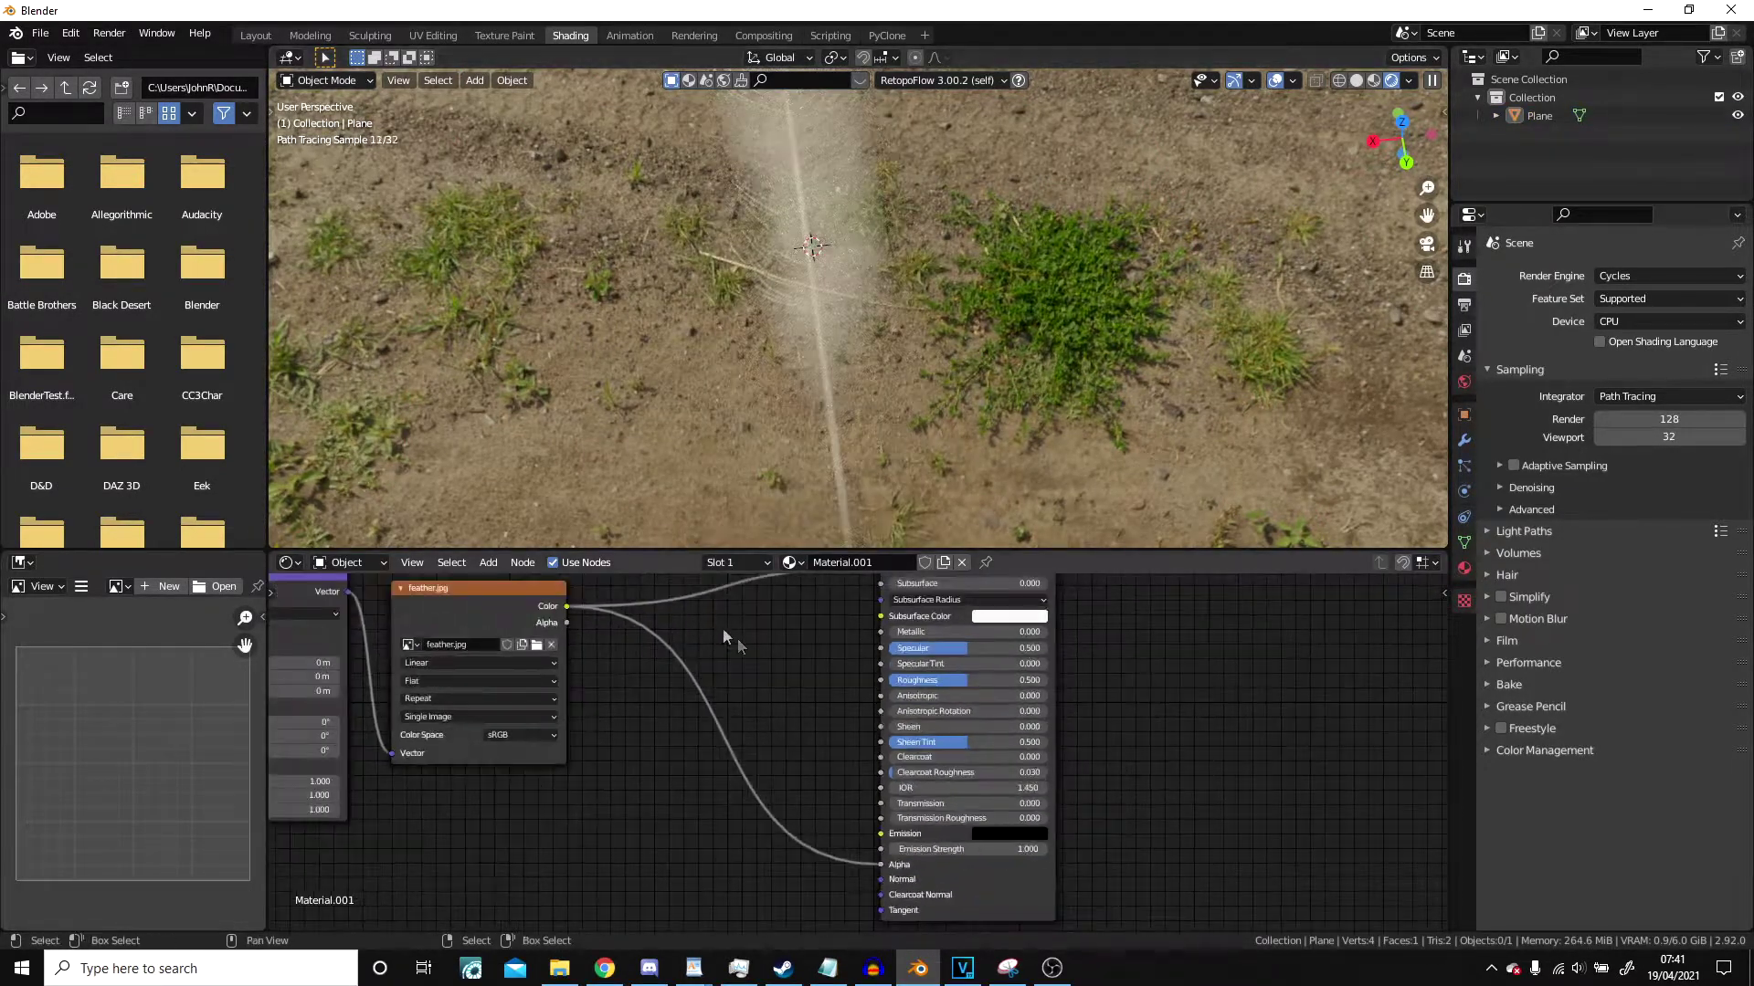
Insert a ColorRamp node on the link between the feather.jpg Color output and the Principled BSDF Alpha input.
{"action": "middle_click_drag", "start_coordinate": [737, 638], "coordinate": [851, 662]}
{"action": "mouse_move", "coordinate": [874, 330]}
{"action": "middle_mouse_down"}
{"action": "mouse_move", "coordinate": [910, 249]}
{"action": "mouse_move", "coordinate": [873, 285]}
{"action": "middle_mouse_up"}
{"action": "key", "text": "shift+a"}
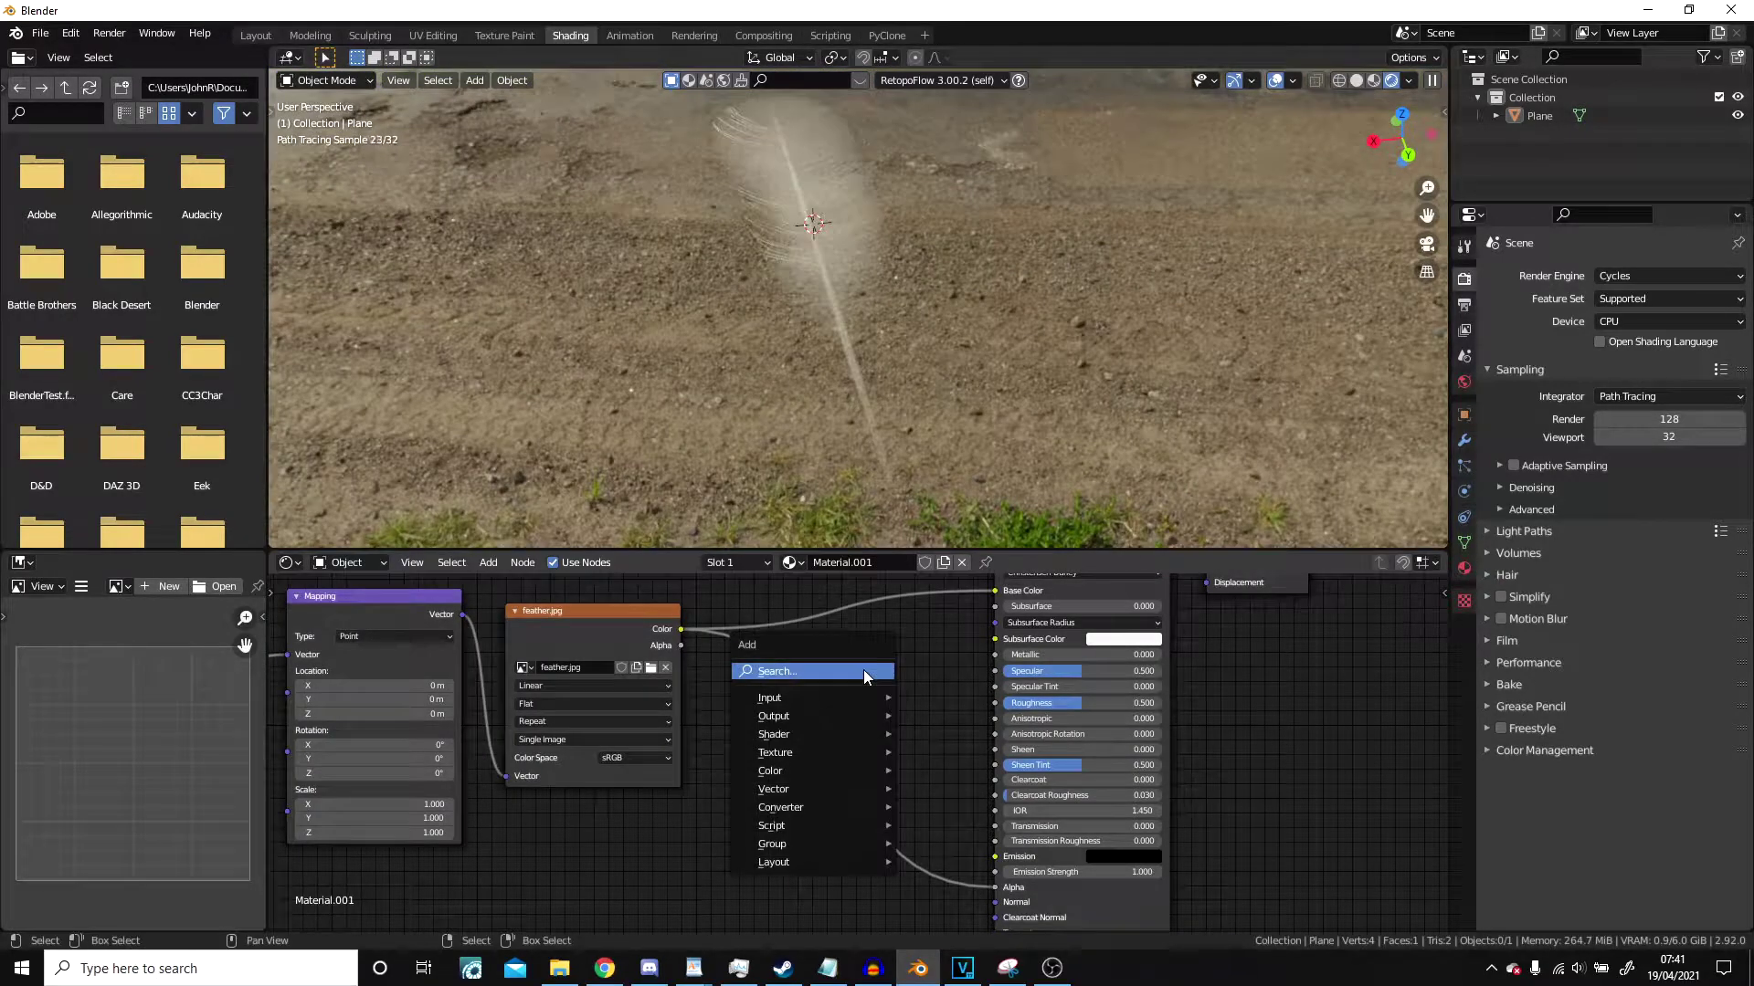
{"action": "left_click", "coordinate": [864, 671]}
{"action": "type", "text": "ram"}
{"action": "left_click", "coordinate": [905, 721]}
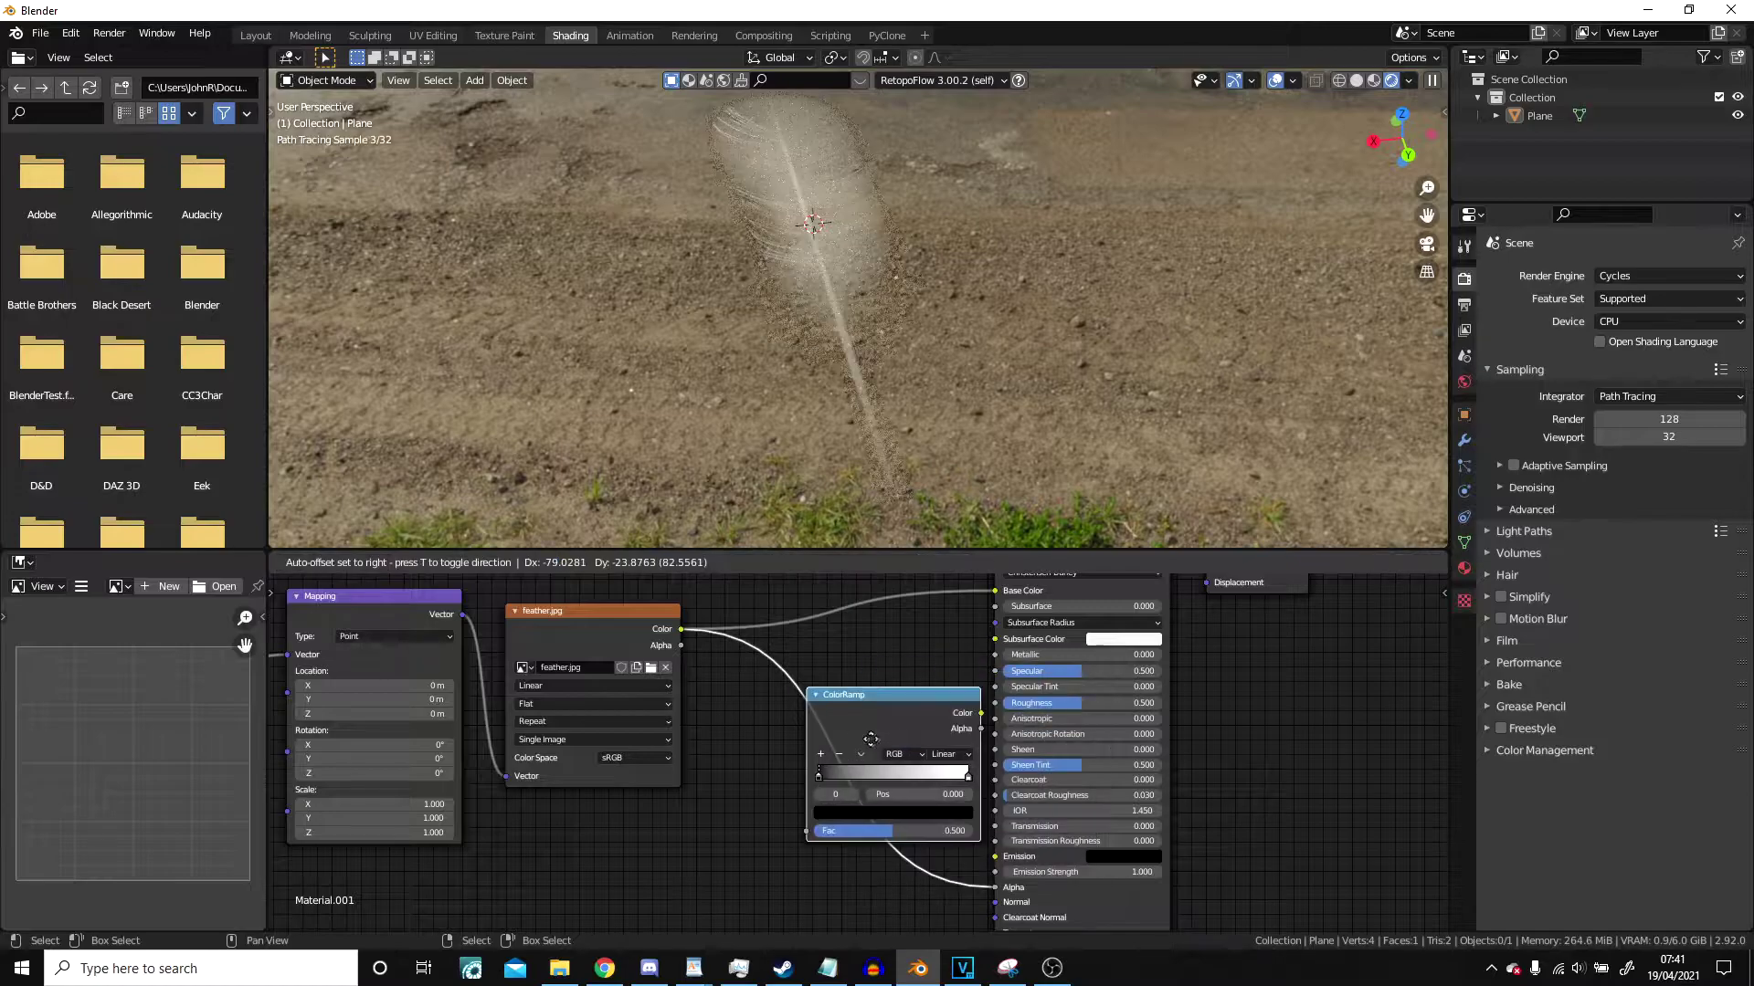
{"action": "left_click", "coordinate": [813, 719]}
Tighten the alpha ColorRamp by moving the white stop to 0.282 and the black stop just short of it.
{"action": "scroll", "coordinate": [1032, 762], "scroll_direction": "up", "scroll_amount": 4}
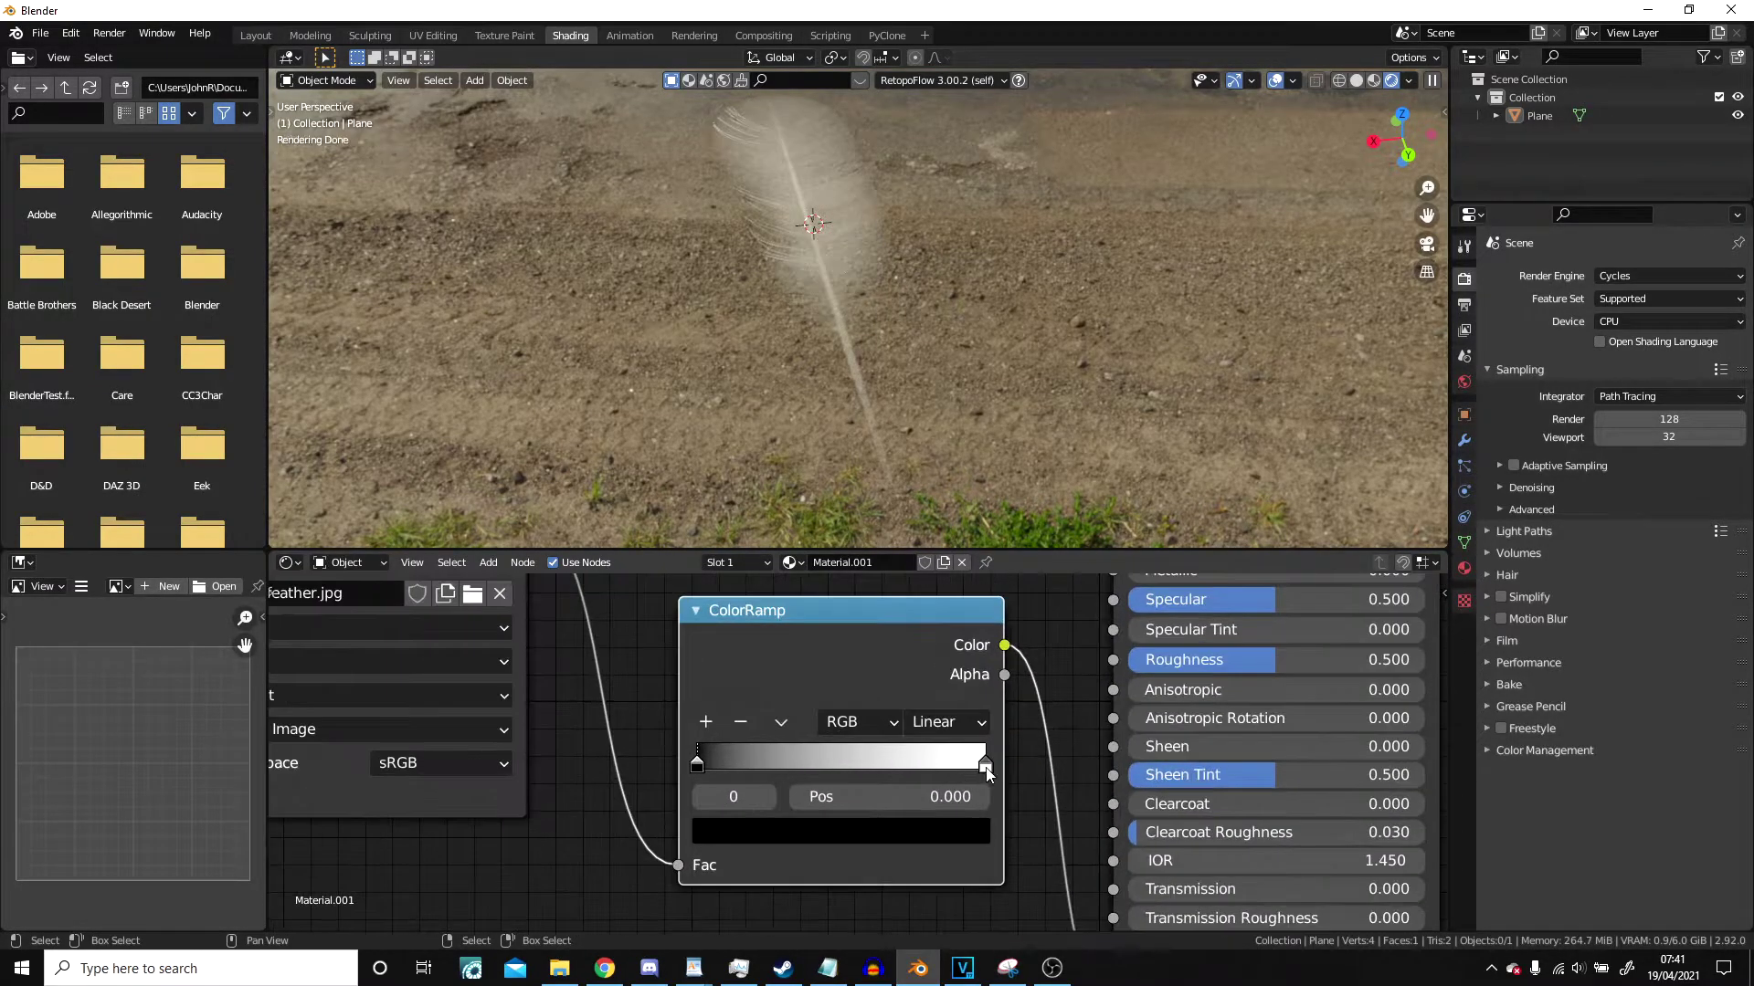
{"action": "left_click_drag", "start_coordinate": [984, 764], "coordinate": [766, 761]}
{"action": "middle_click_drag", "start_coordinate": [1023, 384], "coordinate": [988, 313]}
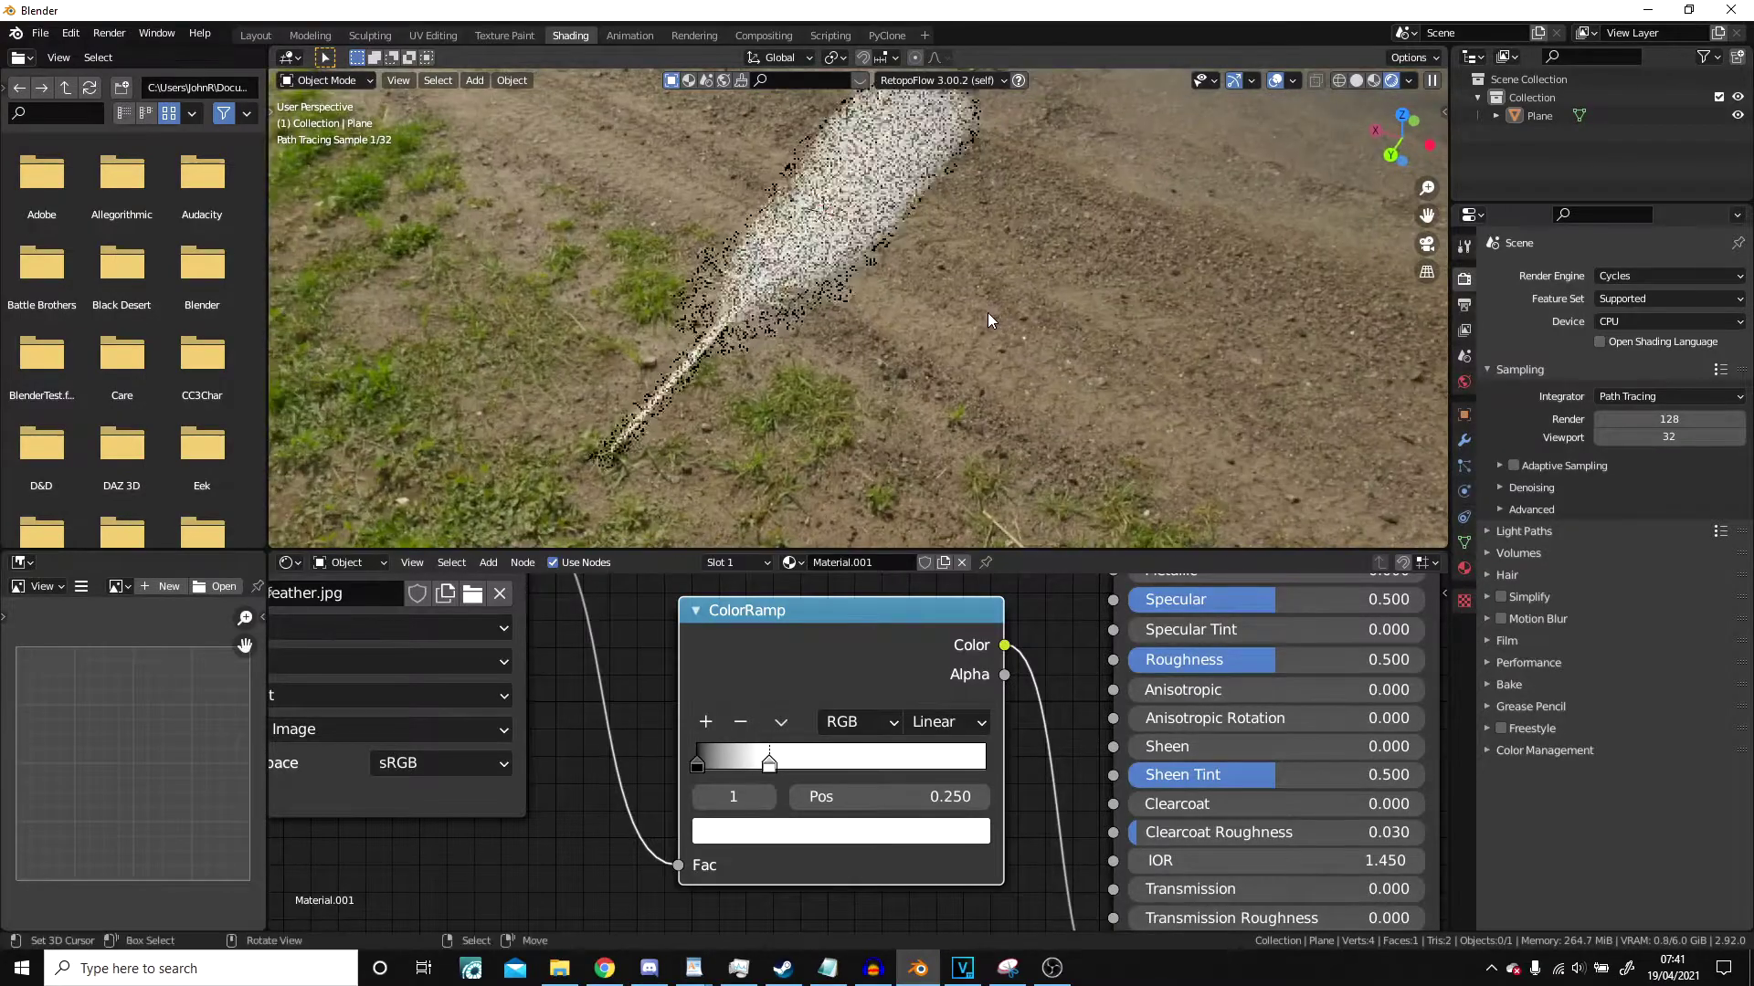
{"action": "left_click_drag", "start_coordinate": [697, 764], "coordinate": [778, 764]}
{"action": "left_click", "coordinate": [749, 762]}
{"action": "scroll", "coordinate": [764, 360], "scroll_direction": "down", "scroll_amount": 6}
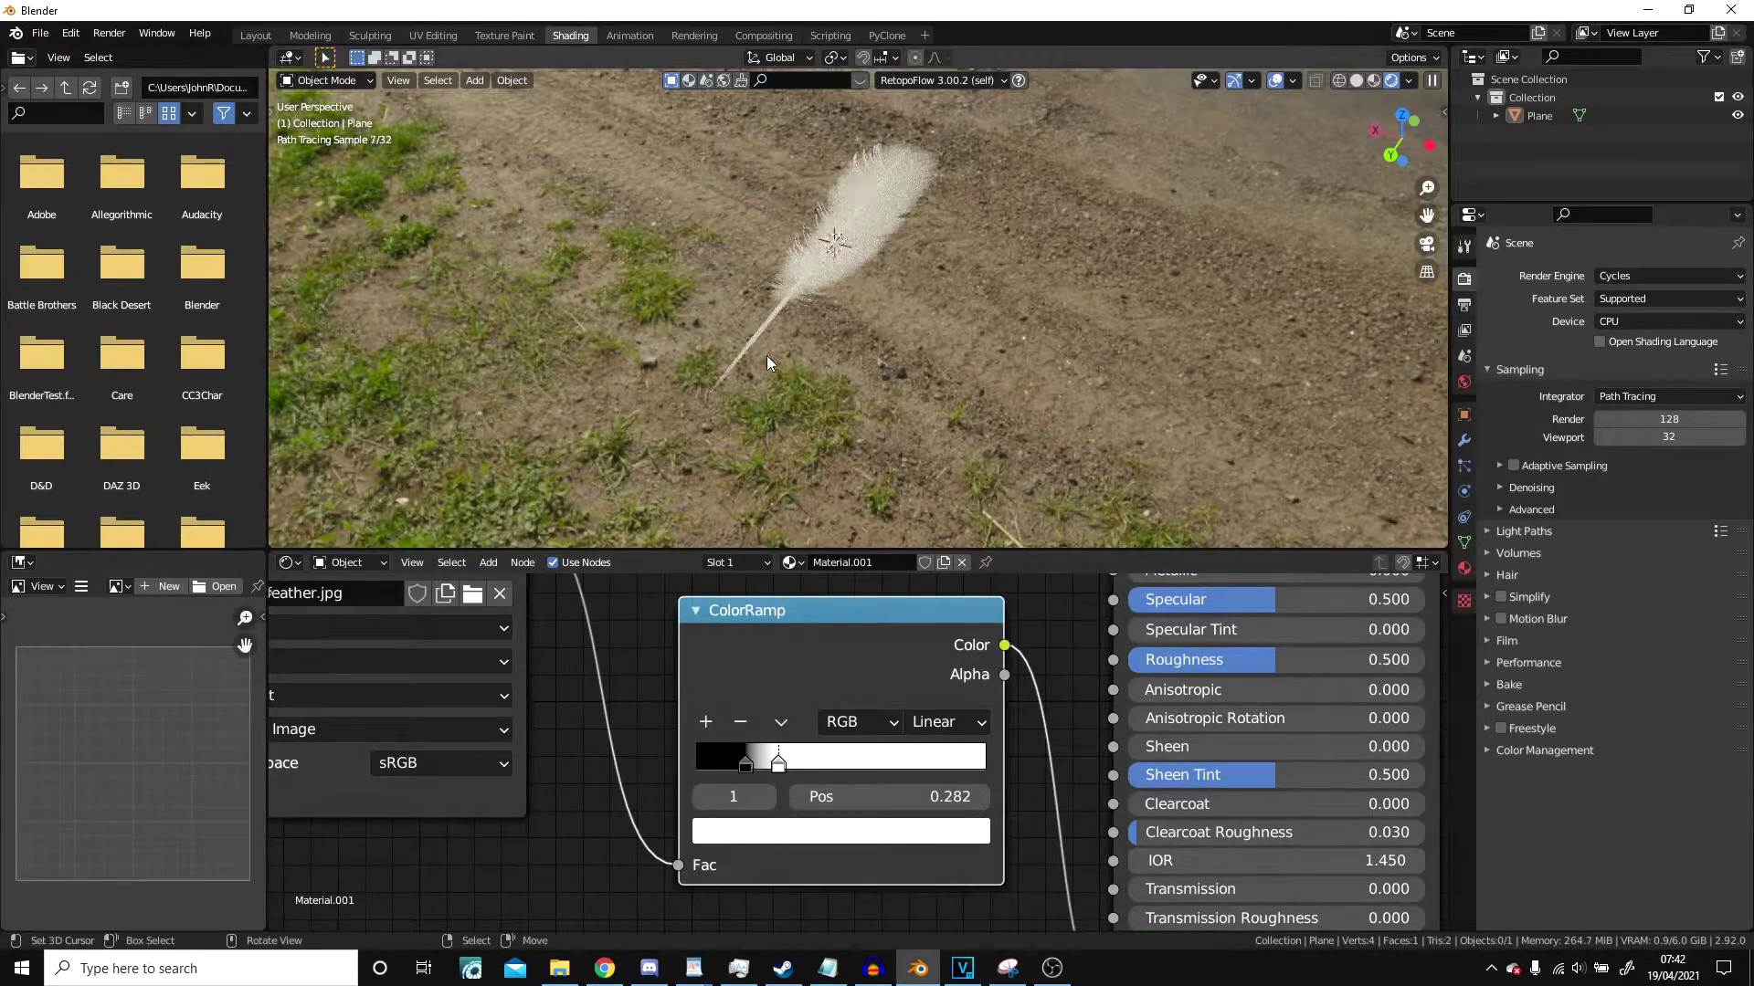
{"action": "middle_click_drag", "start_coordinate": [764, 360], "coordinate": [816, 434]}
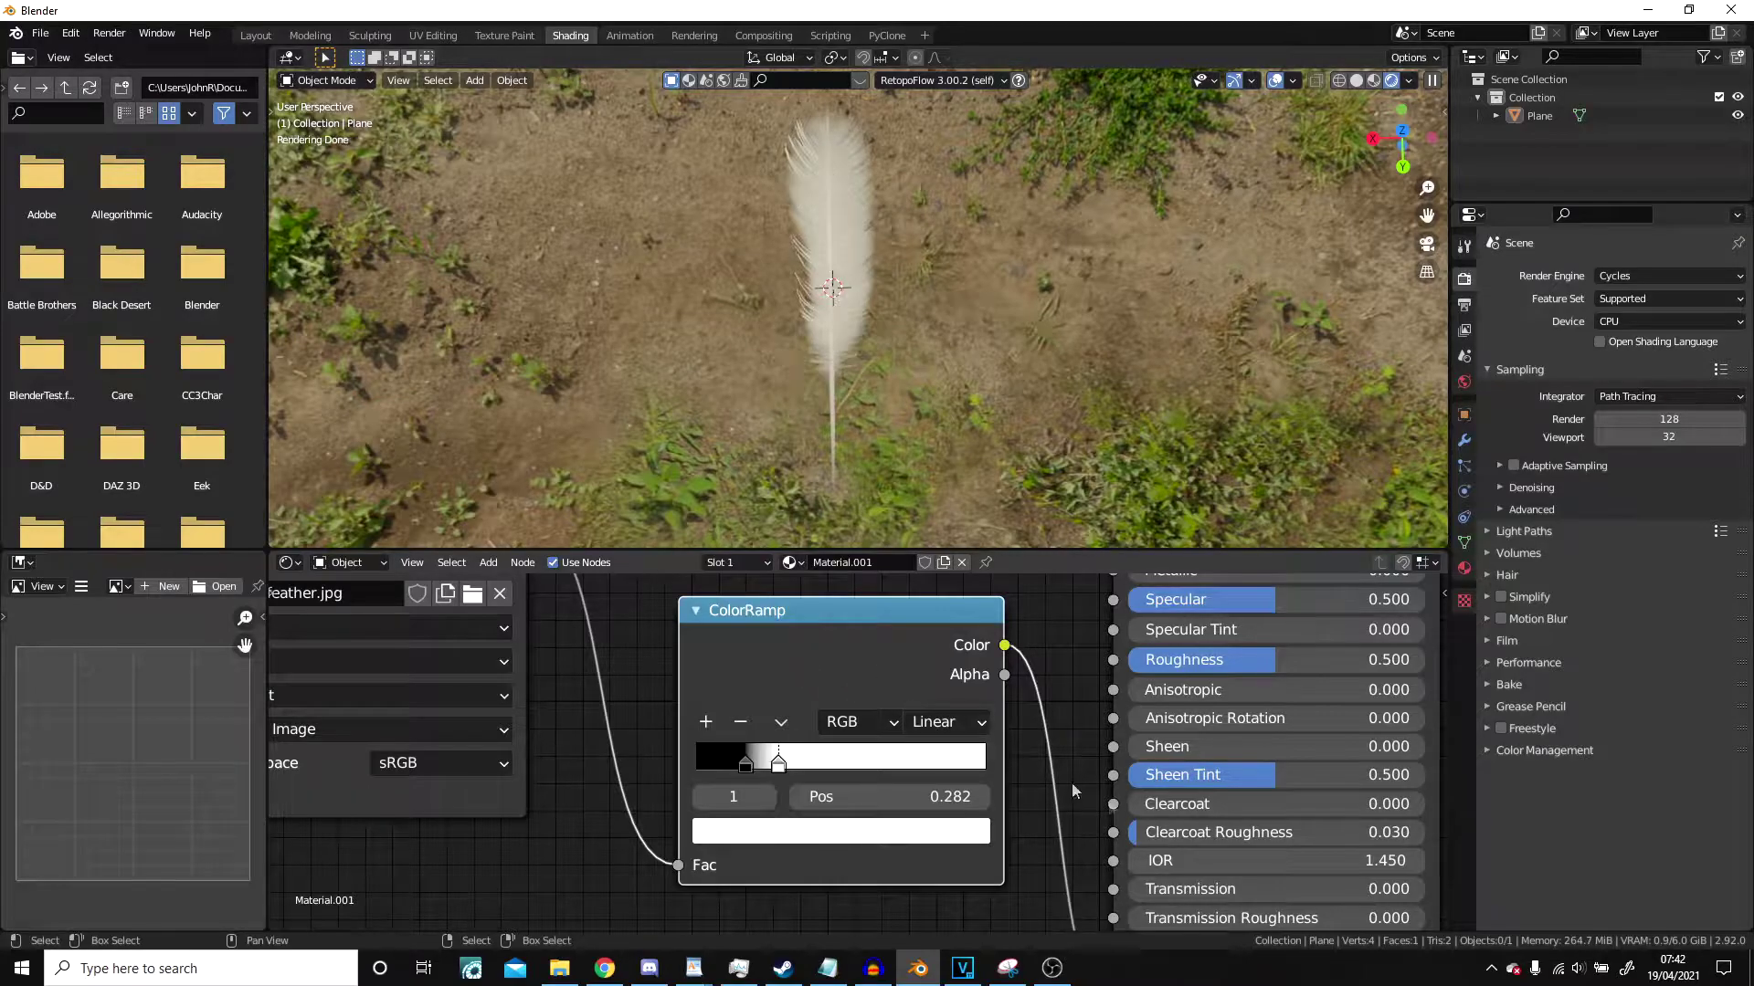
Set the alpha ColorRamp's interpolation to Constant, with the black stop at the ramp's start and the white stop at 0.173.
{"action": "left_click", "coordinate": [950, 721]}
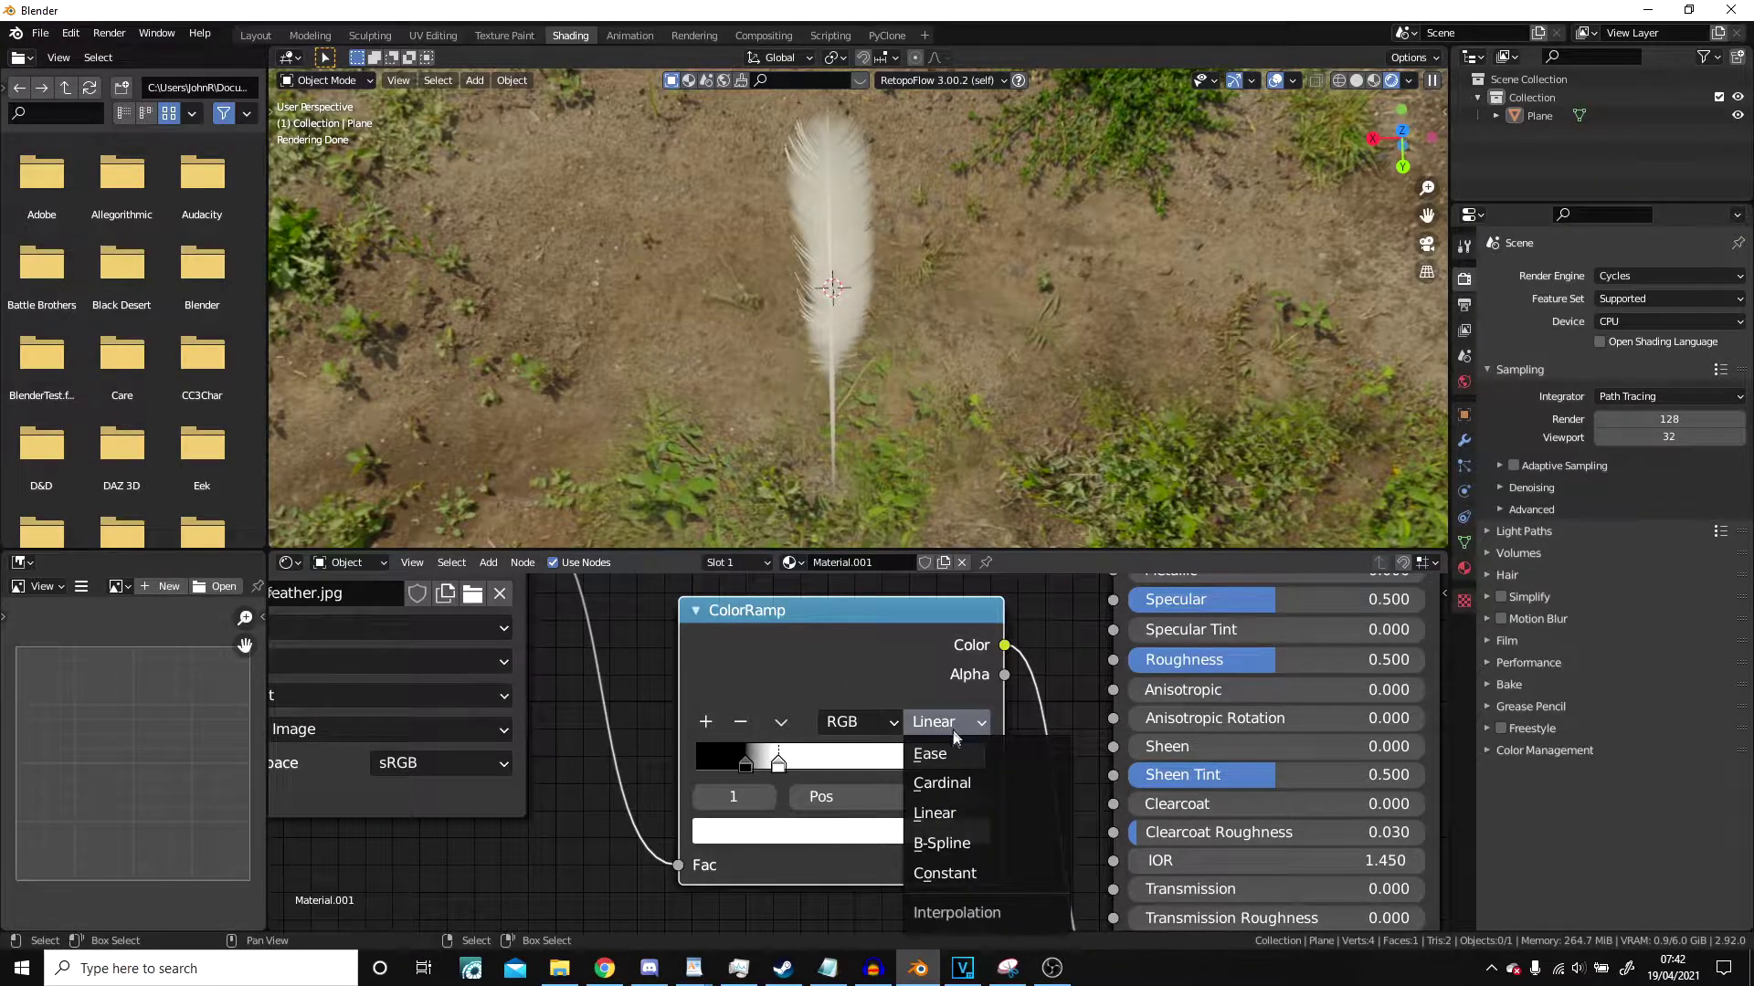
{"action": "left_click", "coordinate": [954, 873]}
{"action": "scroll", "coordinate": [749, 768], "scroll_direction": "up", "scroll_amount": 2}
{"action": "left_click_drag", "start_coordinate": [703, 766], "coordinate": [636, 768]}
{"action": "left_click_drag", "start_coordinate": [749, 772], "coordinate": [705, 773]}
{"action": "middle_click_drag", "start_coordinate": [884, 331], "coordinate": [944, 285]}
Move the alpha ColorRamp node lower, level with the Alpha input and clear of the Base Color link.
{"action": "scroll", "coordinate": [1089, 674], "scroll_direction": "down", "scroll_amount": 8}
{"action": "scroll", "coordinate": [1091, 676], "scroll_direction": "down", "scroll_amount": 1}
{"action": "left_click_drag", "start_coordinate": [900, 676], "coordinate": [891, 799]}
Try a Solidify modifier with 0.01 m thickness on the feather plane, inspect the feather, and remove the modifier.
{"action": "middle_click_drag", "start_coordinate": [918, 349], "coordinate": [858, 283]}
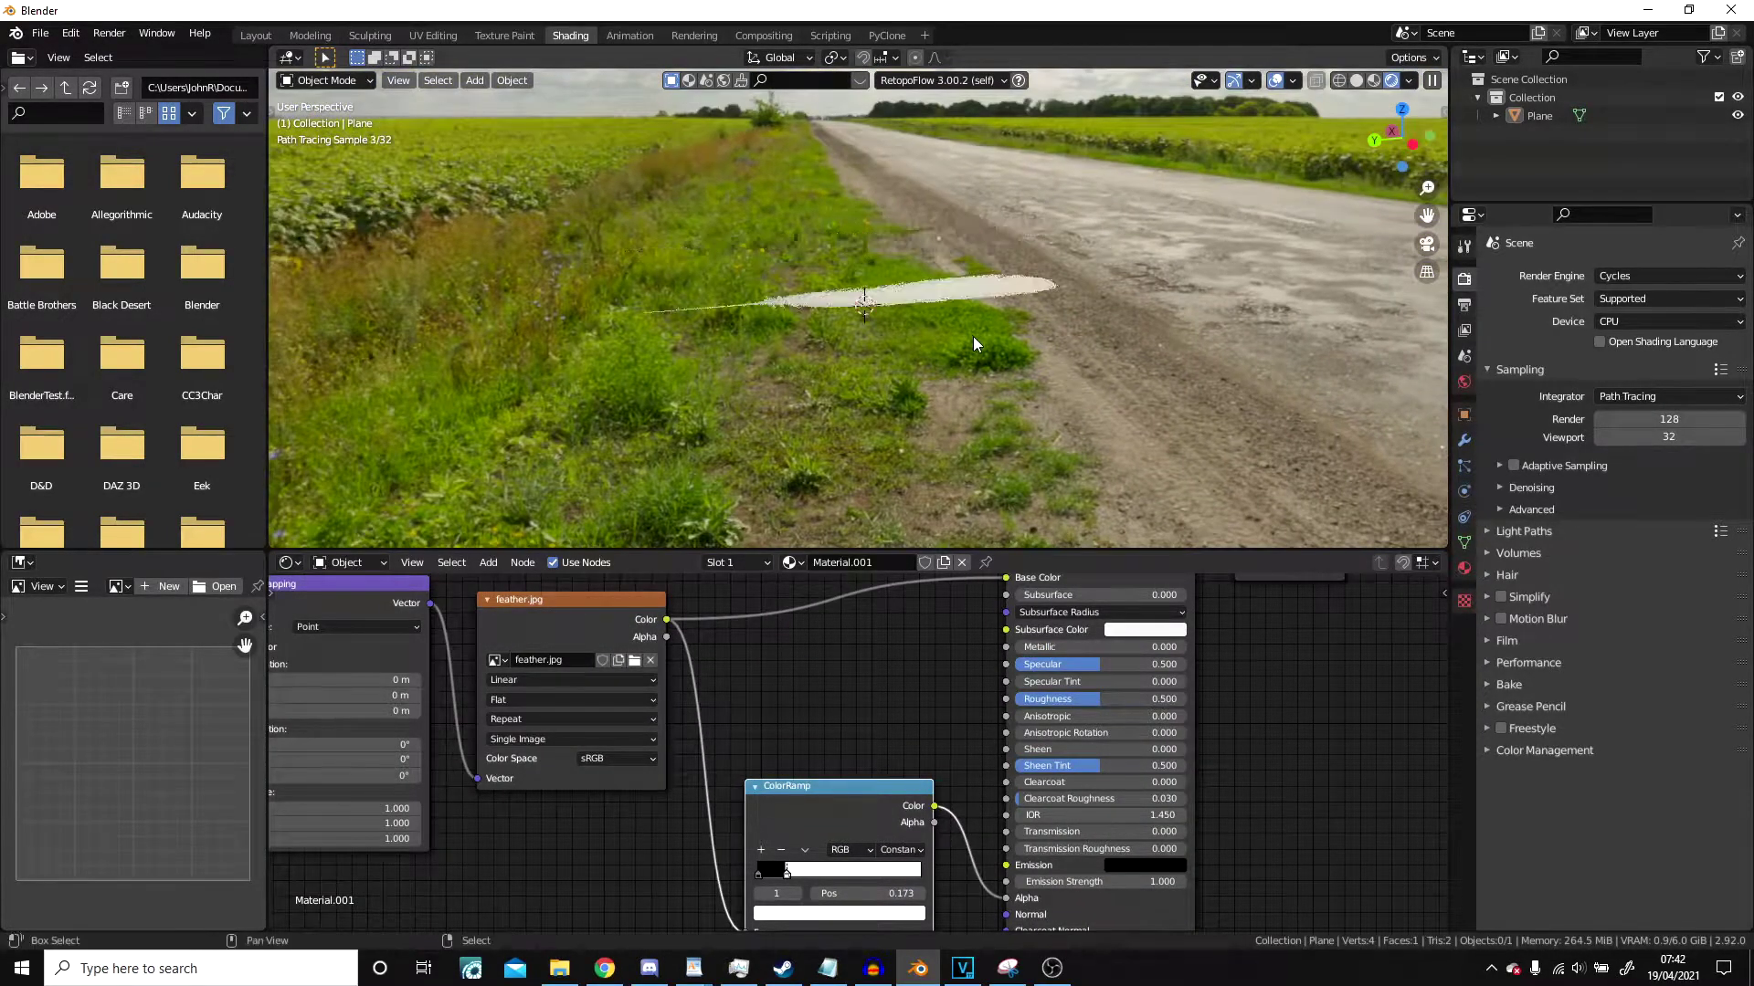
{"action": "left_click", "coordinate": [1469, 441]}
{"action": "left_click", "coordinate": [1542, 277]}
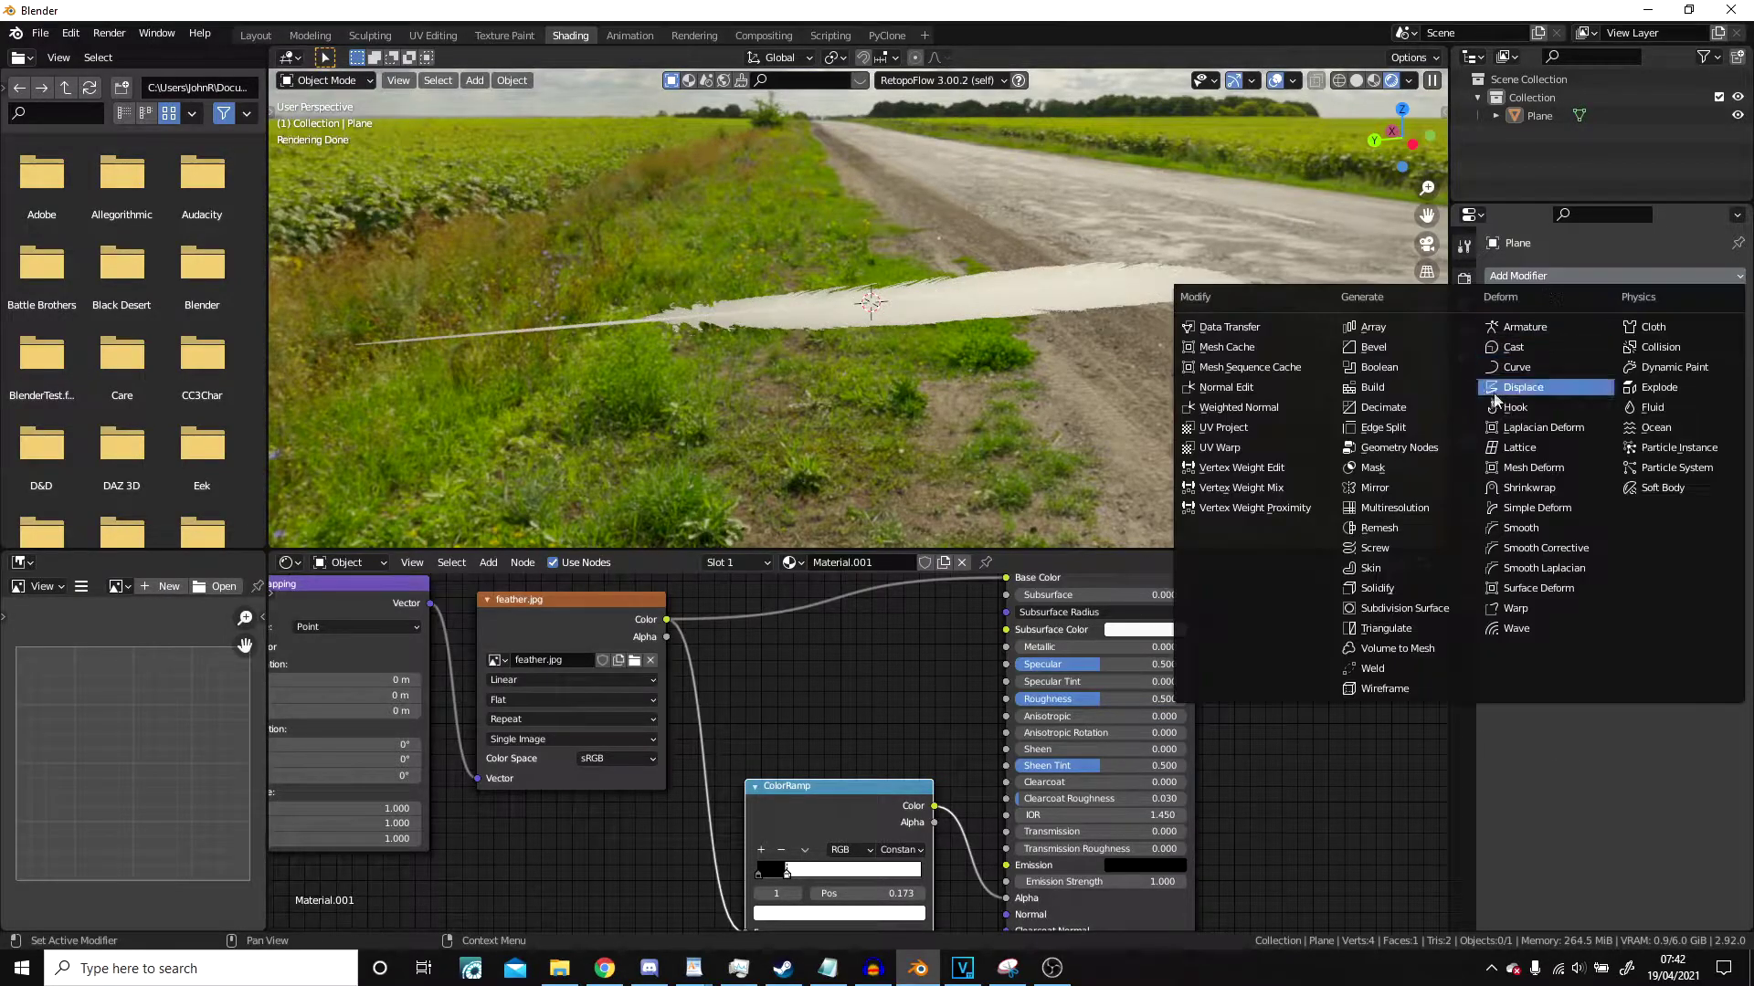
{"action": "left_click", "coordinate": [1383, 589]}
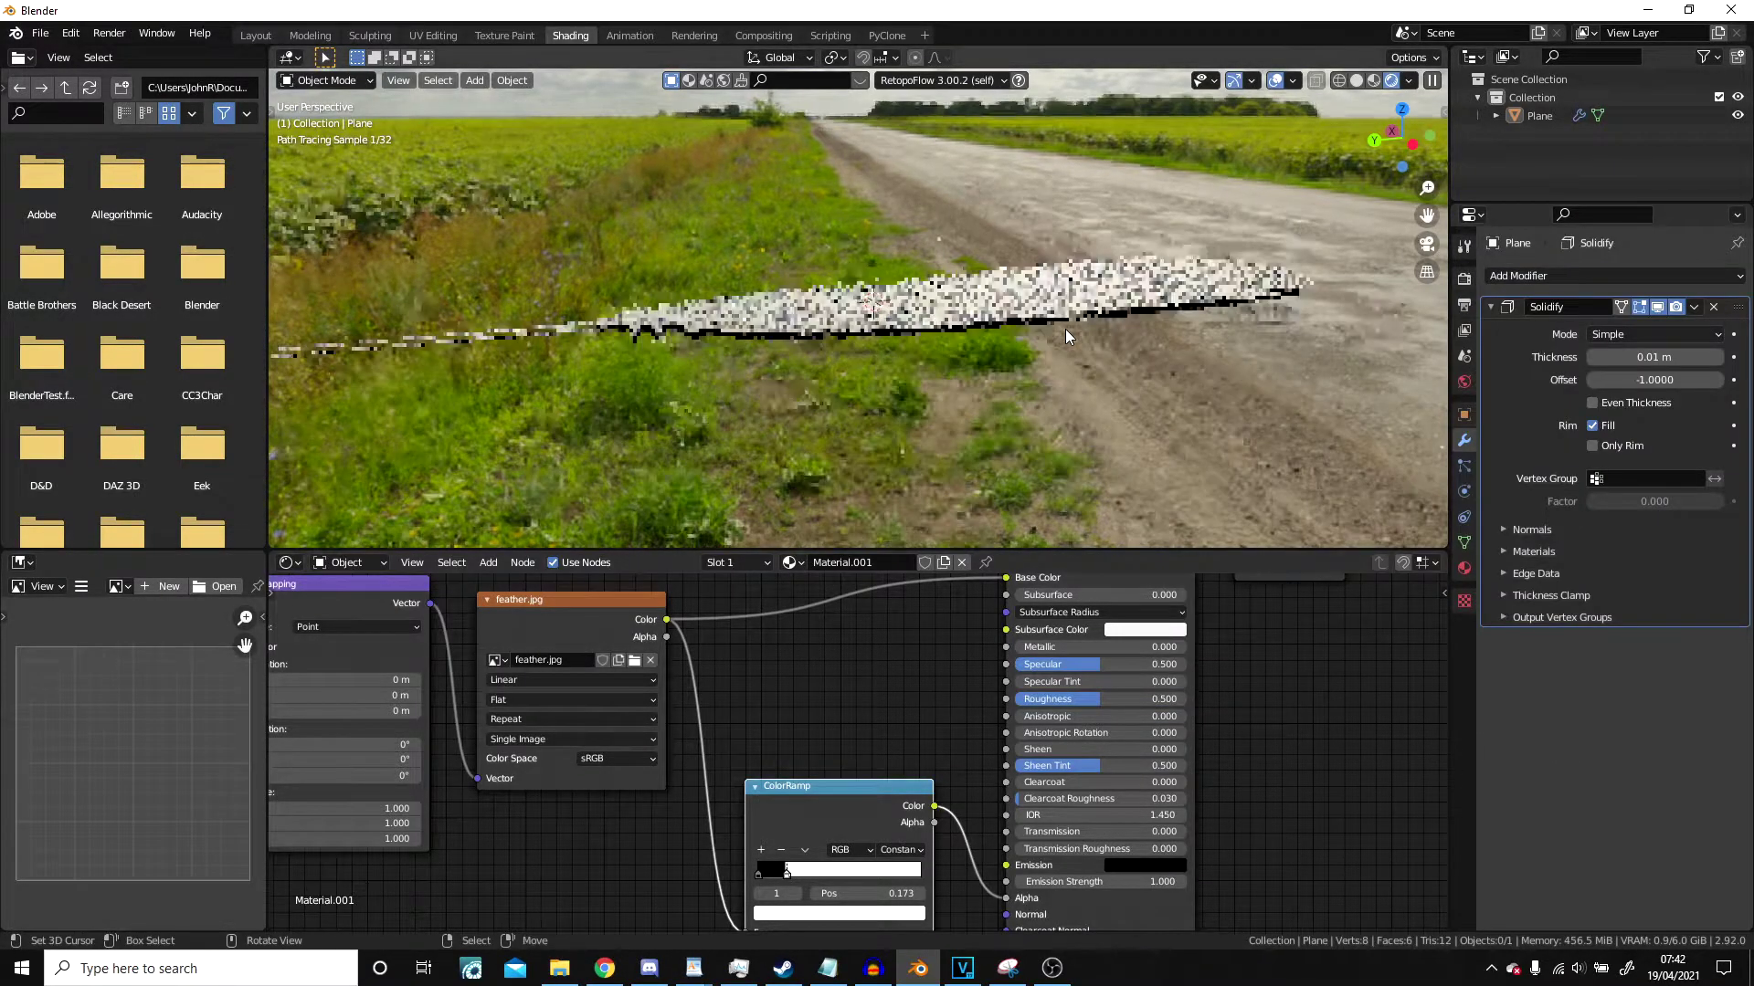
{"action": "middle_click_drag", "start_coordinate": [593, 301], "coordinate": [920, 272]}
{"action": "middle_click_drag", "start_coordinate": [1101, 362], "coordinate": [938, 314]}
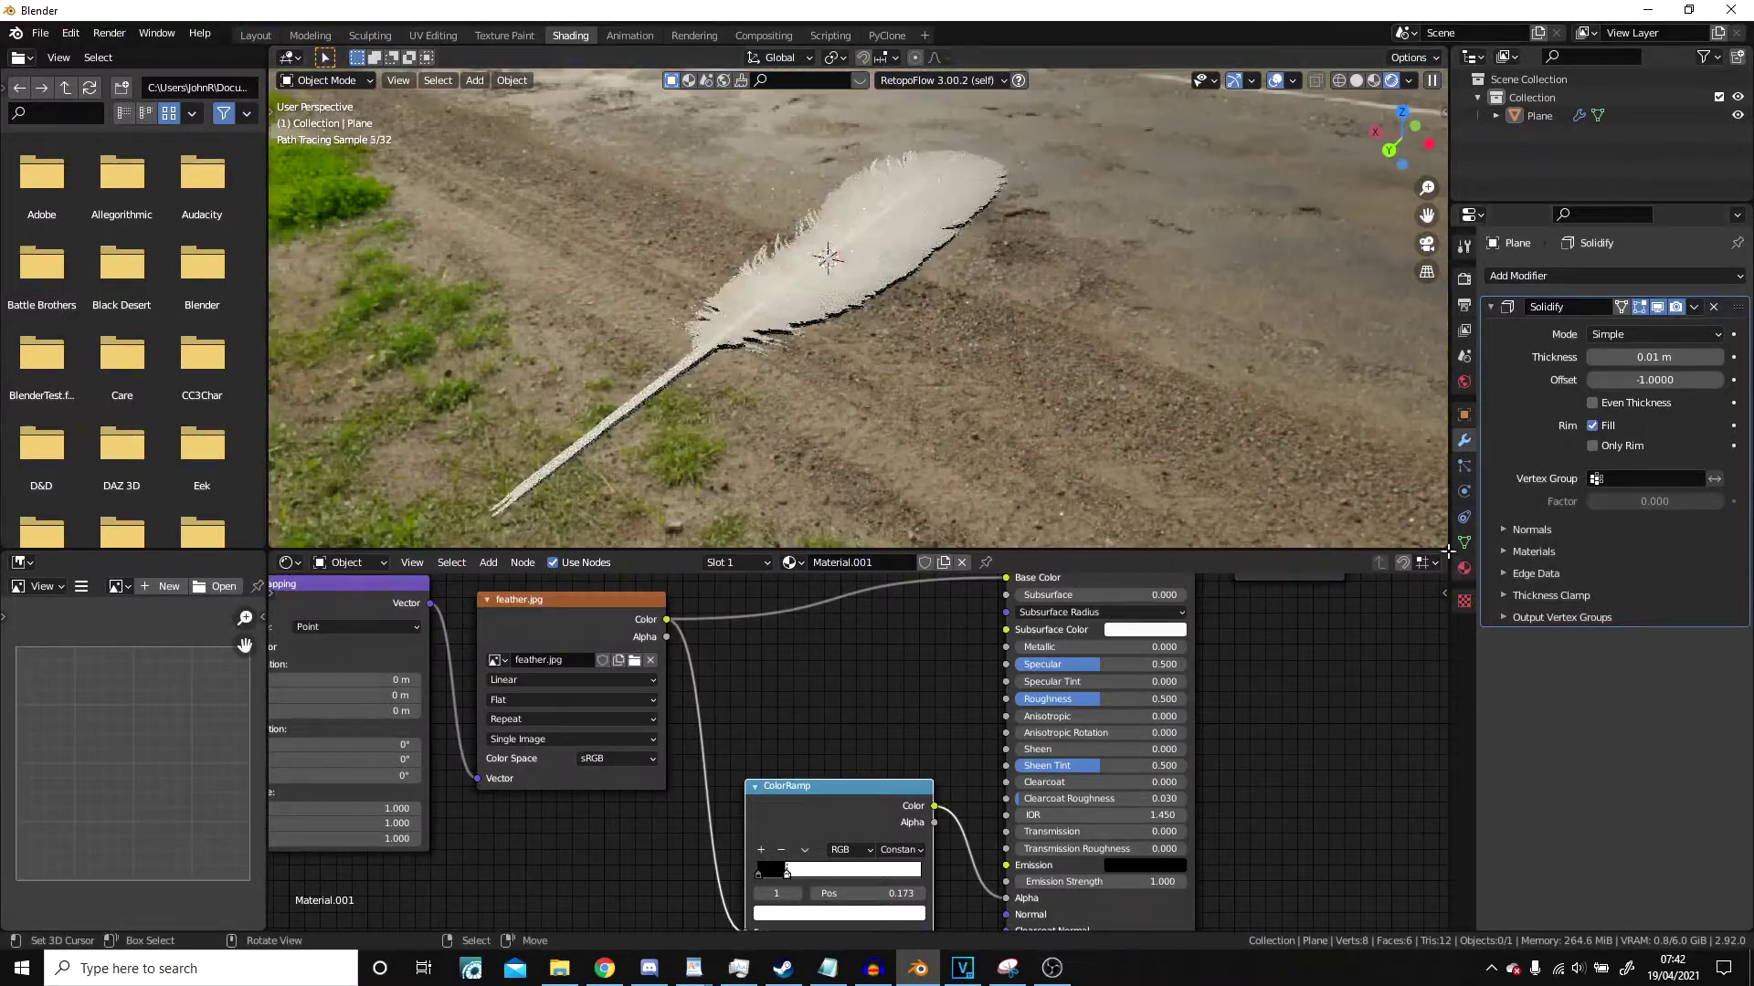
{"action": "left_click", "coordinate": [1513, 576]}
{"action": "left_click", "coordinate": [1513, 576]}
{"action": "middle_click_drag", "start_coordinate": [1010, 391], "coordinate": [1272, 423]}
{"action": "left_click", "coordinate": [1713, 307]}
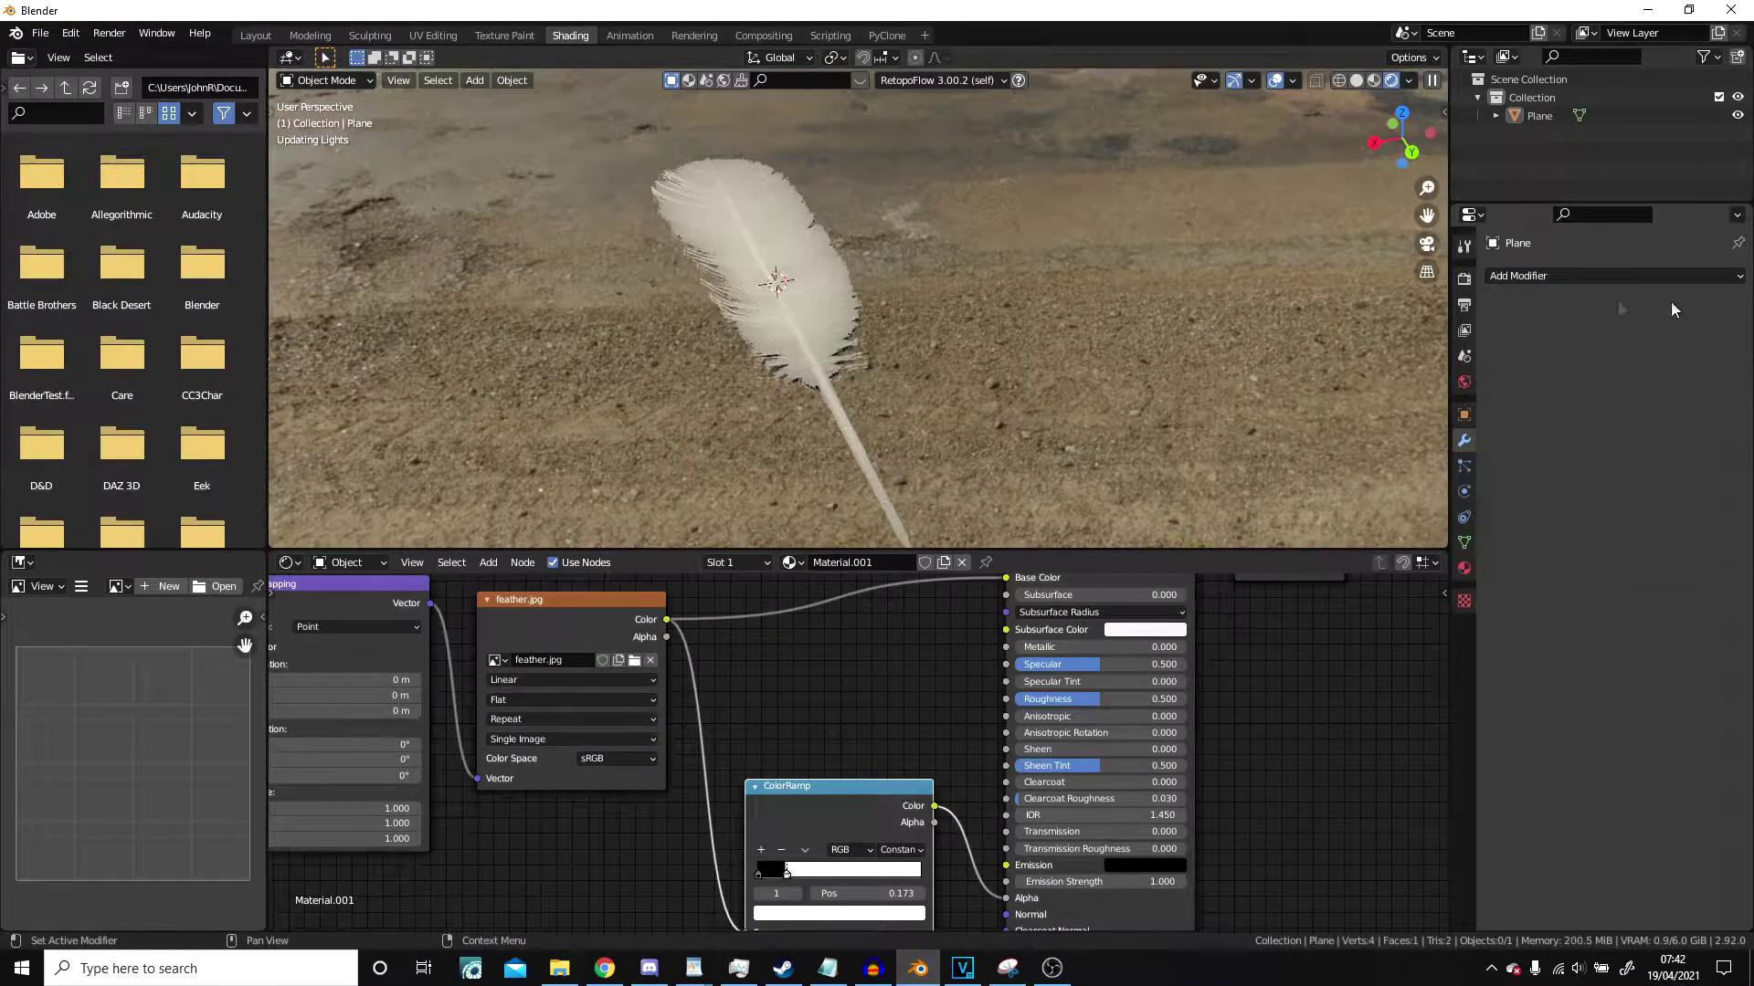
Insert a second ColorRamp node on the link between the feather.jpg Color output and the Base Color input.
{"action": "middle_click_drag", "start_coordinate": [931, 290], "coordinate": [860, 327]}
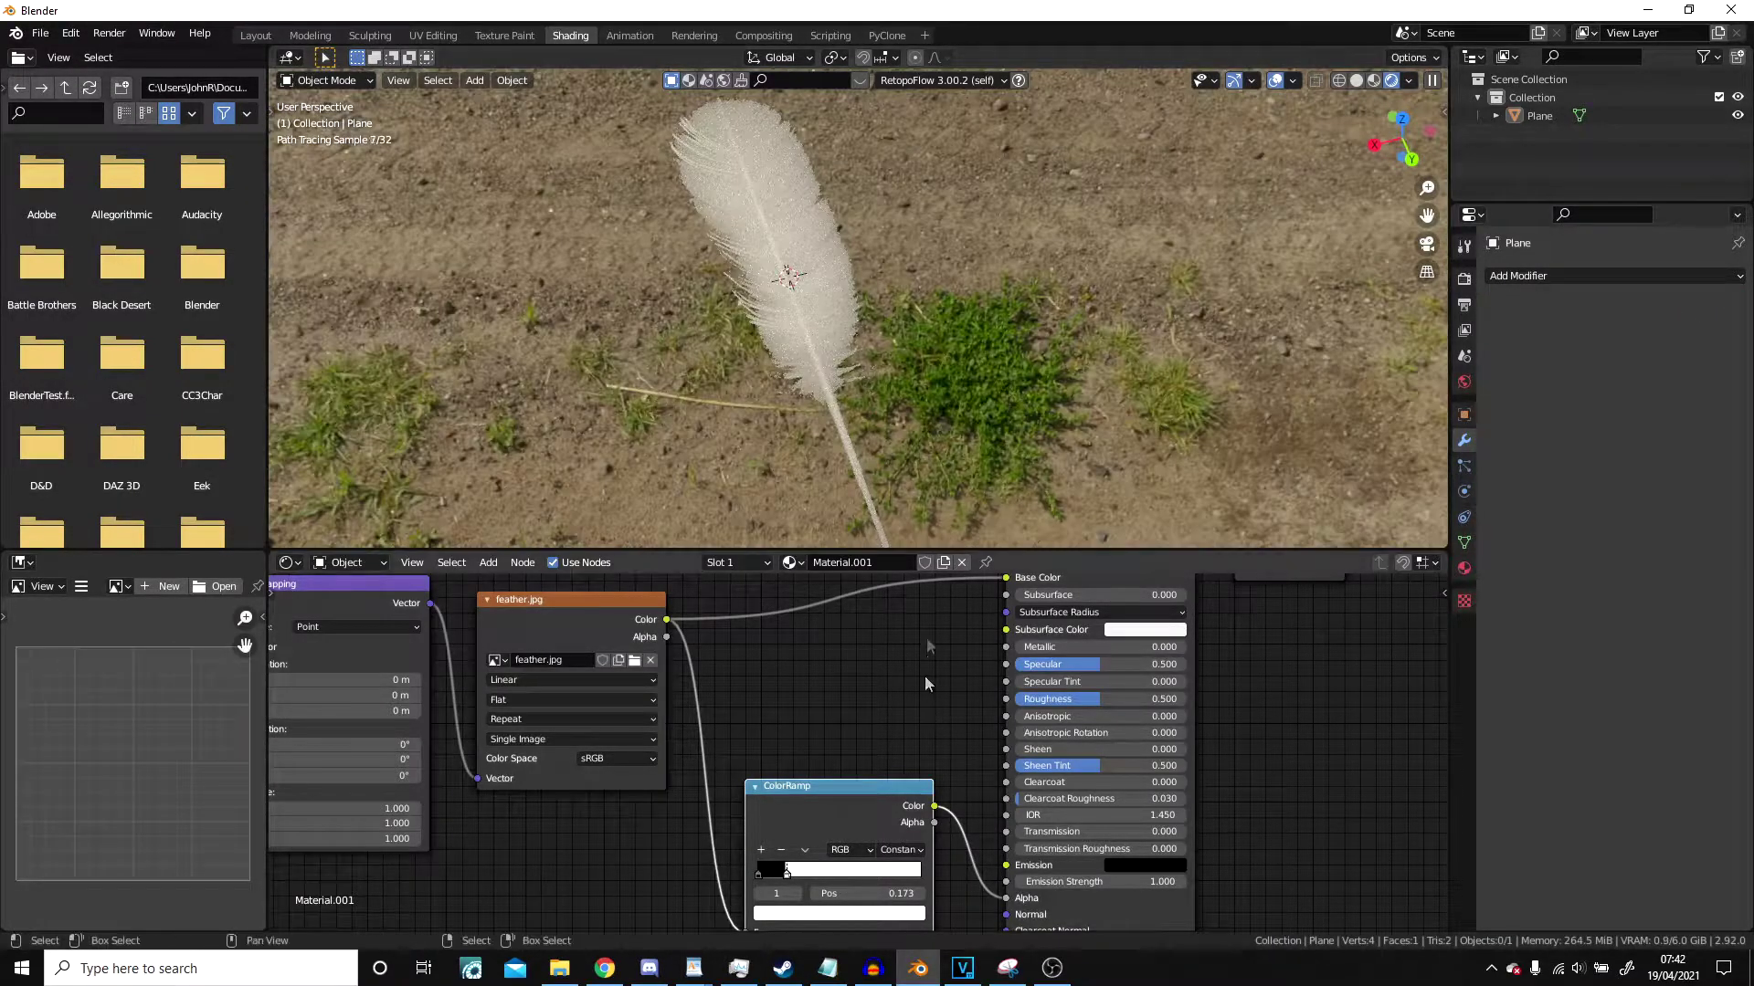
{"action": "middle_click_drag", "start_coordinate": [917, 599], "coordinate": [943, 755]}
{"action": "scroll", "coordinate": [853, 639], "scroll_direction": "up", "scroll_amount": 5}
{"action": "key", "text": "shift+a"}
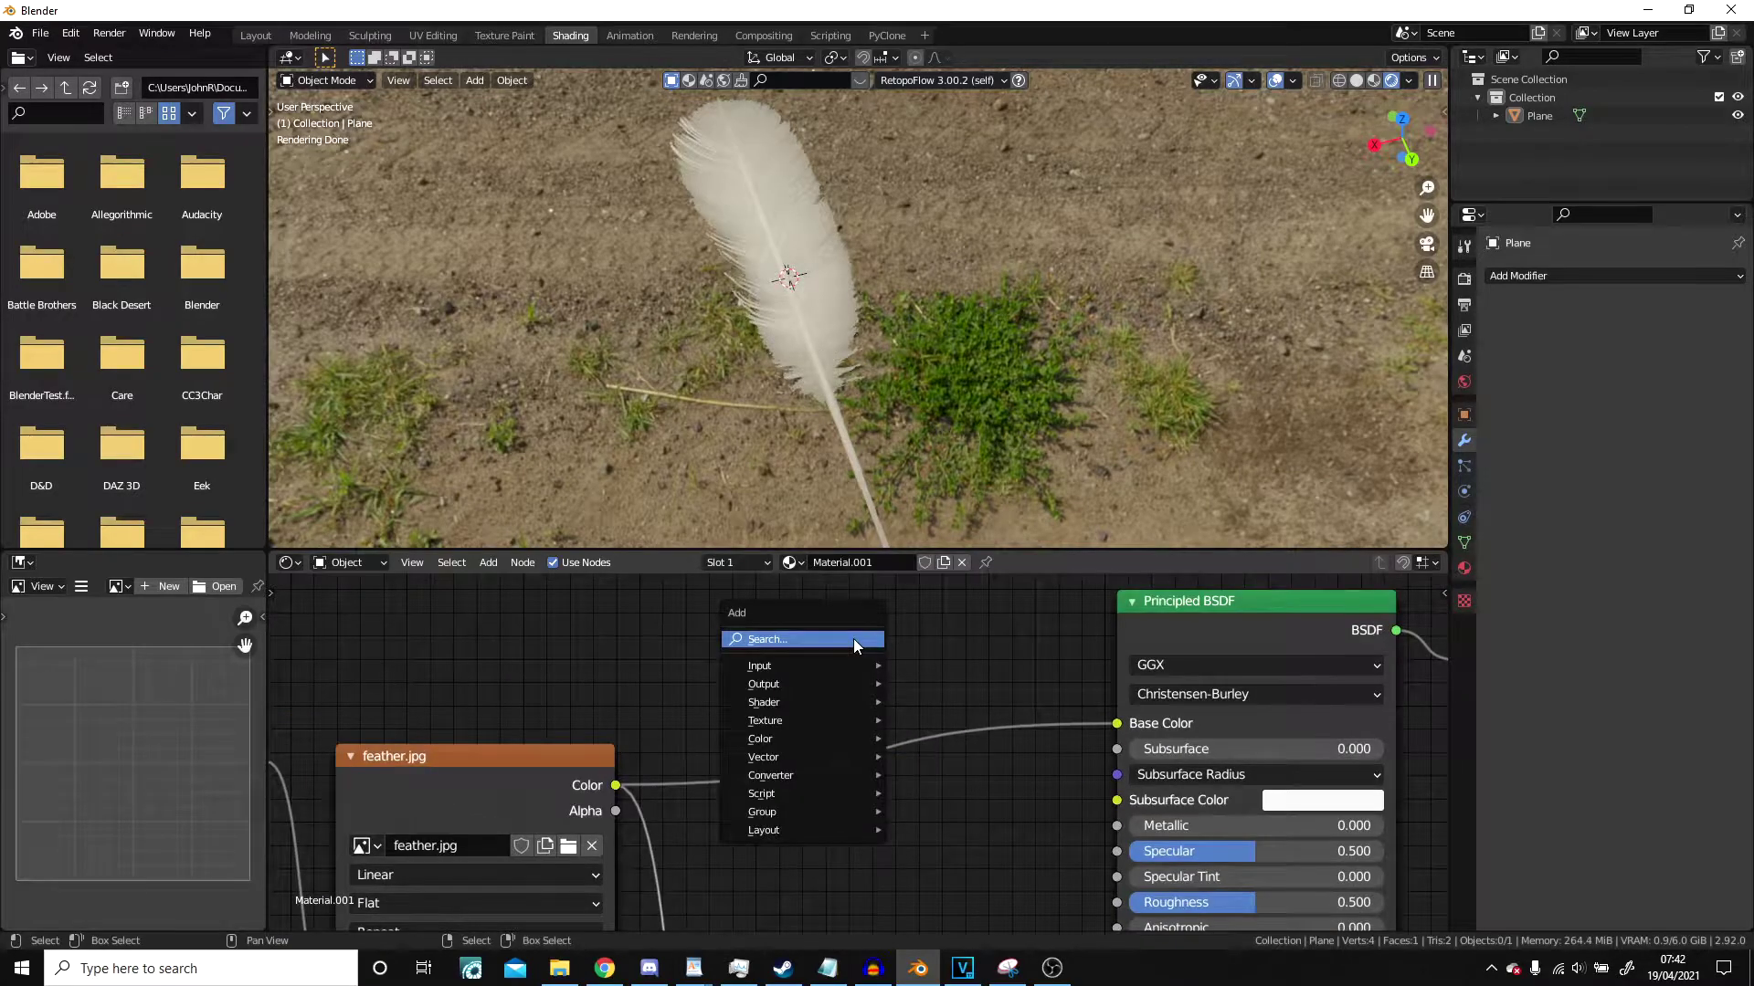
{"action": "left_click", "coordinate": [853, 639]}
{"action": "type", "text": "ram"}
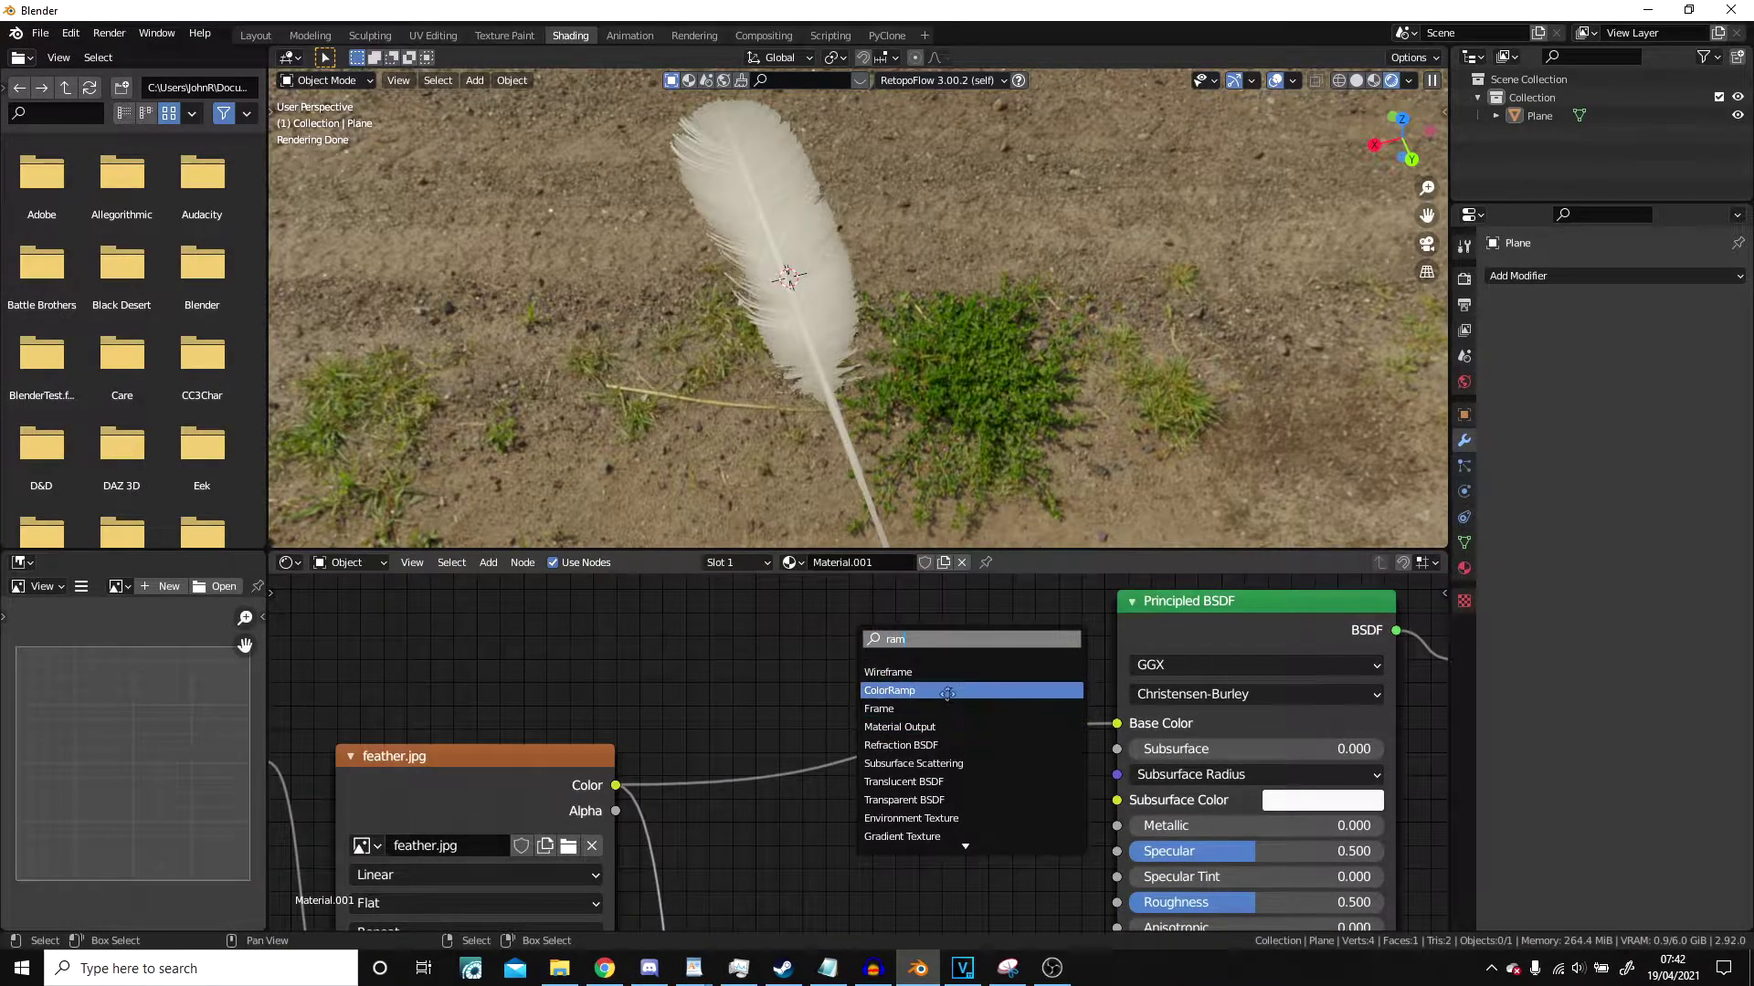
{"action": "left_click", "coordinate": [947, 693]}
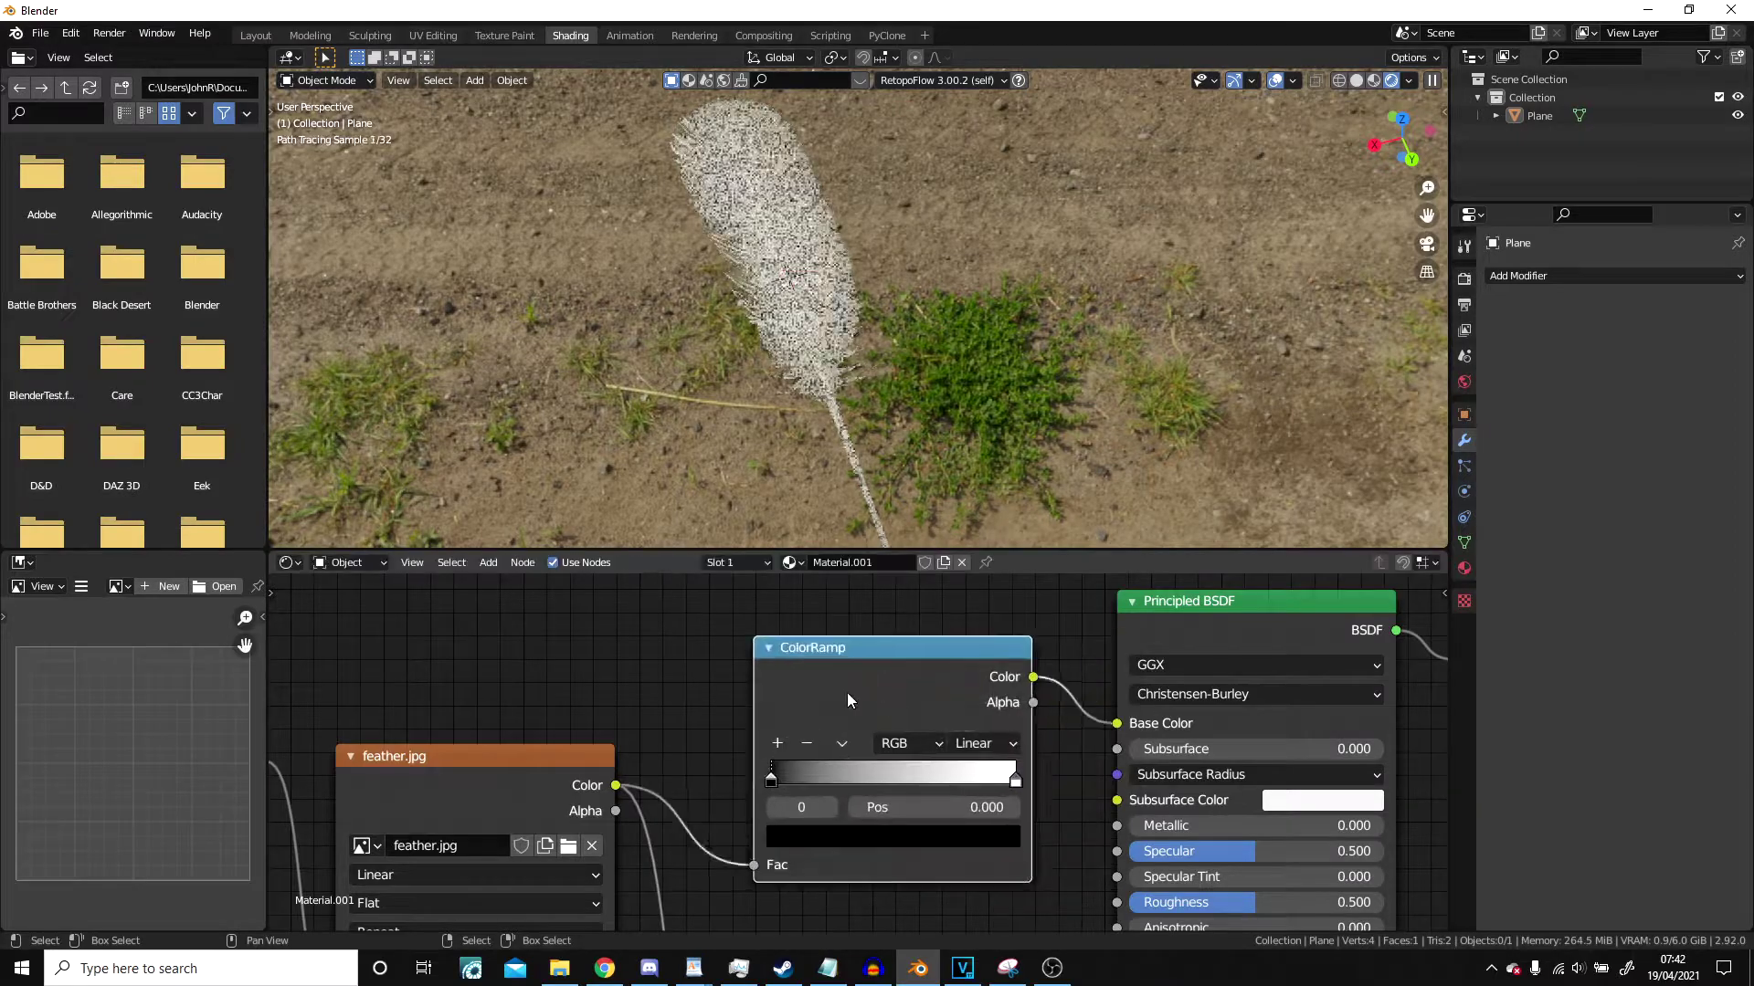
Change the Base Color ramp's black stop to dark reddish brown and move it to position 0.145.
{"action": "scroll", "coordinate": [659, 669], "scroll_direction": "up", "scroll_amount": 4}
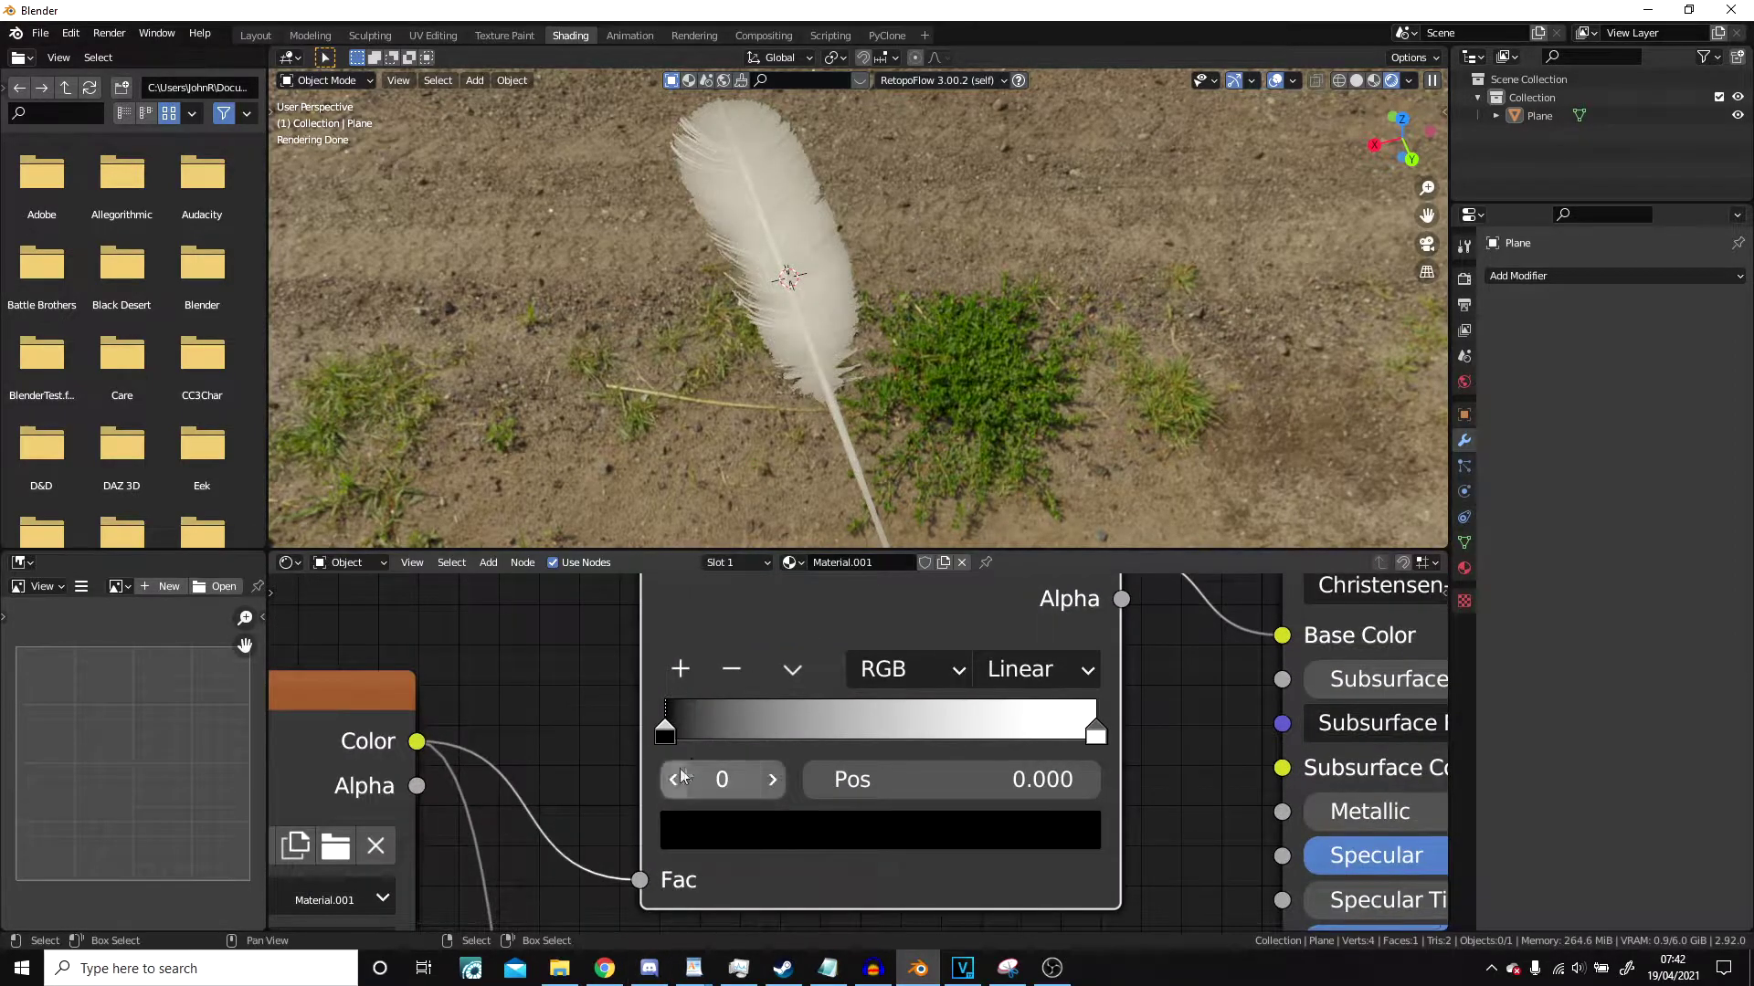
{"action": "left_click", "coordinate": [800, 833]}
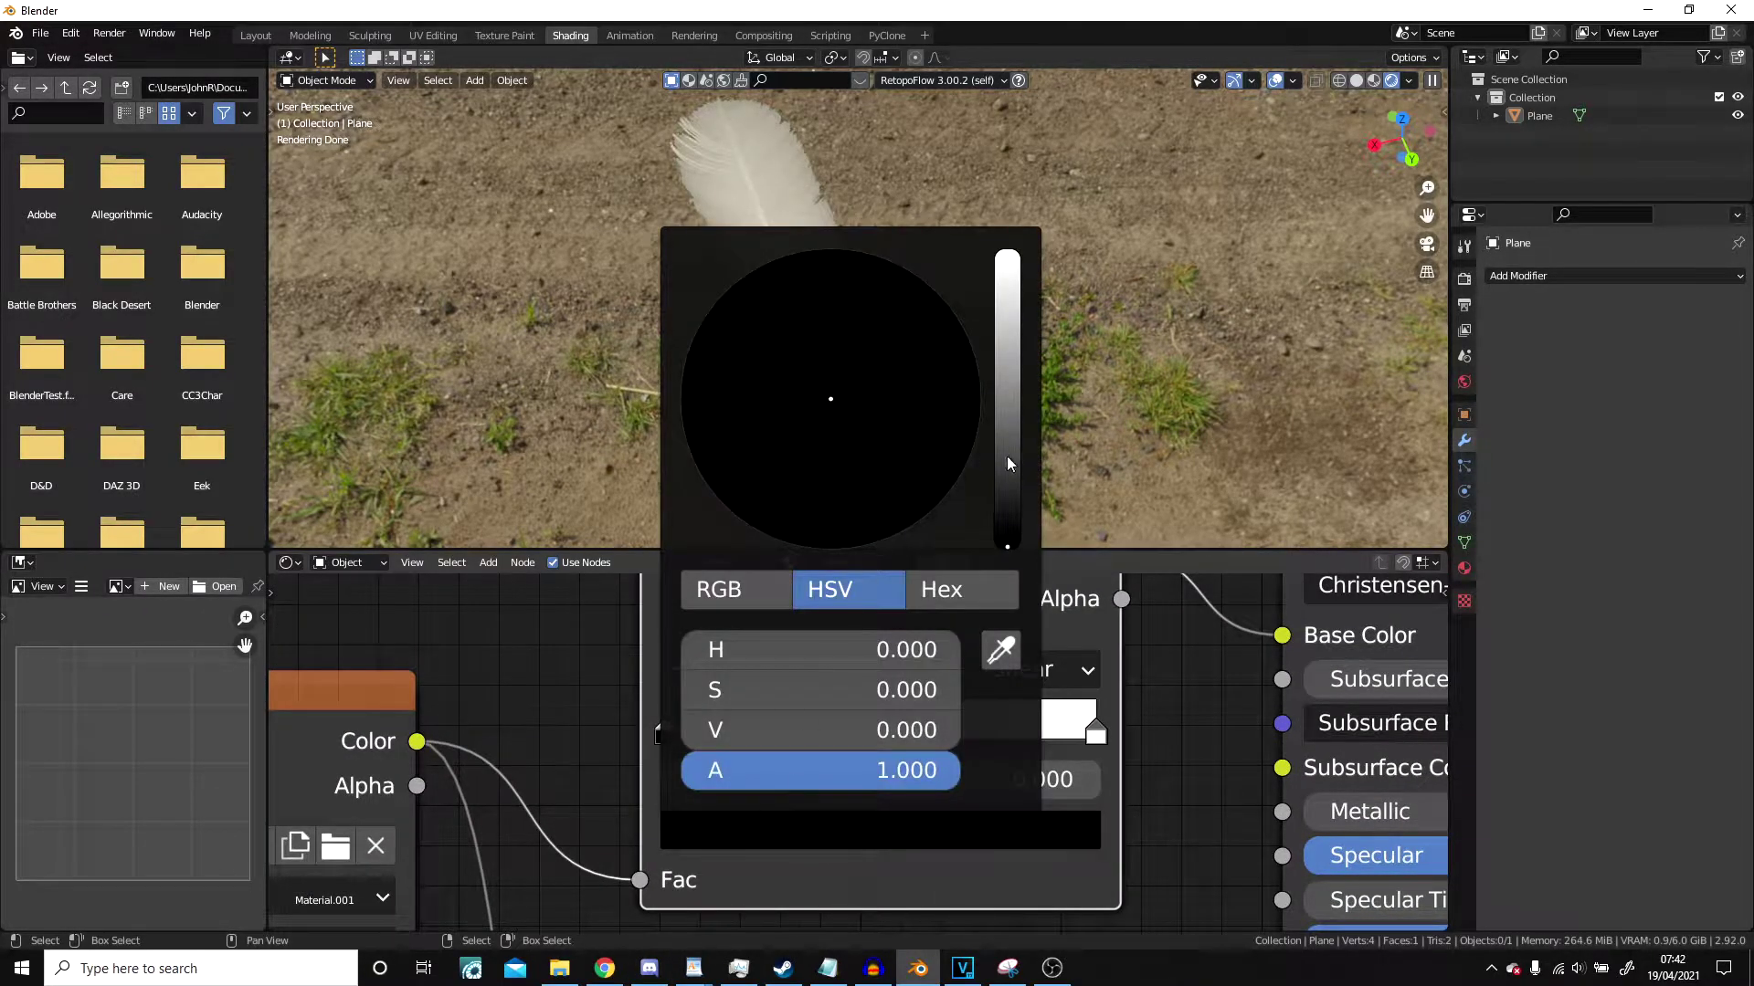
{"action": "left_click_drag", "start_coordinate": [1007, 457], "coordinate": [914, 476]}
{"action": "left_click_drag", "start_coordinate": [813, 500], "coordinate": [805, 536]}
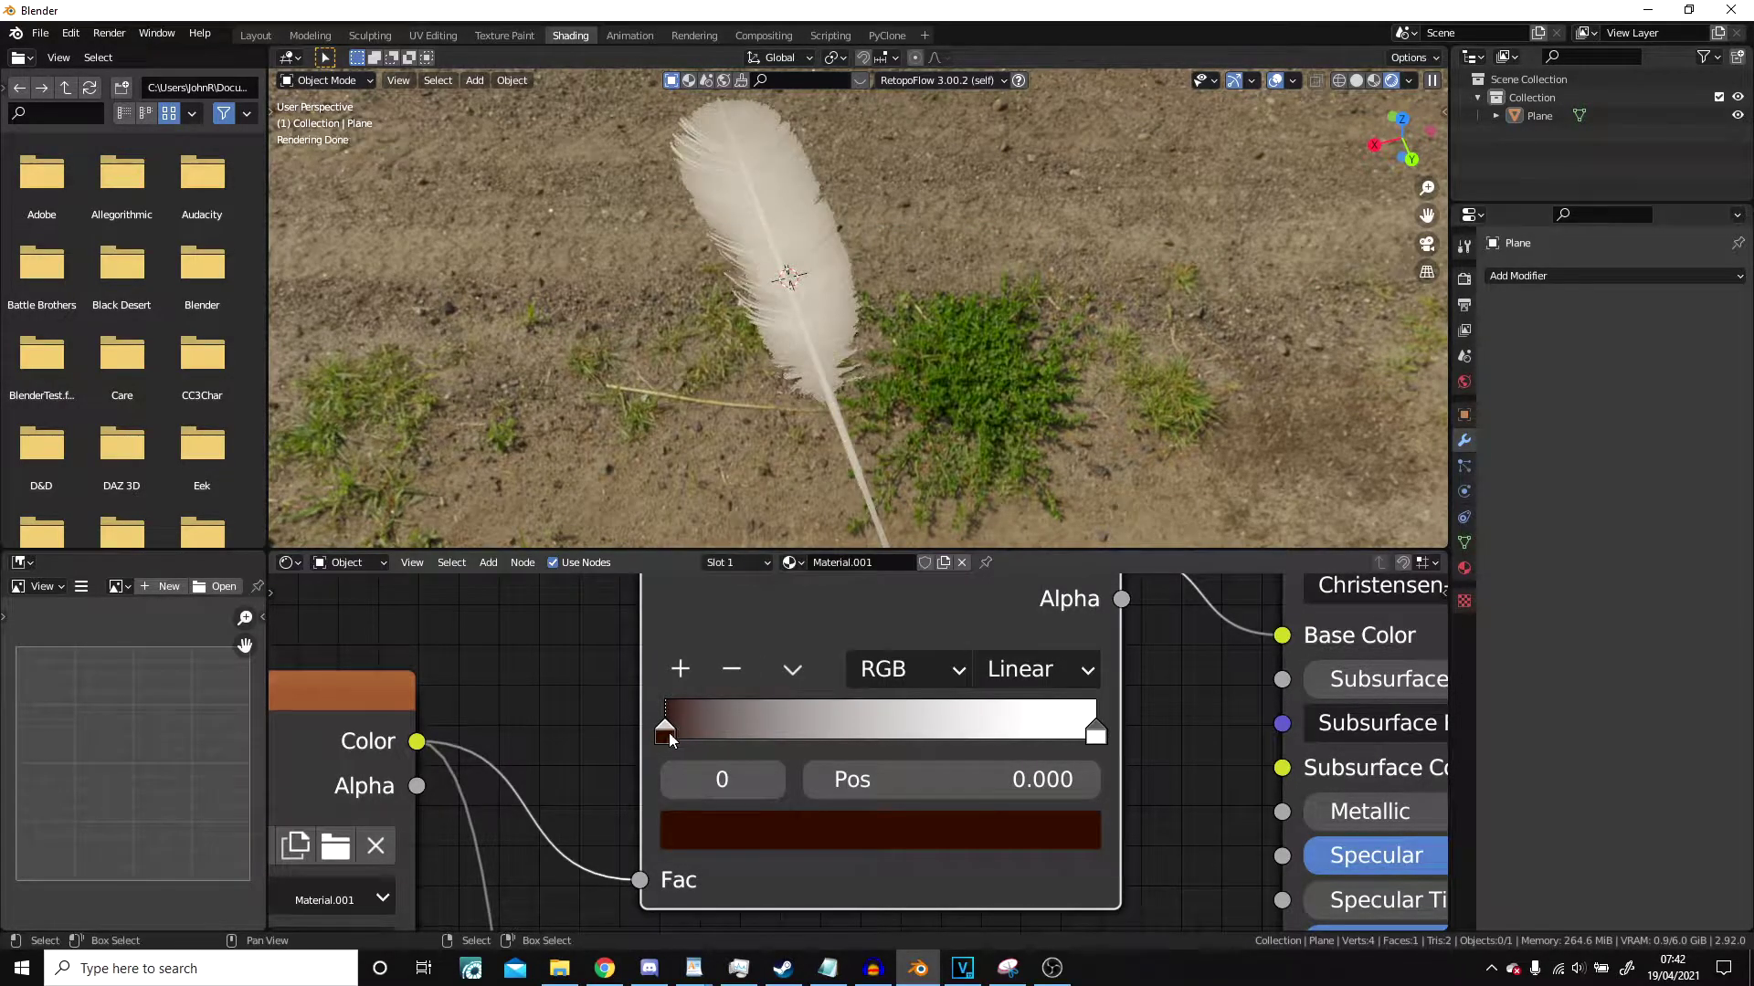
{"action": "left_click_drag", "start_coordinate": [666, 733], "coordinate": [727, 736]}
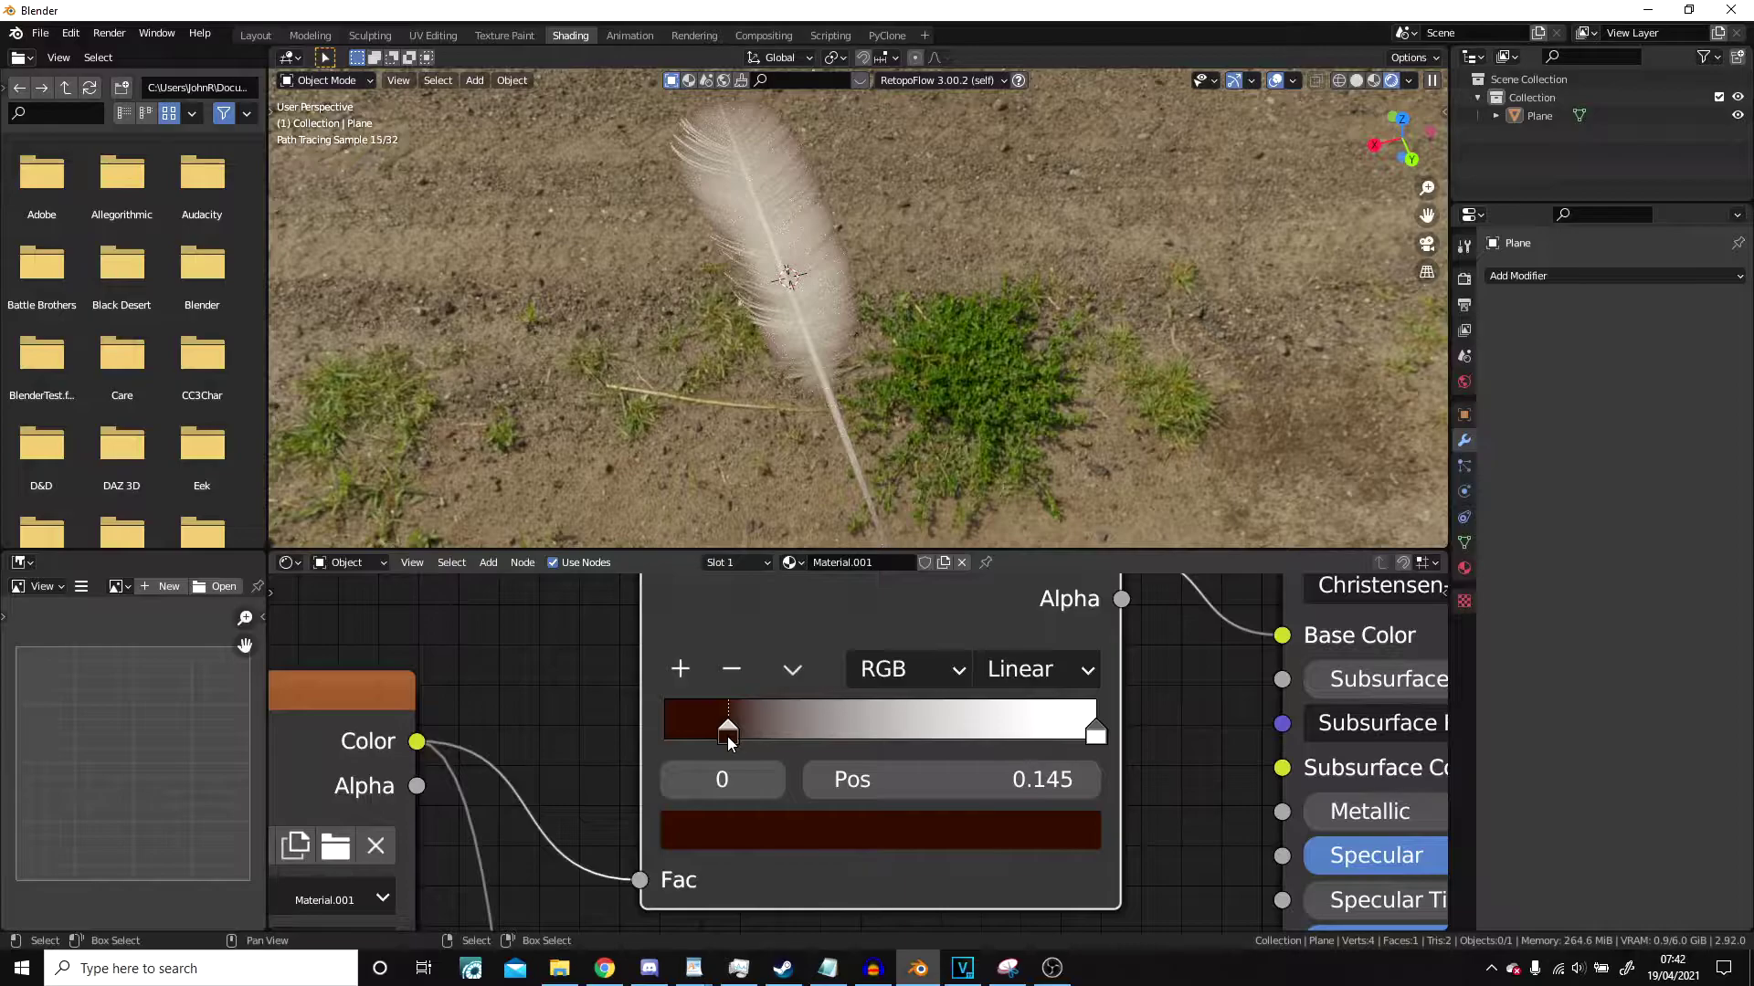
{"action": "scroll", "coordinate": [789, 320], "scroll_direction": "up", "scroll_amount": 5}
{"action": "scroll", "coordinate": [934, 305], "scroll_direction": "down", "scroll_amount": 2}
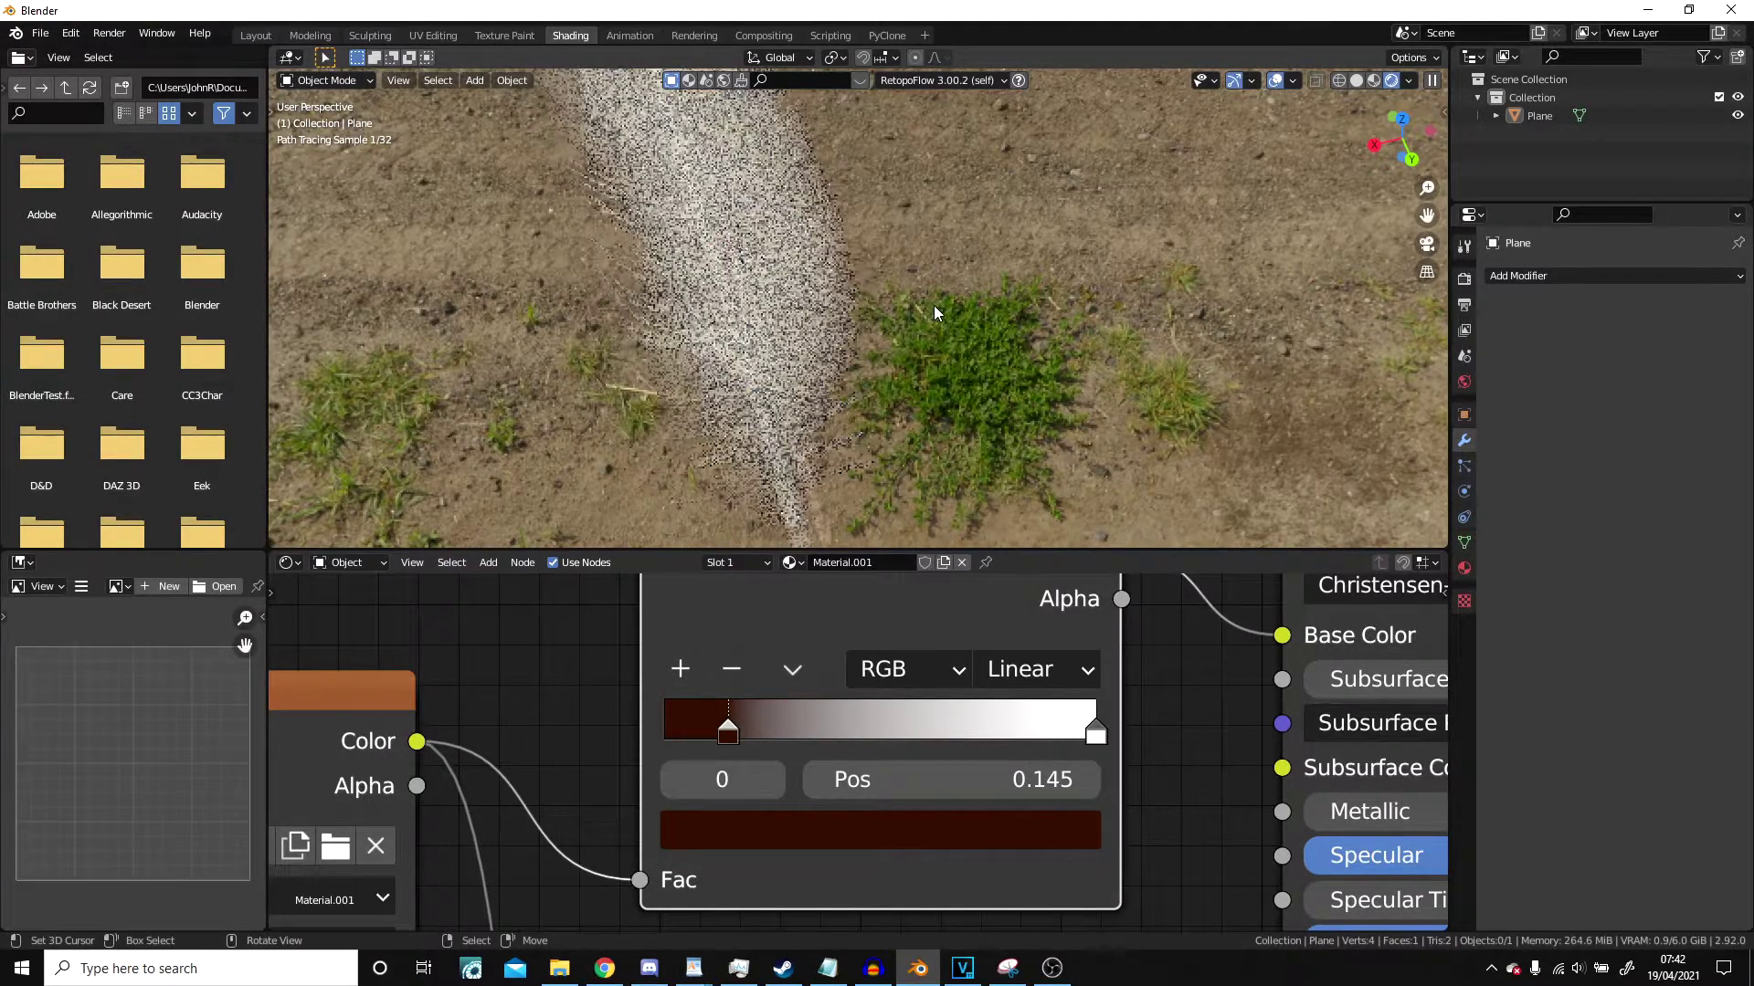
{"action": "left_click", "coordinate": [1096, 731]}
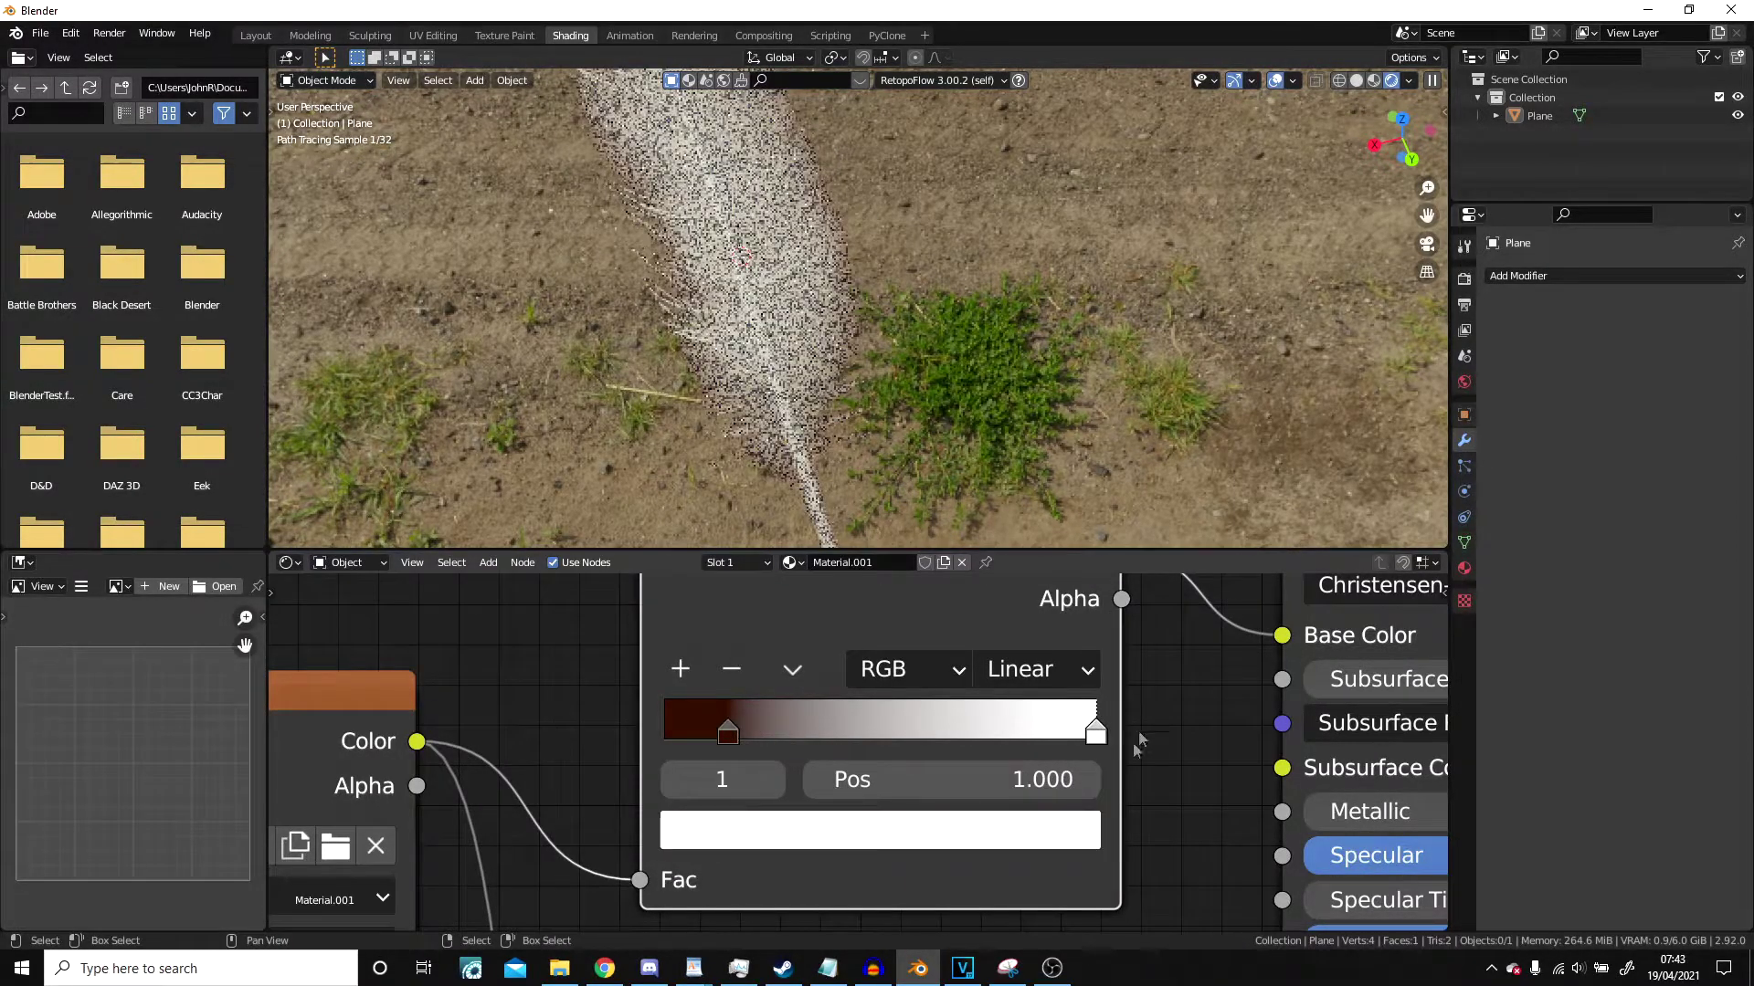
{"action": "left_click", "coordinate": [975, 842]}
{"action": "left_click", "coordinate": [828, 407]}
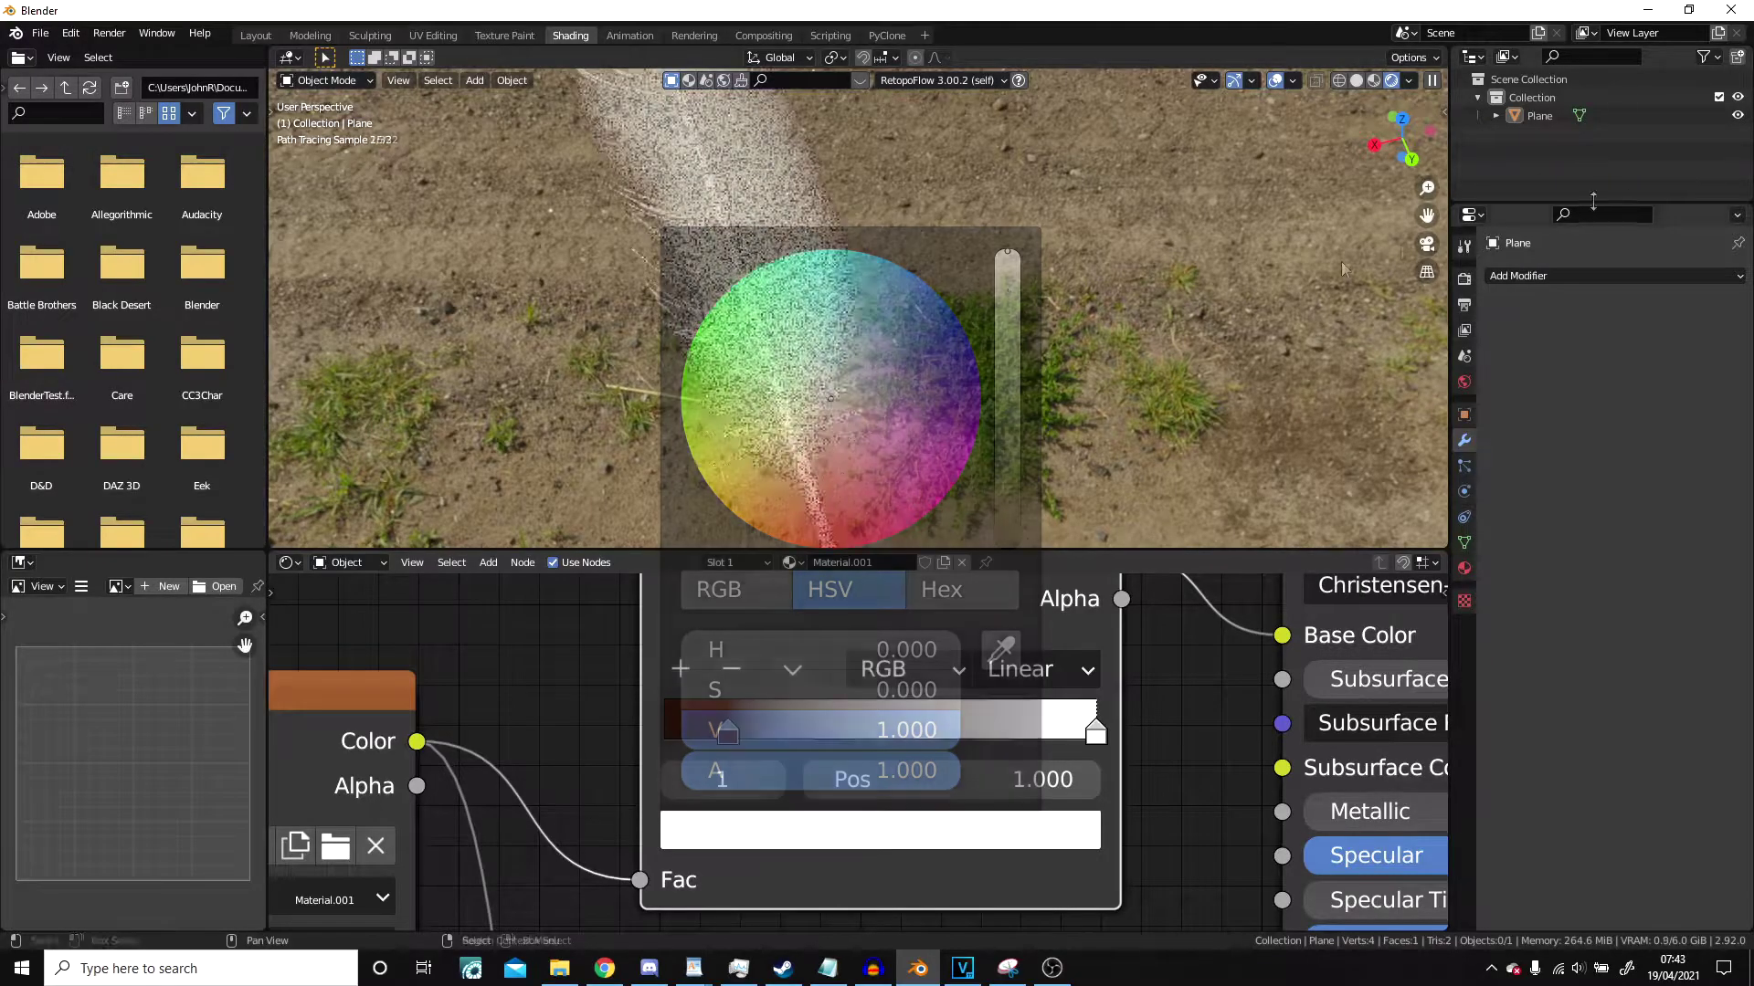
Add a stop at position 0.573 on the Base Color ramp and colour it pale yellowish beige.
{"action": "left_click", "coordinate": [677, 680]}
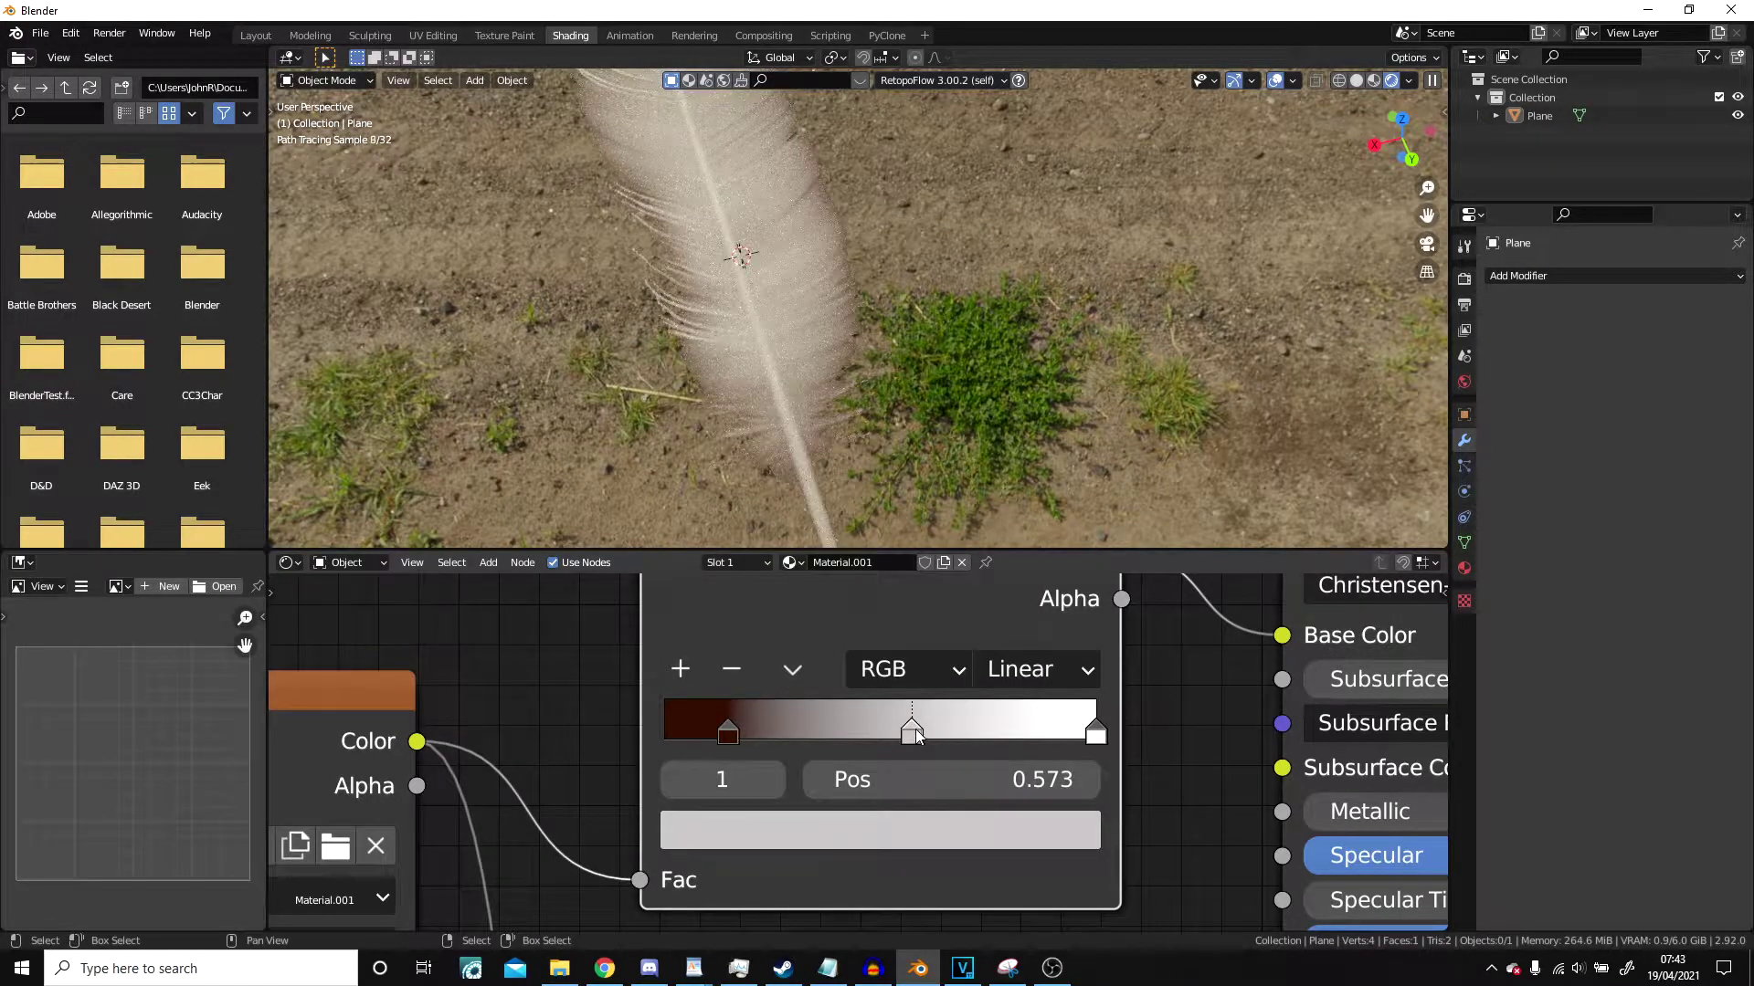
{"action": "left_click", "coordinate": [924, 835]}
{"action": "left_click_drag", "start_coordinate": [798, 425], "coordinate": [809, 419]}
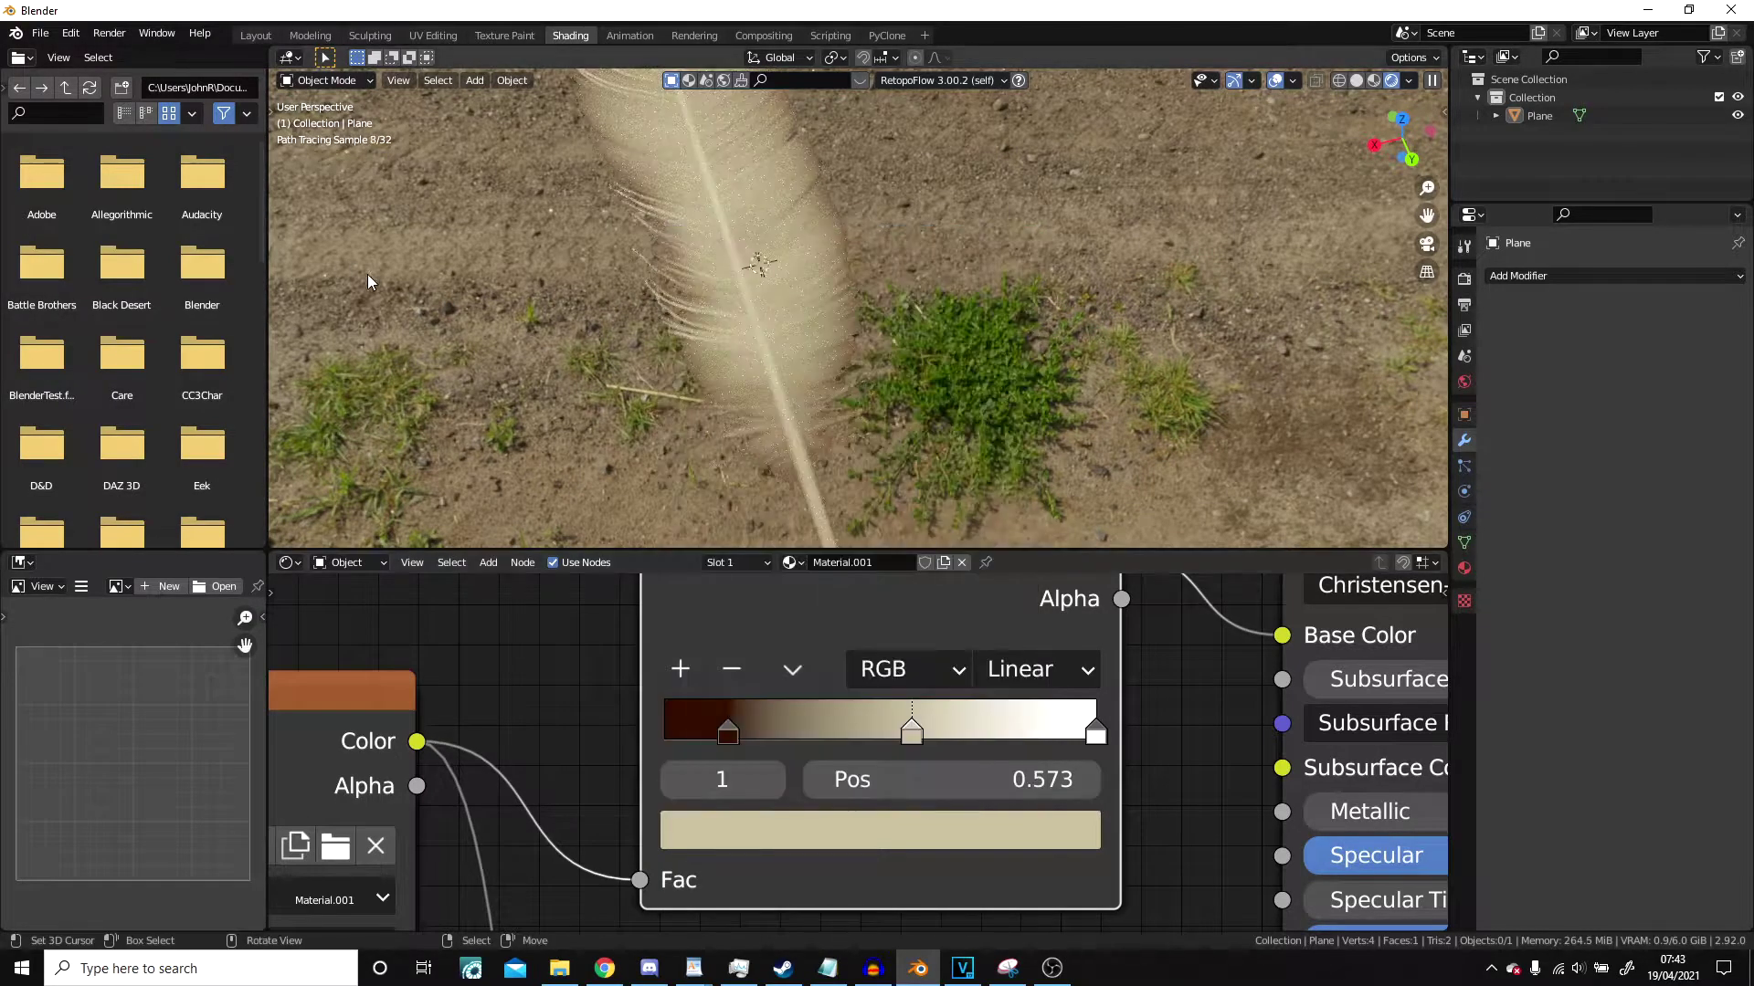
{"action": "middle_click_drag", "start_coordinate": [367, 274], "coordinate": [920, 287]}
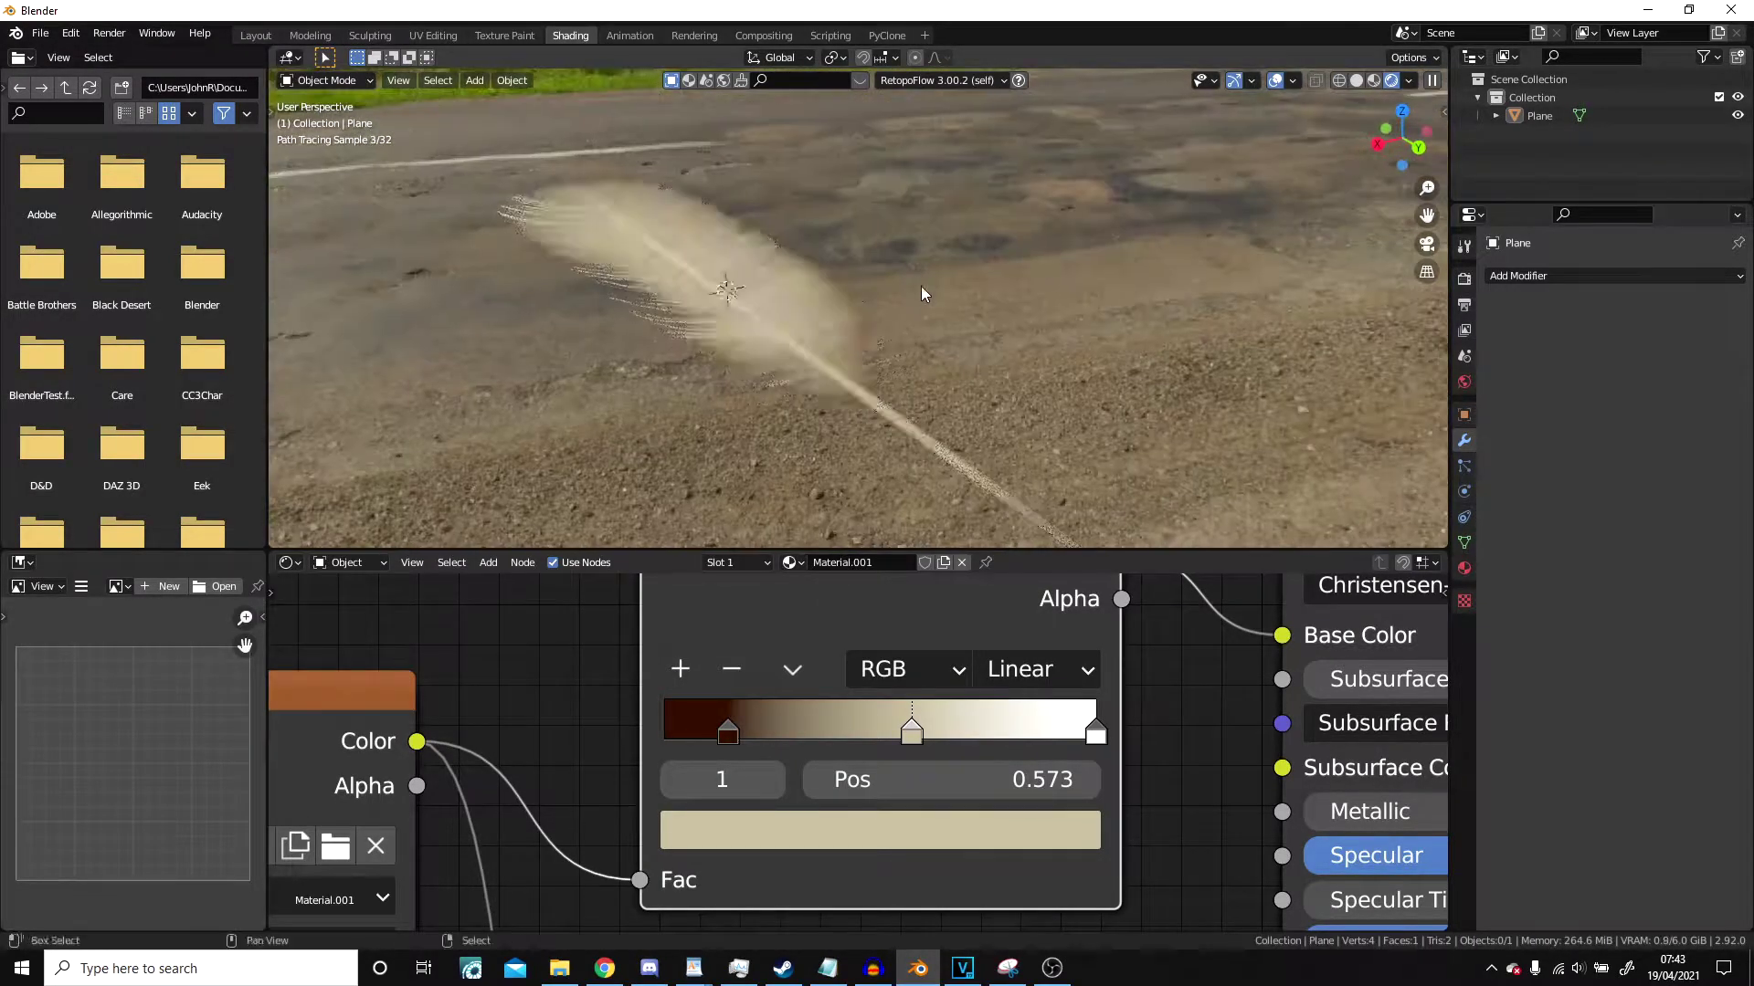
Add another Base Color ramp stop, move it to 0.786, and colour it reddish brown with HSV 0.041, 0.825, 0.287.
{"action": "left_click", "coordinate": [681, 669]}
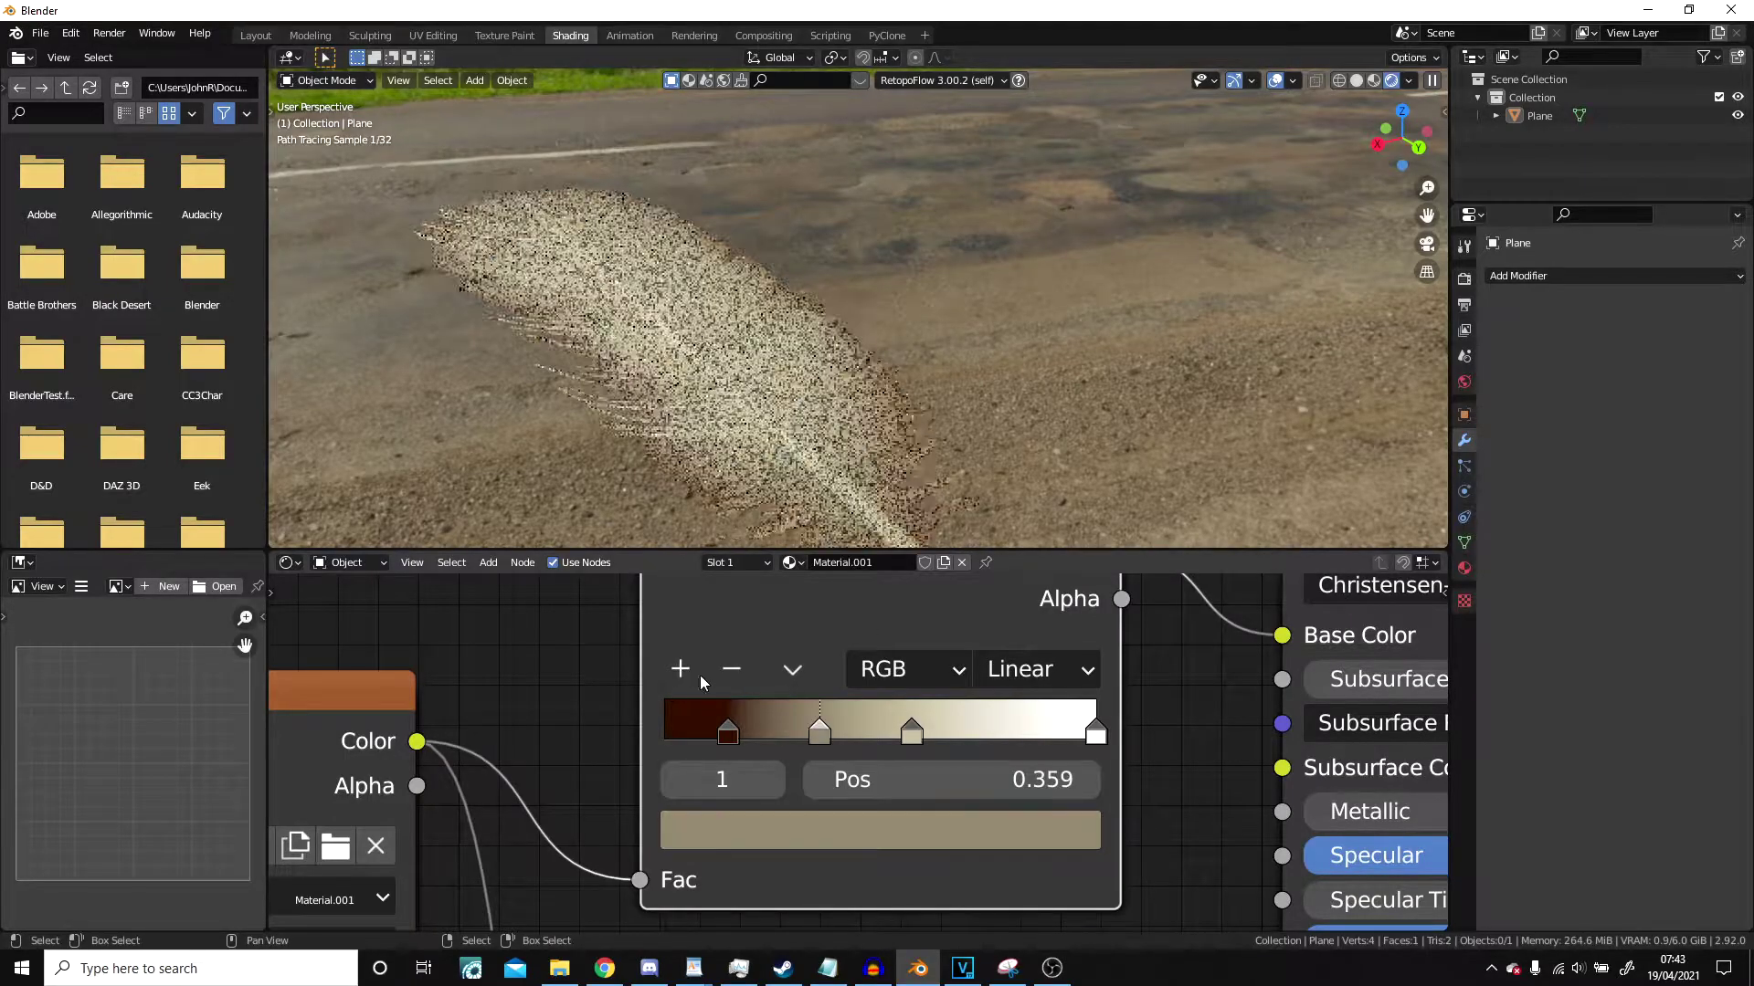
{"action": "left_click_drag", "start_coordinate": [819, 734], "coordinate": [1006, 737]}
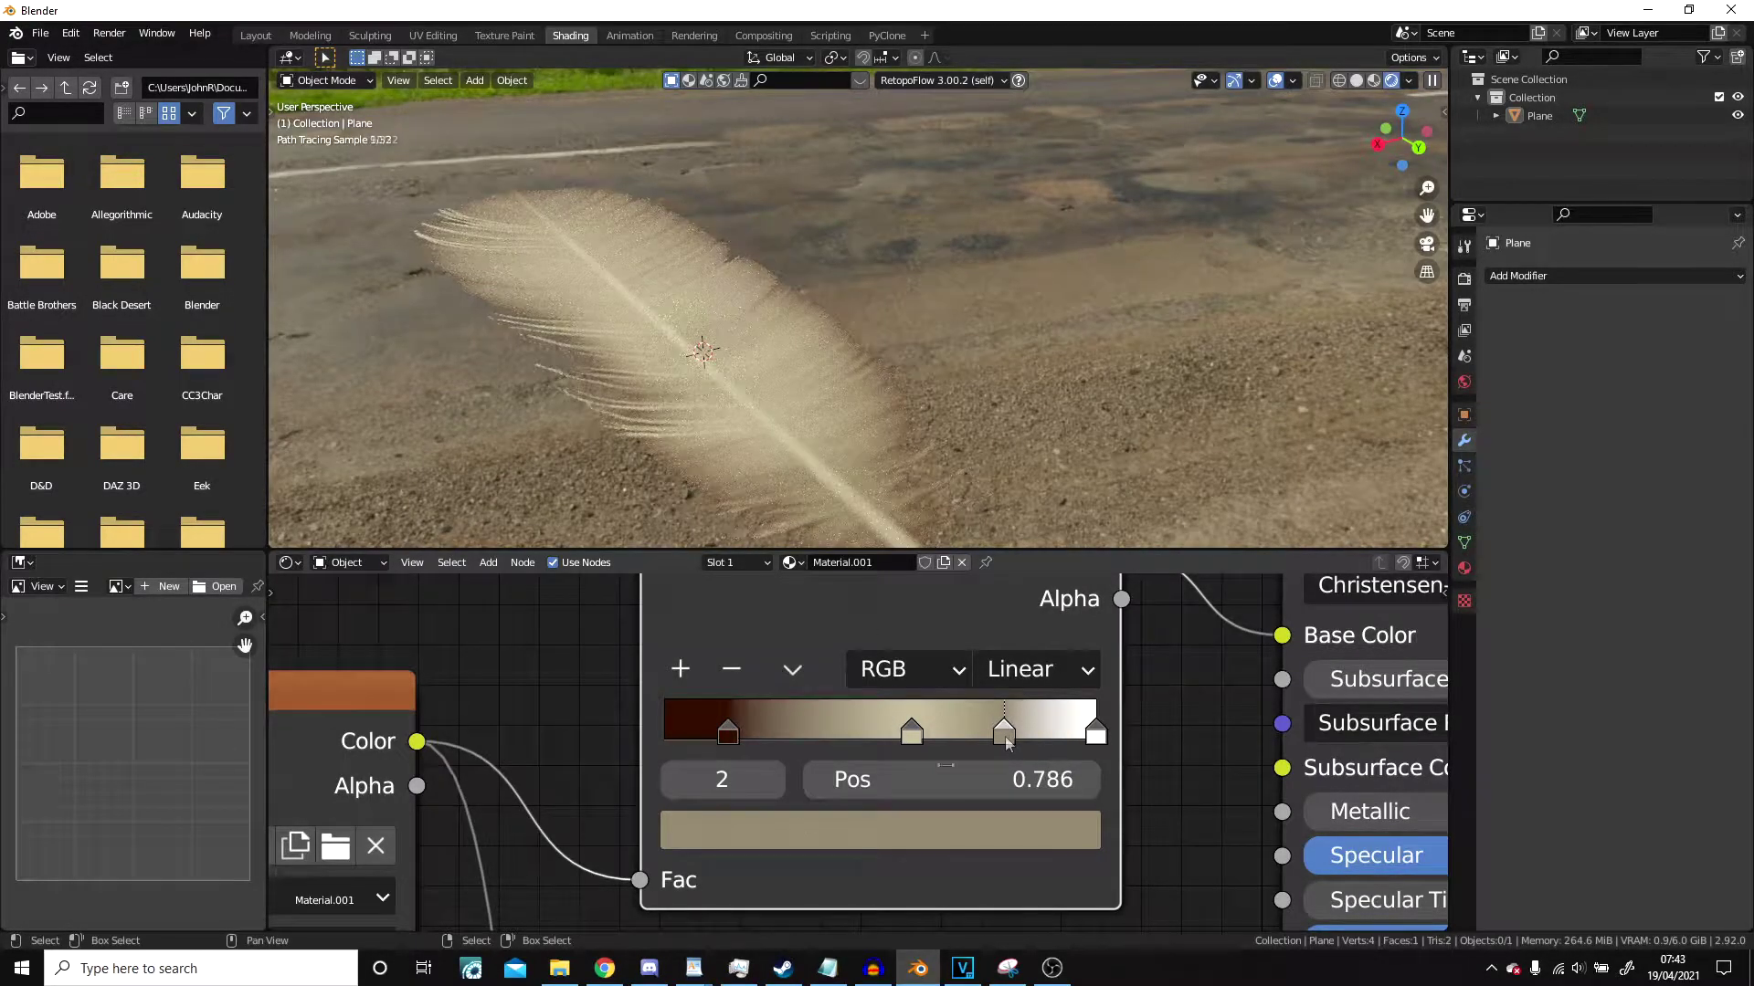
{"action": "left_click", "coordinate": [787, 831]}
{"action": "left_click_drag", "start_coordinate": [810, 405], "coordinate": [800, 477]}
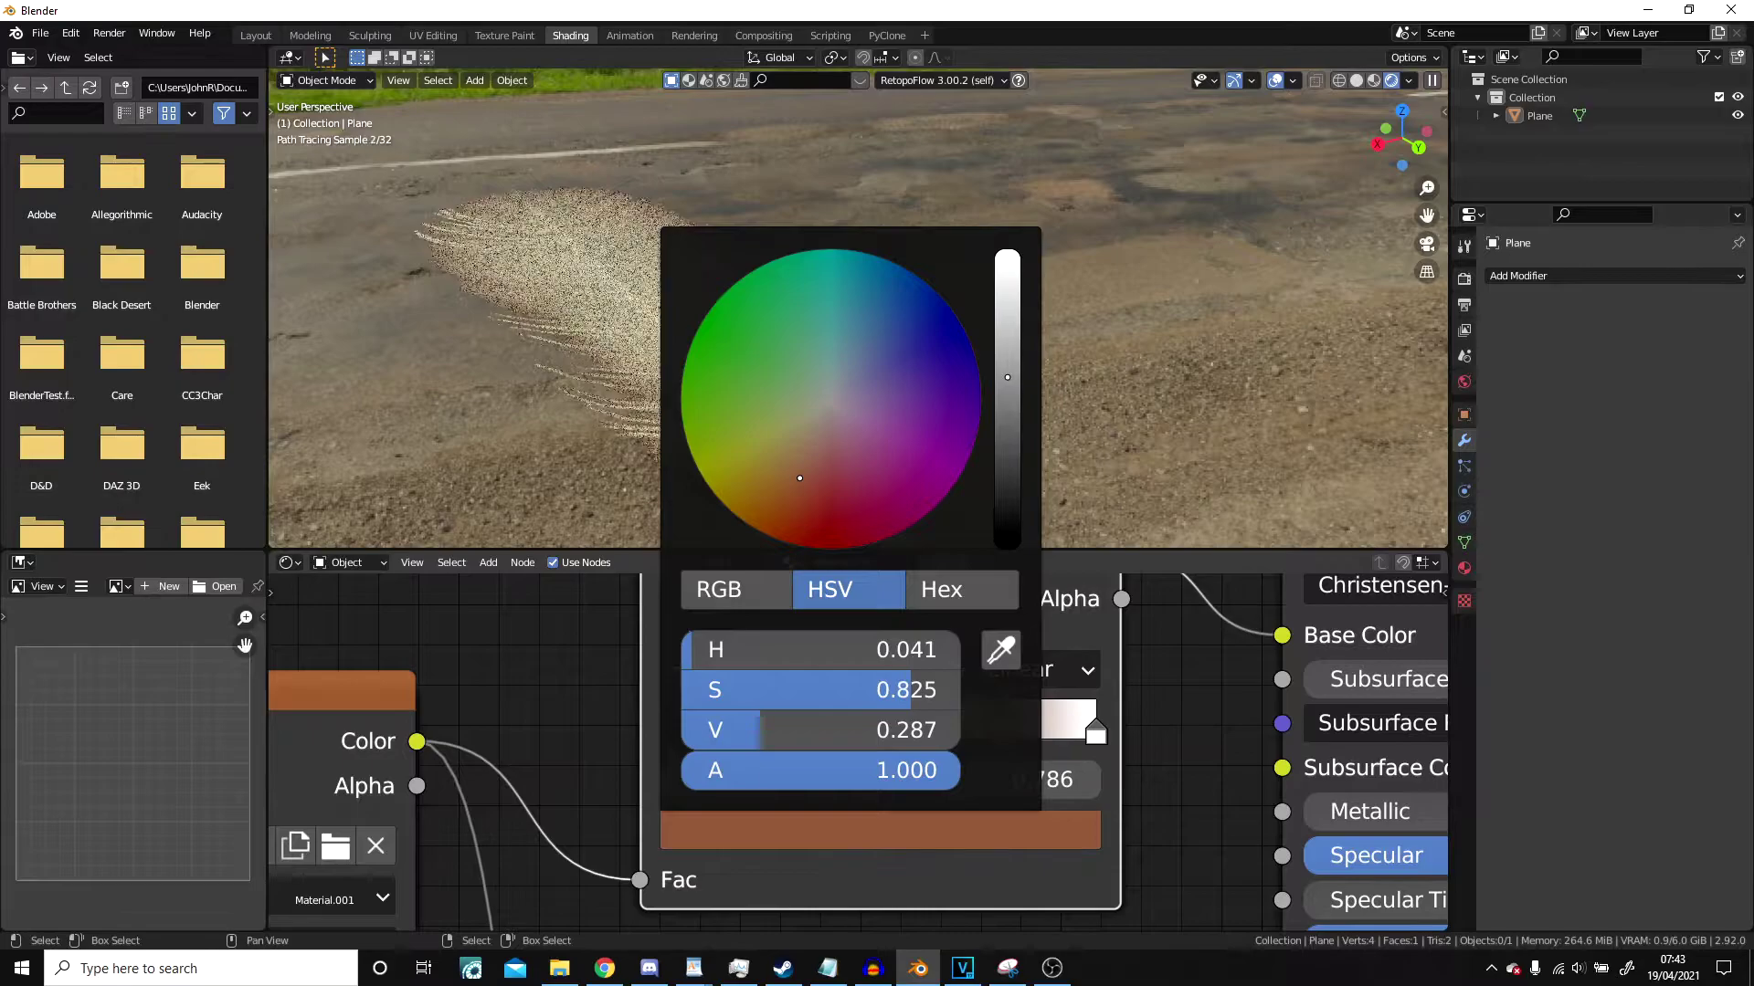
{"action": "scroll", "coordinate": [984, 332], "scroll_direction": "down", "scroll_amount": 2}
{"action": "middle_click_drag", "start_coordinate": [983, 332], "coordinate": [935, 405]}
{"action": "scroll", "coordinate": [935, 405], "scroll_direction": "down", "scroll_amount": 1}
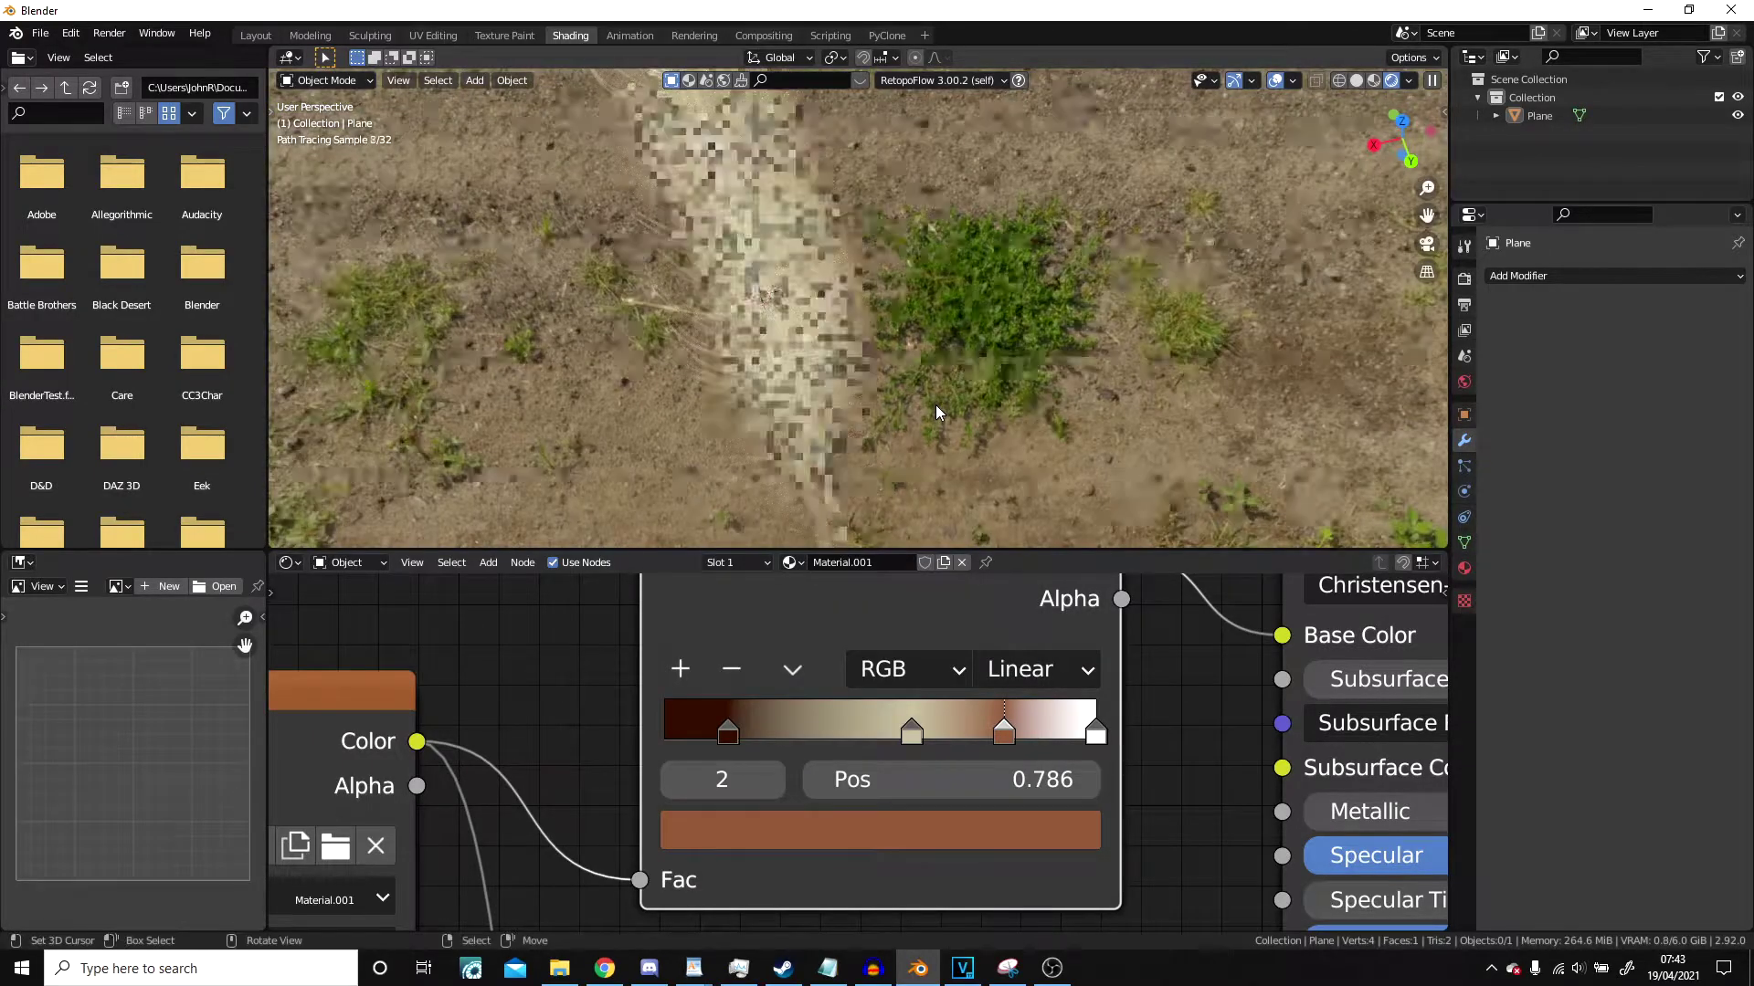
Add another Base Color ramp stop, move it to position 0.893, and colour it orange-brown.
{"action": "left_click", "coordinate": [681, 669]}
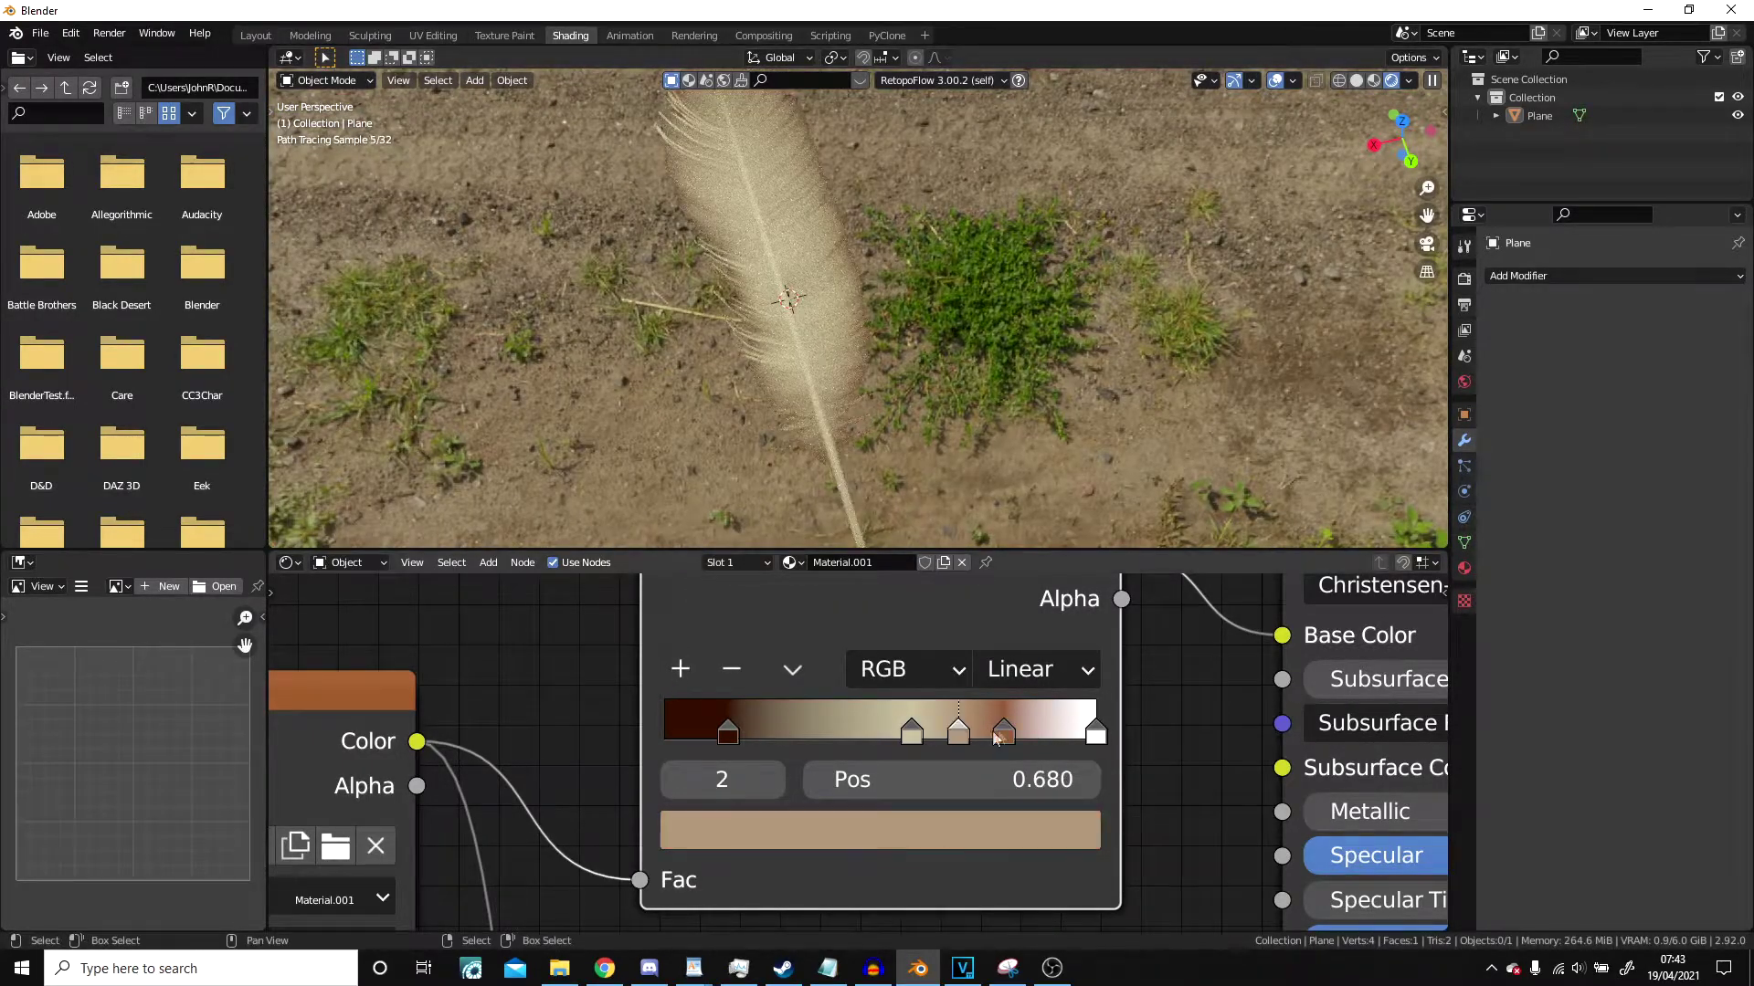
{"action": "left_click_drag", "start_coordinate": [962, 734], "coordinate": [1057, 743]}
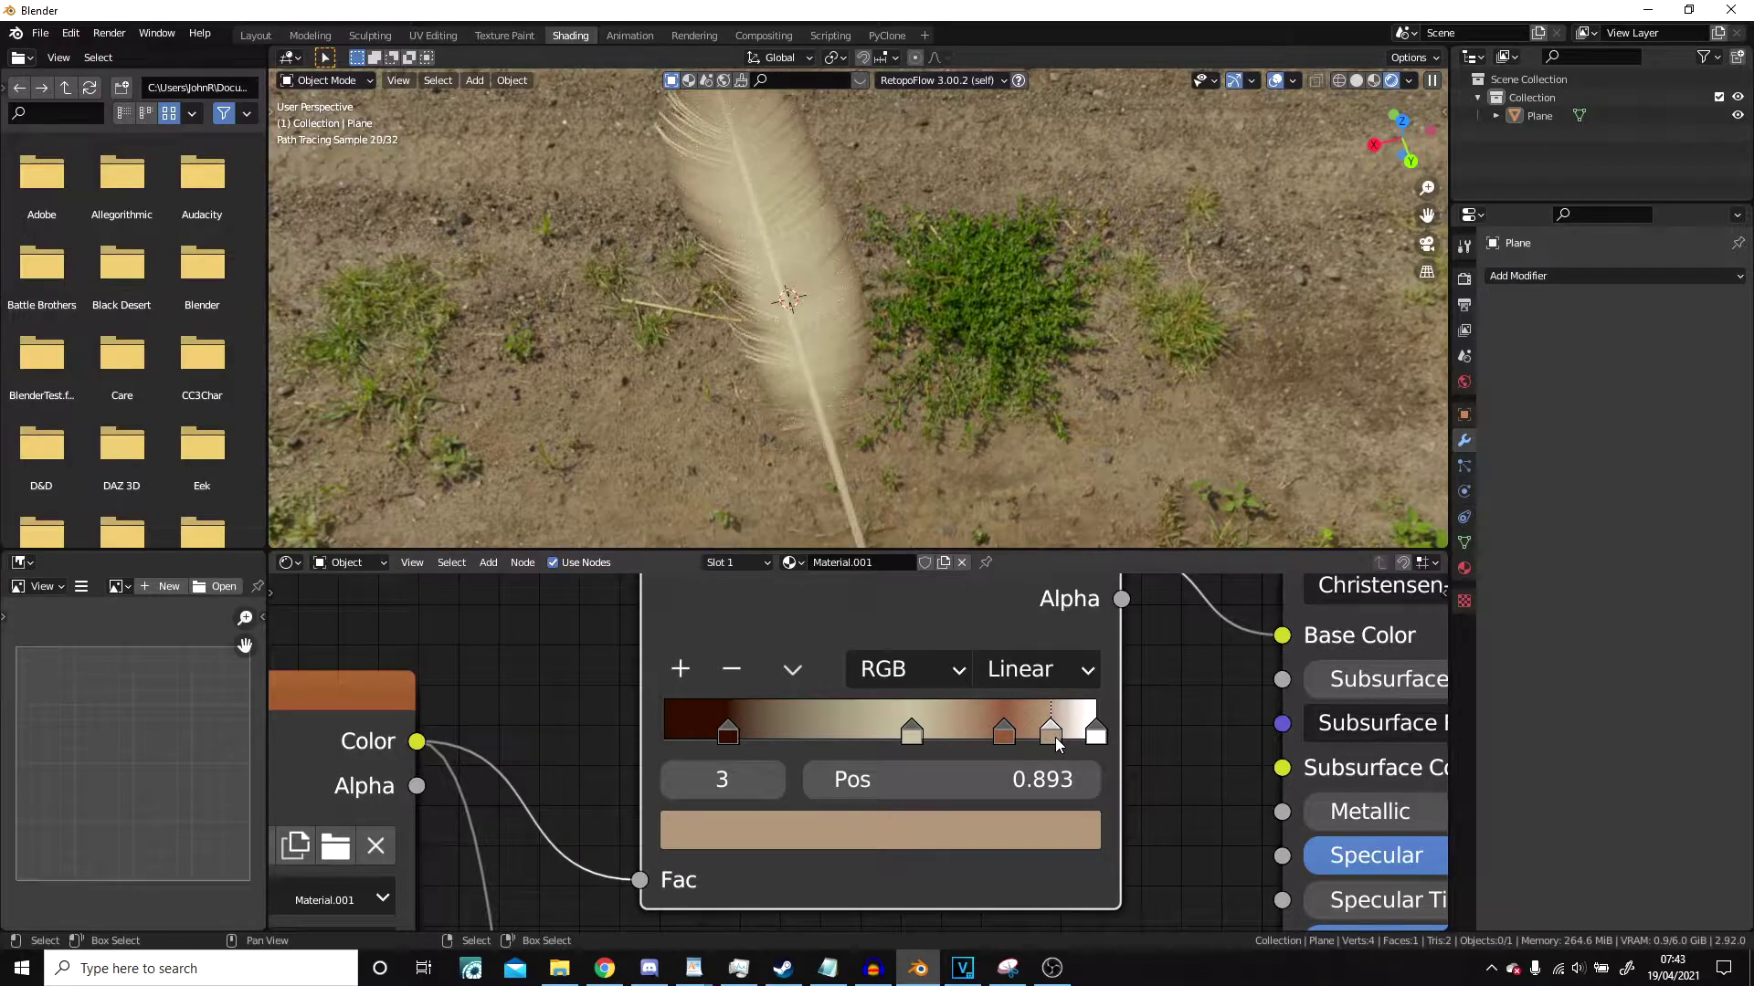
{"action": "left_click", "coordinate": [991, 831]}
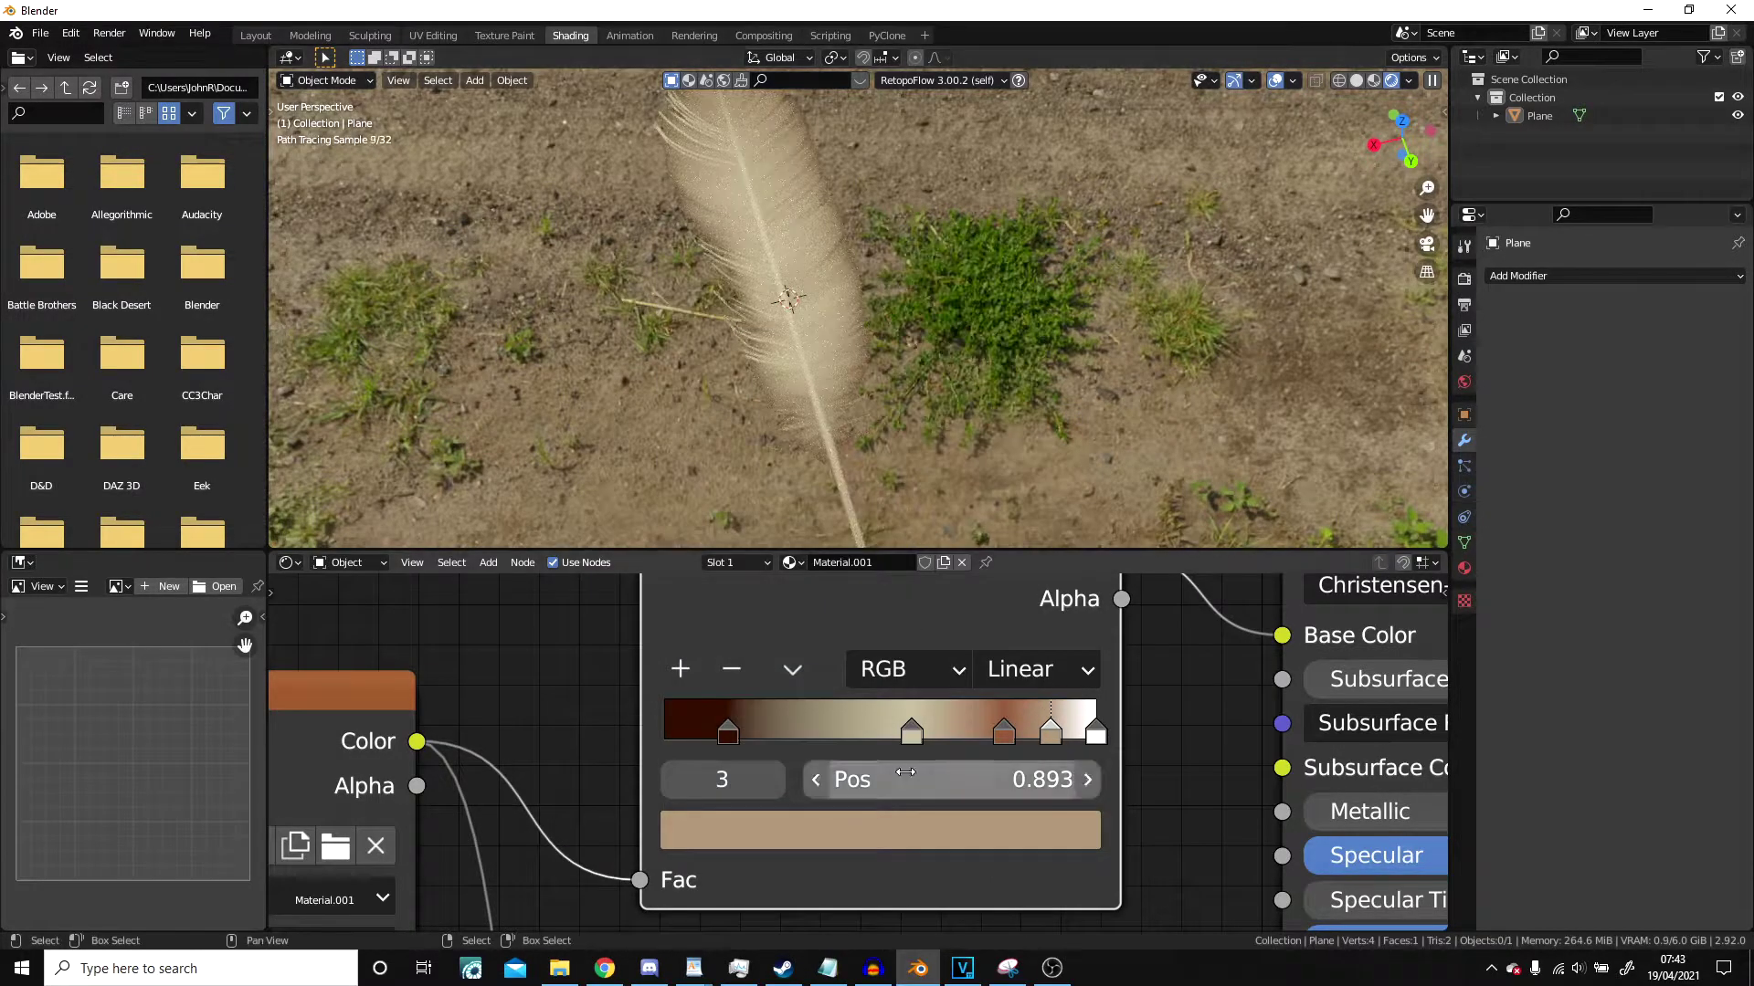
{"action": "left_click", "coordinate": [864, 829]}
{"action": "mouse_move", "coordinate": [812, 486]}
{"action": "left_mouse_down"}
{"action": "mouse_move", "coordinate": [804, 475]}
{"action": "mouse_move", "coordinate": [791, 502]}
{"action": "left_mouse_up"}
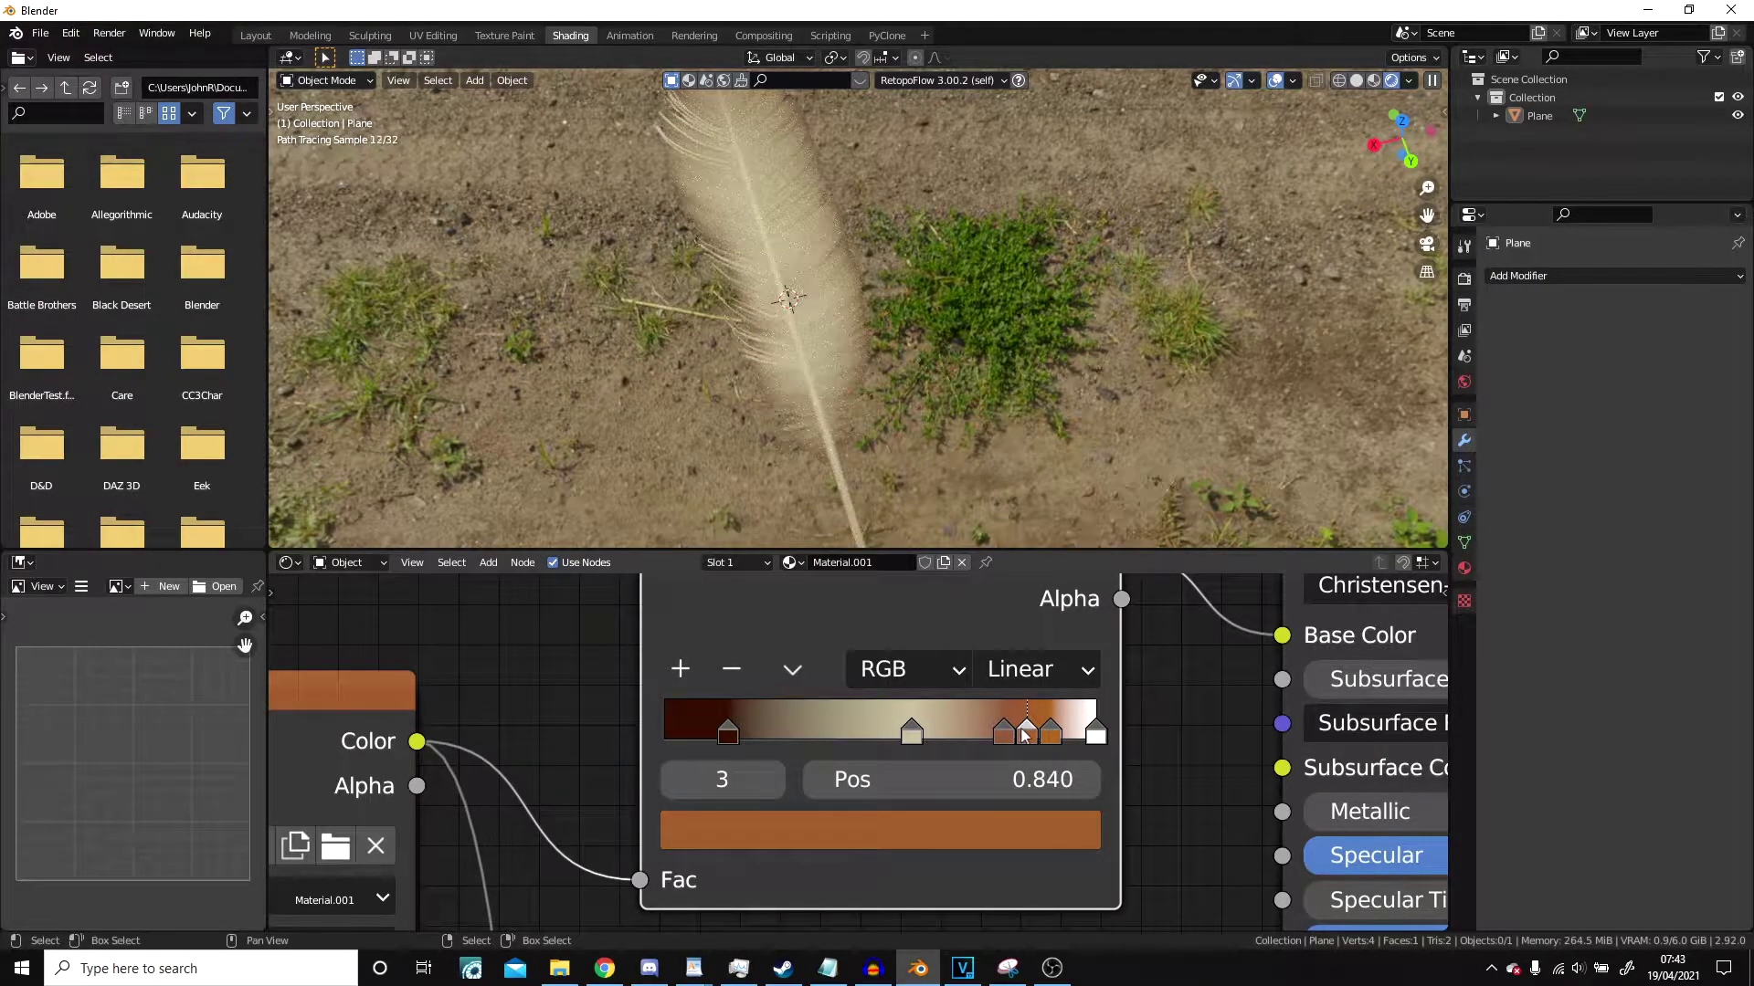
Move the Base Color ramp stop at 0.840 to position 0.317 and colour it dusty pink.
{"action": "left_click_drag", "start_coordinate": [1025, 735], "coordinate": [801, 735]}
{"action": "left_click", "coordinate": [771, 830]}
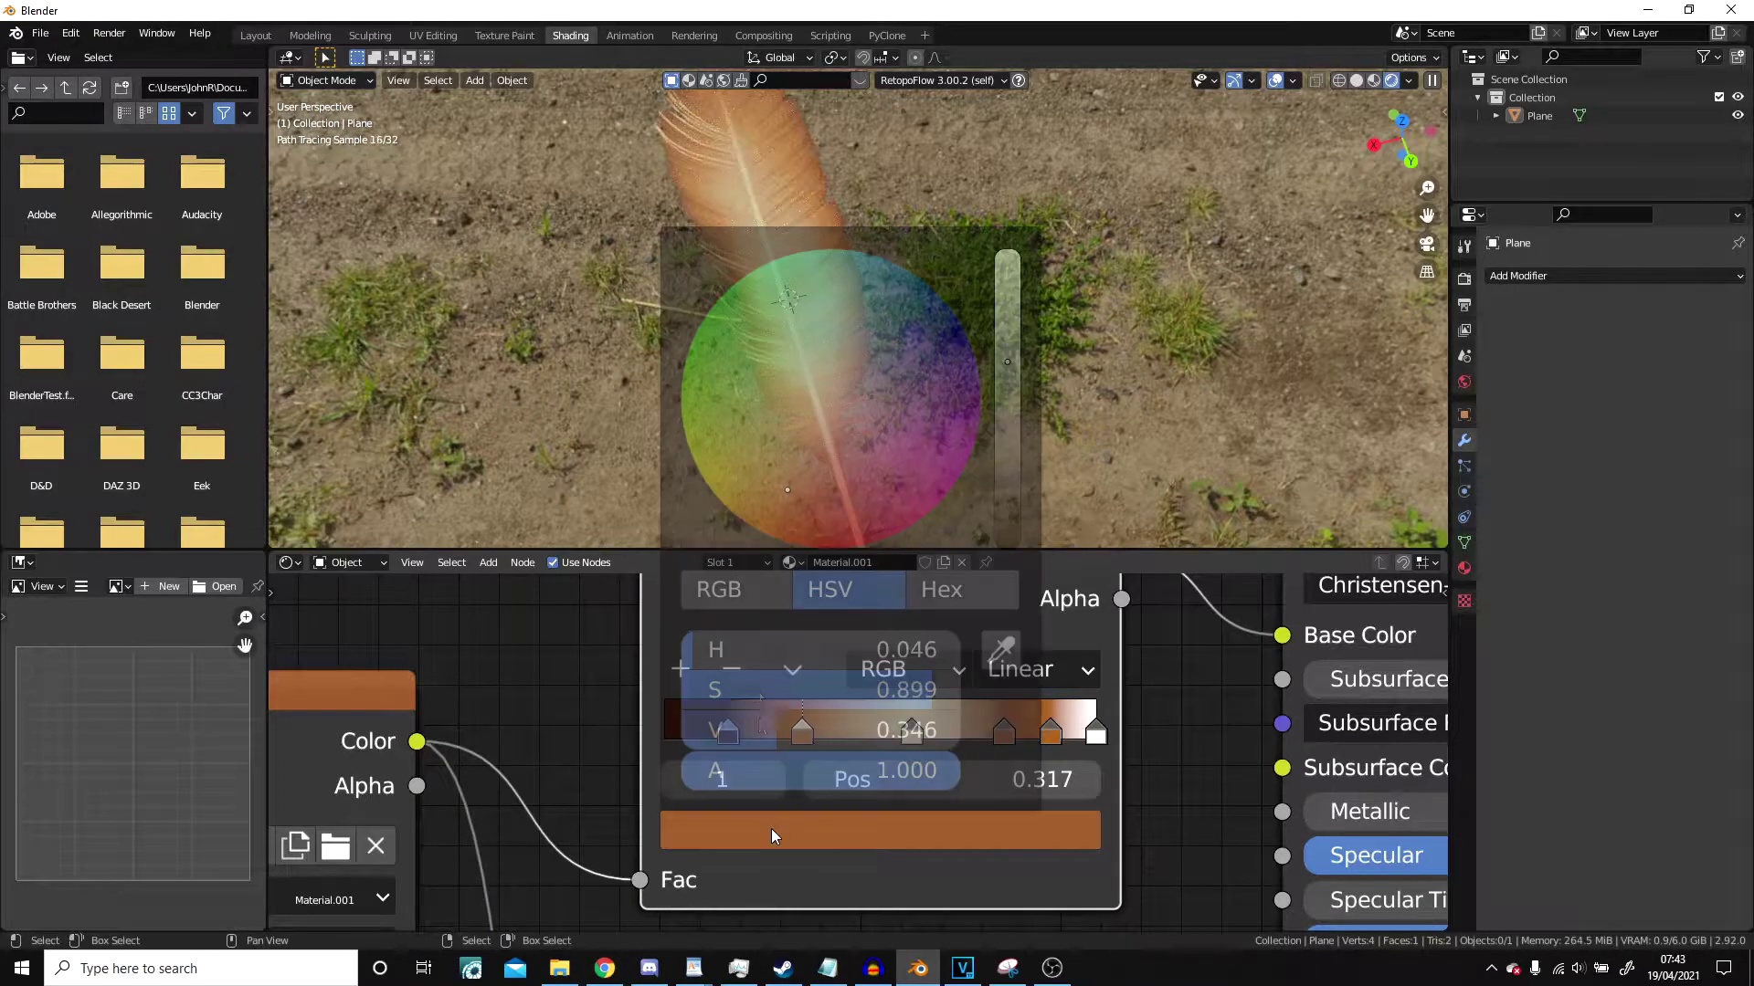
{"action": "mouse_move", "coordinate": [786, 454]}
{"action": "left_mouse_down"}
{"action": "mouse_move", "coordinate": [786, 420]}
{"action": "mouse_move", "coordinate": [825, 446]}
{"action": "left_mouse_up"}
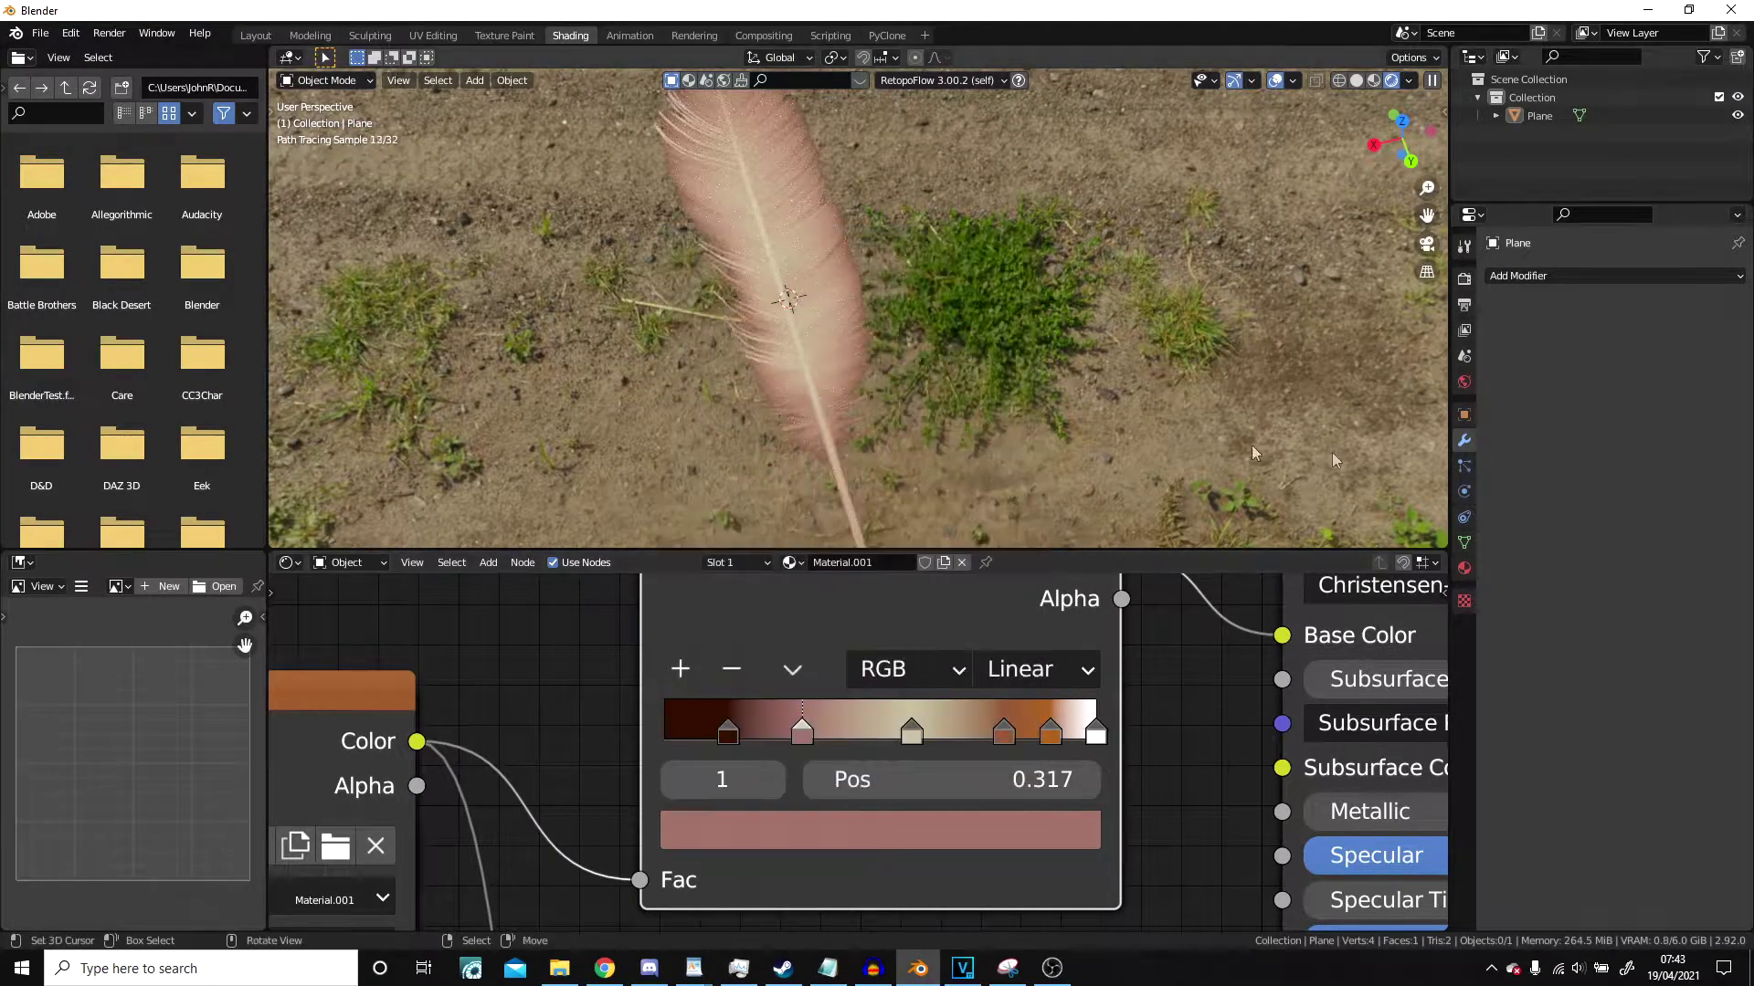
Move the same Base Color ramp stop to position 0.422 and colour it olive yellow.
{"action": "middle_click_drag", "start_coordinate": [934, 385], "coordinate": [940, 301]}
{"action": "left_click_drag", "start_coordinate": [818, 724], "coordinate": [864, 724]}
{"action": "left_click", "coordinate": [879, 826]}
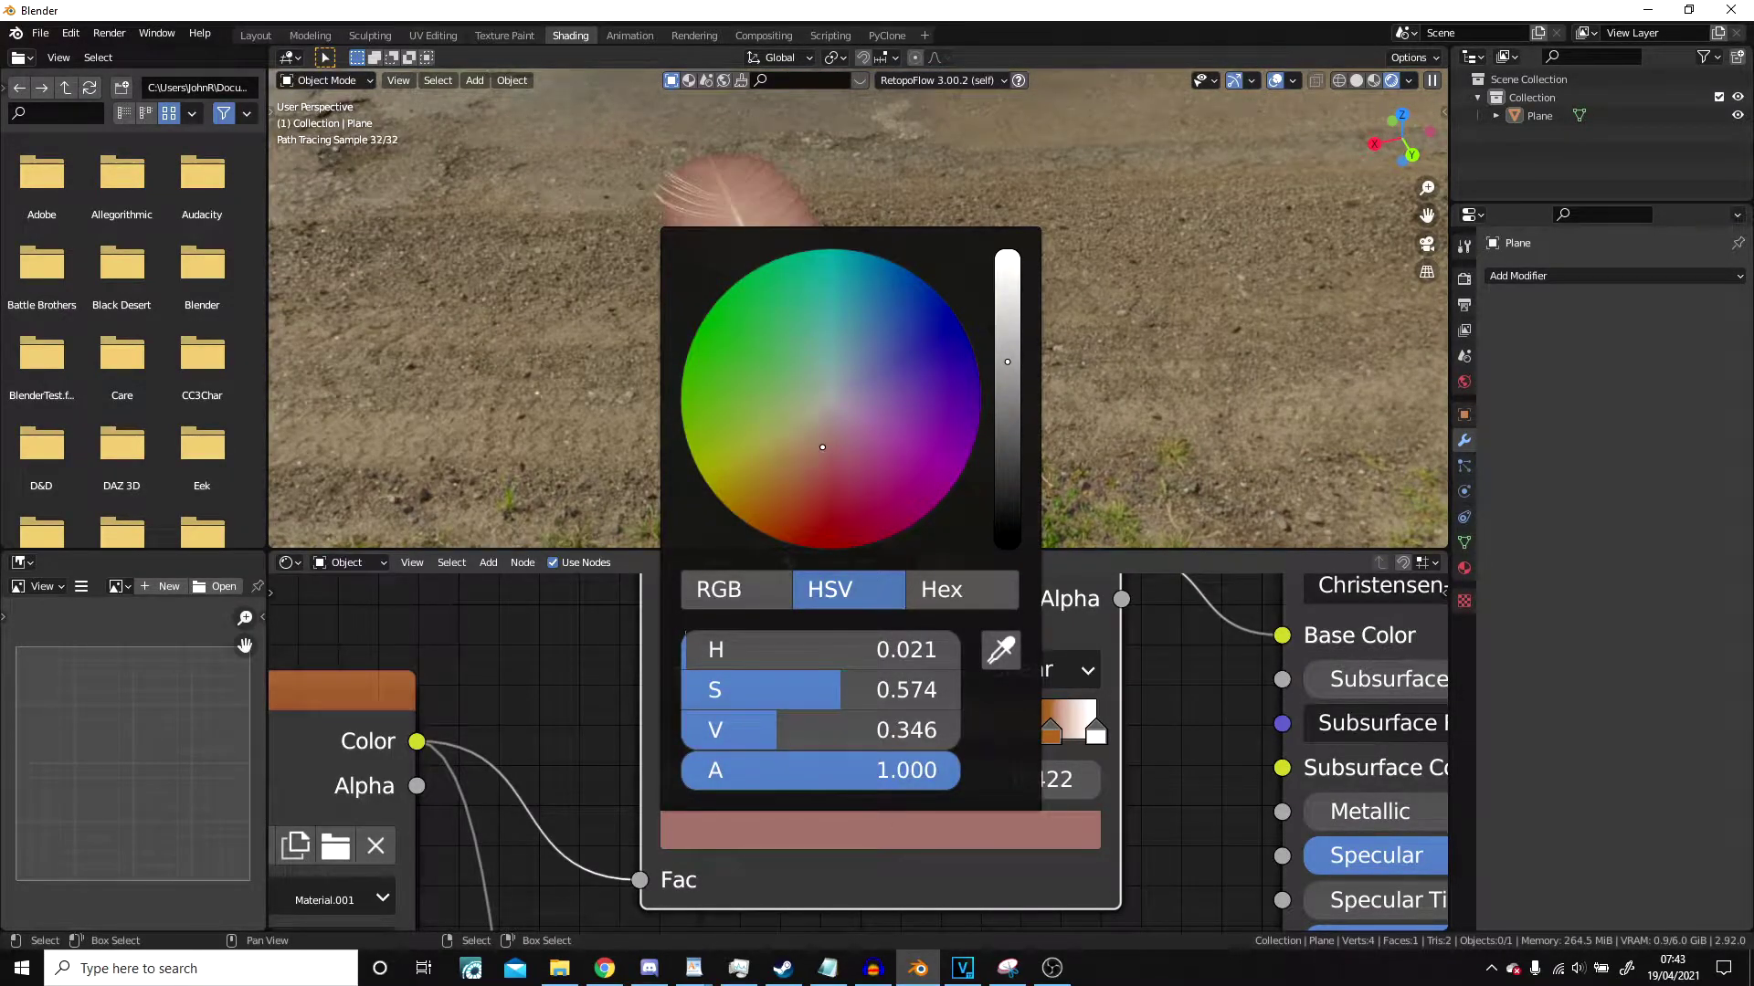
{"action": "left_click", "coordinate": [794, 430]}
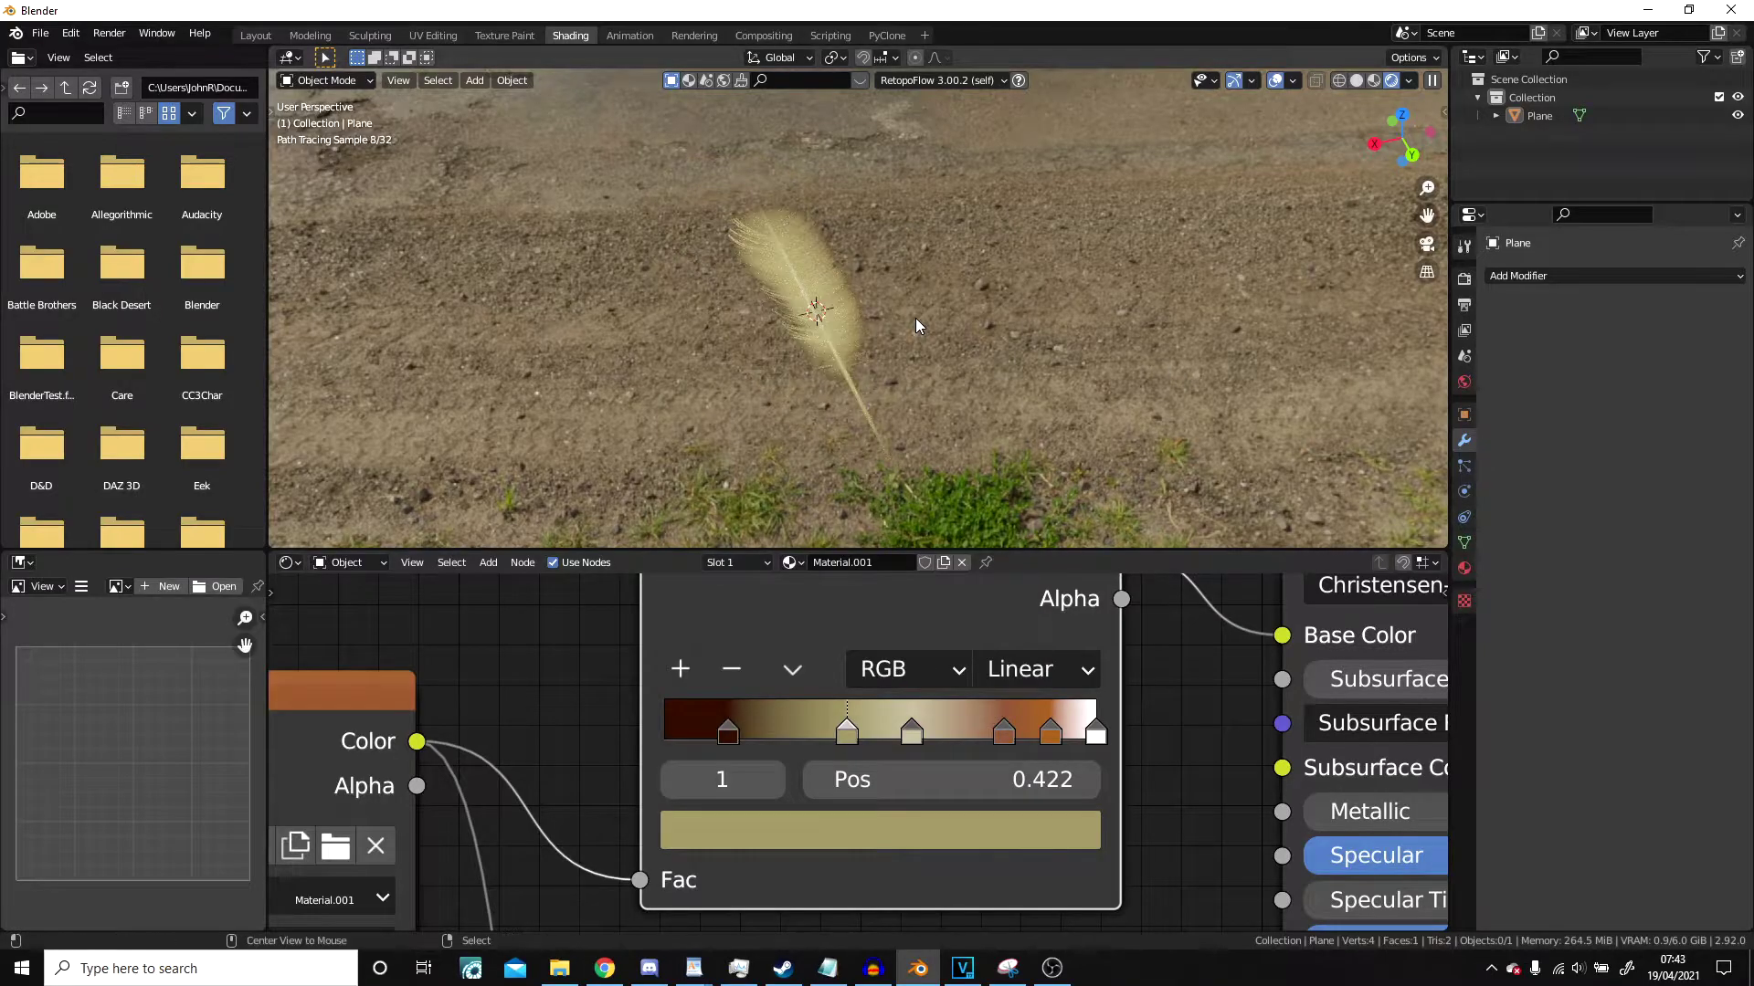
{"action": "mouse_move", "coordinate": [915, 318]}
{"action": "middle_mouse_down"}
{"action": "mouse_move", "coordinate": [832, 314]}
{"action": "mouse_move", "coordinate": [903, 331]}
{"action": "mouse_move", "coordinate": [873, 321]}
{"action": "mouse_move", "coordinate": [911, 381]}
{"action": "mouse_move", "coordinate": [1148, 320]}
{"action": "mouse_move", "coordinate": [971, 384]}
{"action": "mouse_move", "coordinate": [826, 338]}
{"action": "middle_mouse_up"}
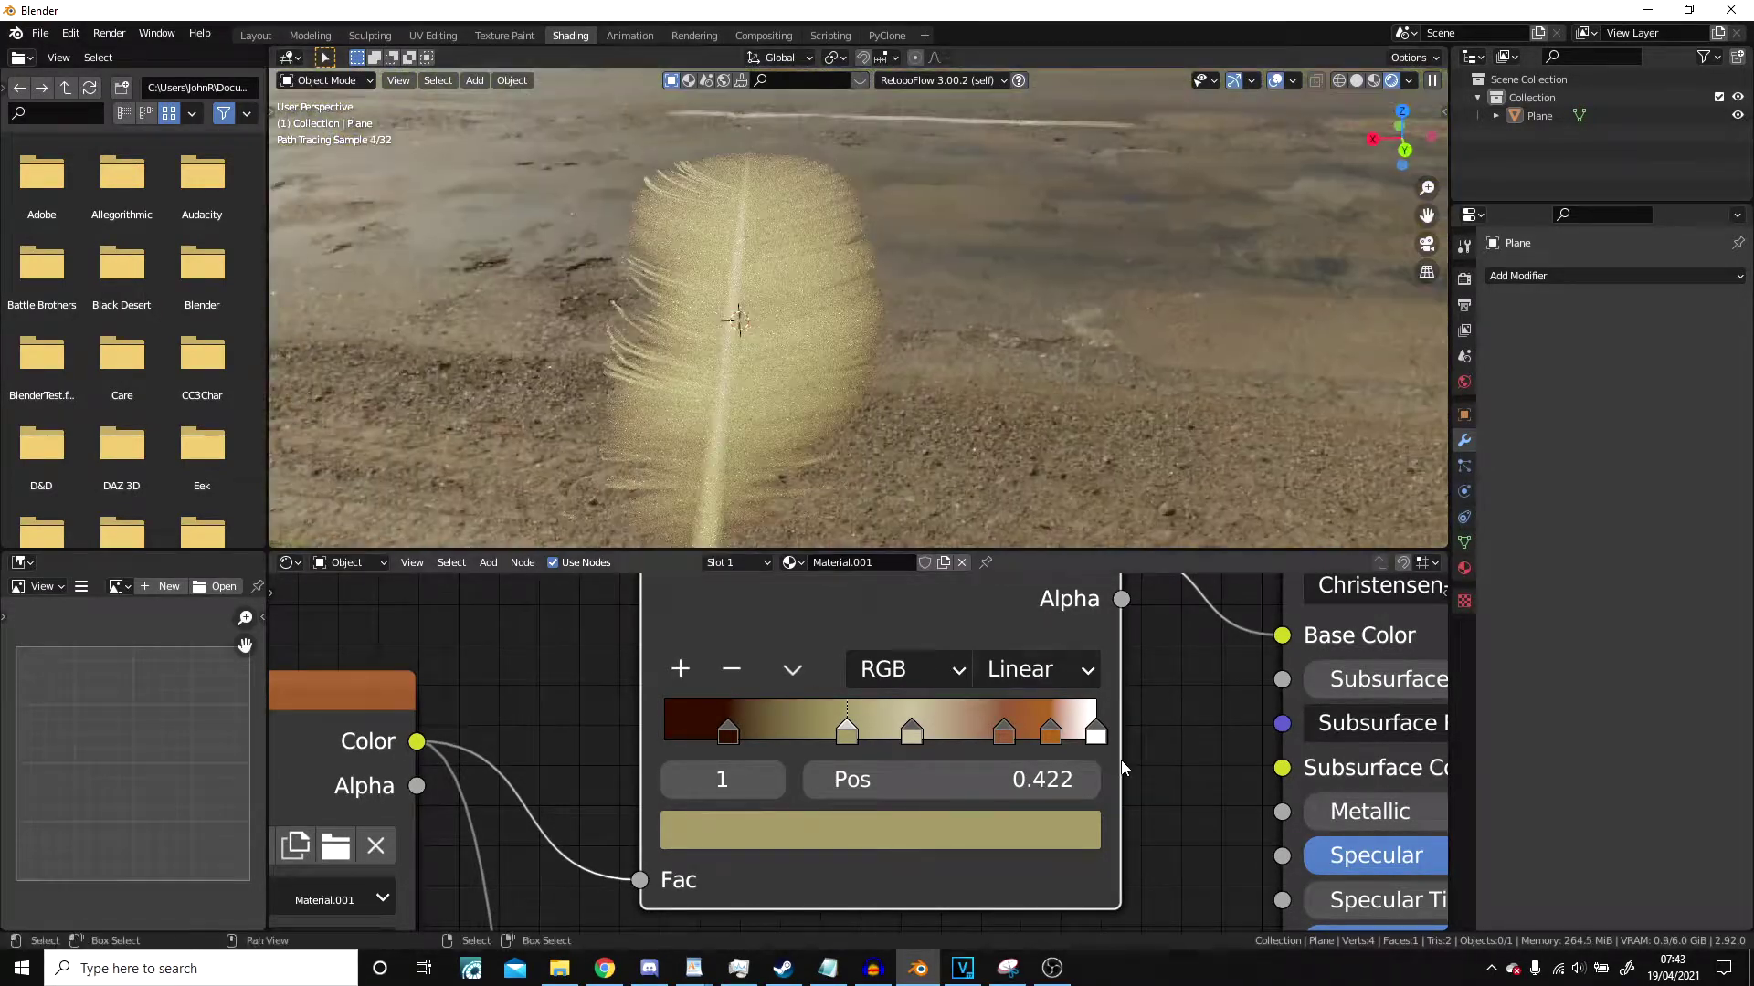
Connect the Base Color ramp's Alpha output to the Principled BSDF's Roughness input.
{"action": "scroll", "coordinate": [1121, 767], "scroll_direction": "down", "scroll_amount": 3}
{"action": "middle_click_drag", "start_coordinate": [1122, 767], "coordinate": [817, 624]}
{"action": "scroll", "coordinate": [774, 648], "scroll_direction": "up", "scroll_amount": 4}
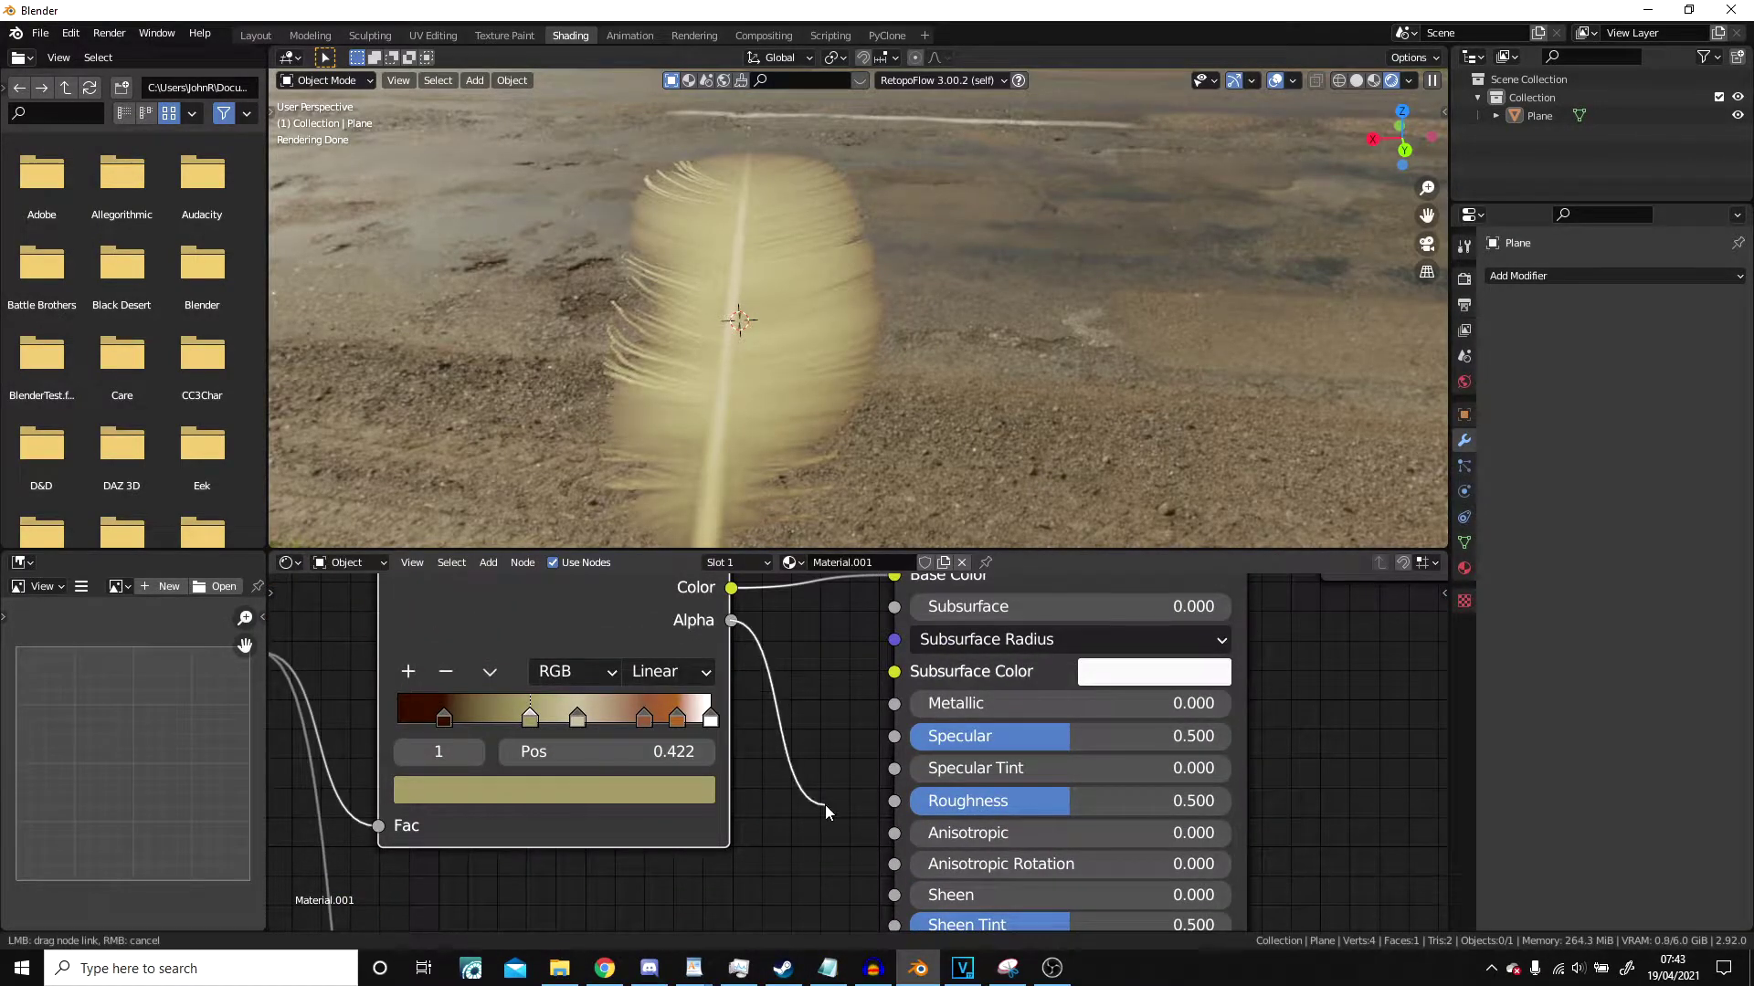
{"action": "left_click_drag", "start_coordinate": [896, 810], "coordinate": [895, 804]}
{"action": "scroll", "coordinate": [866, 770], "scroll_direction": "down", "scroll_amount": 2}
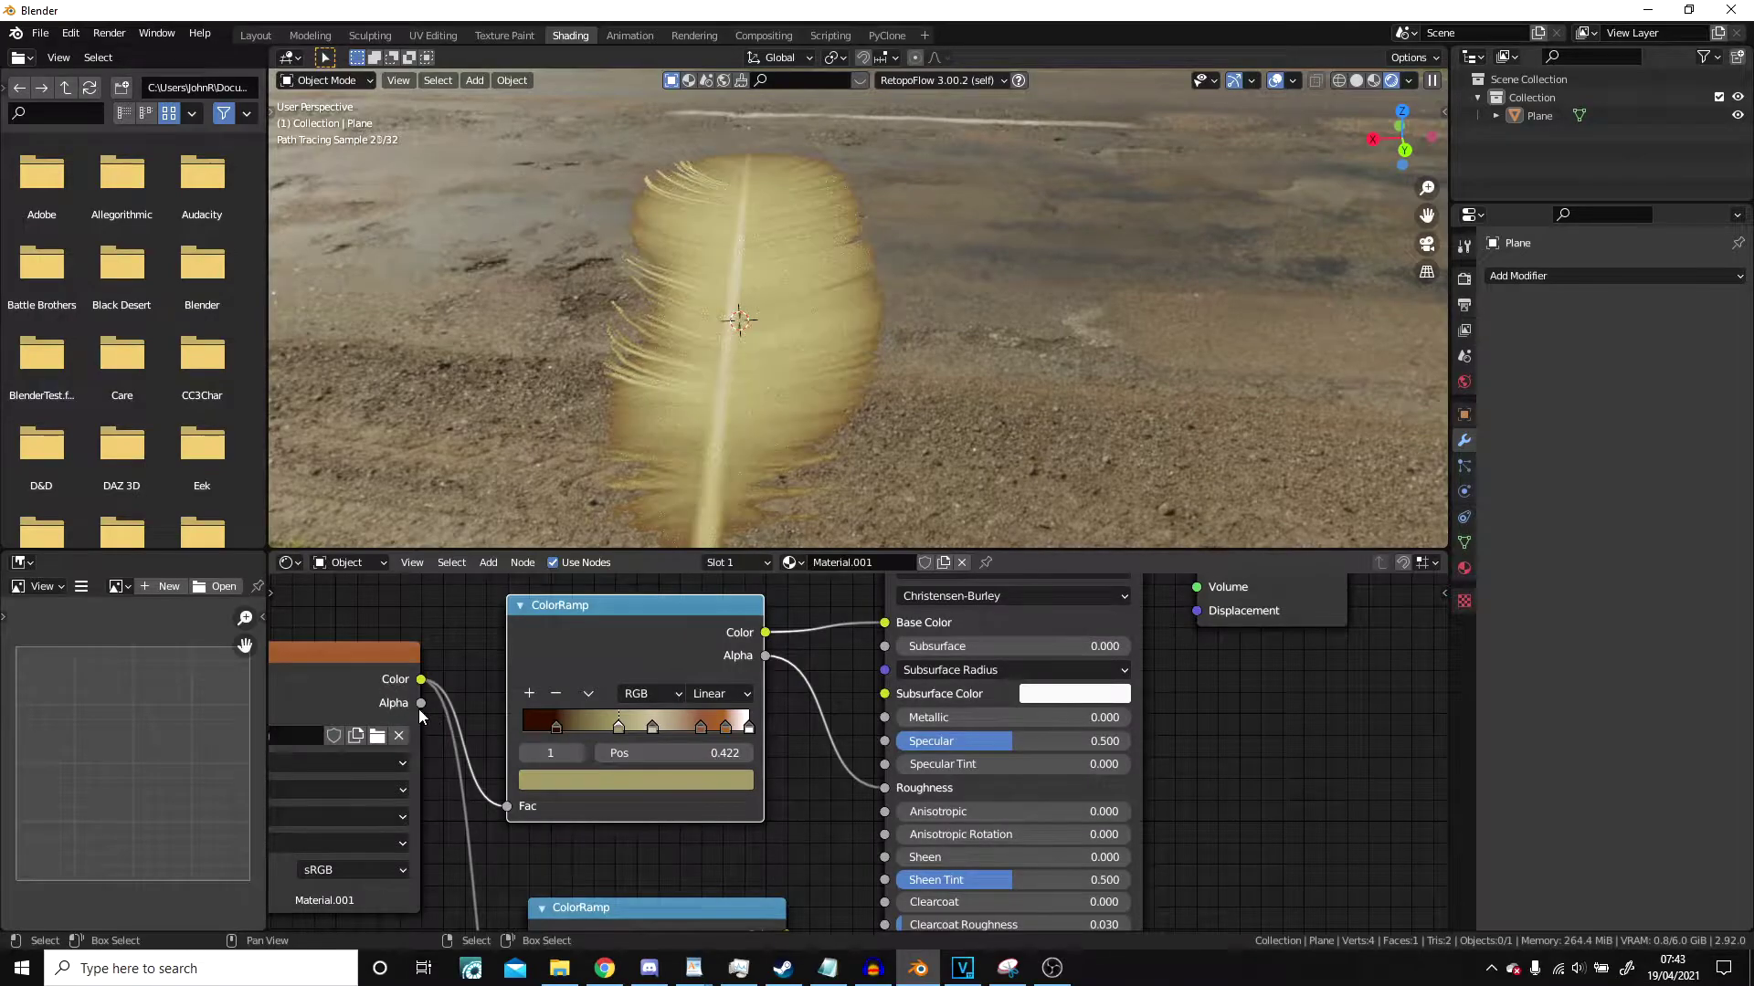
Connect the feather.jpg node's Alpha output to the Principled BSDF's Roughness and move the ColorRamp nodes clear of the link.
{"action": "left_click_drag", "start_coordinate": [420, 702], "coordinate": [884, 788]}
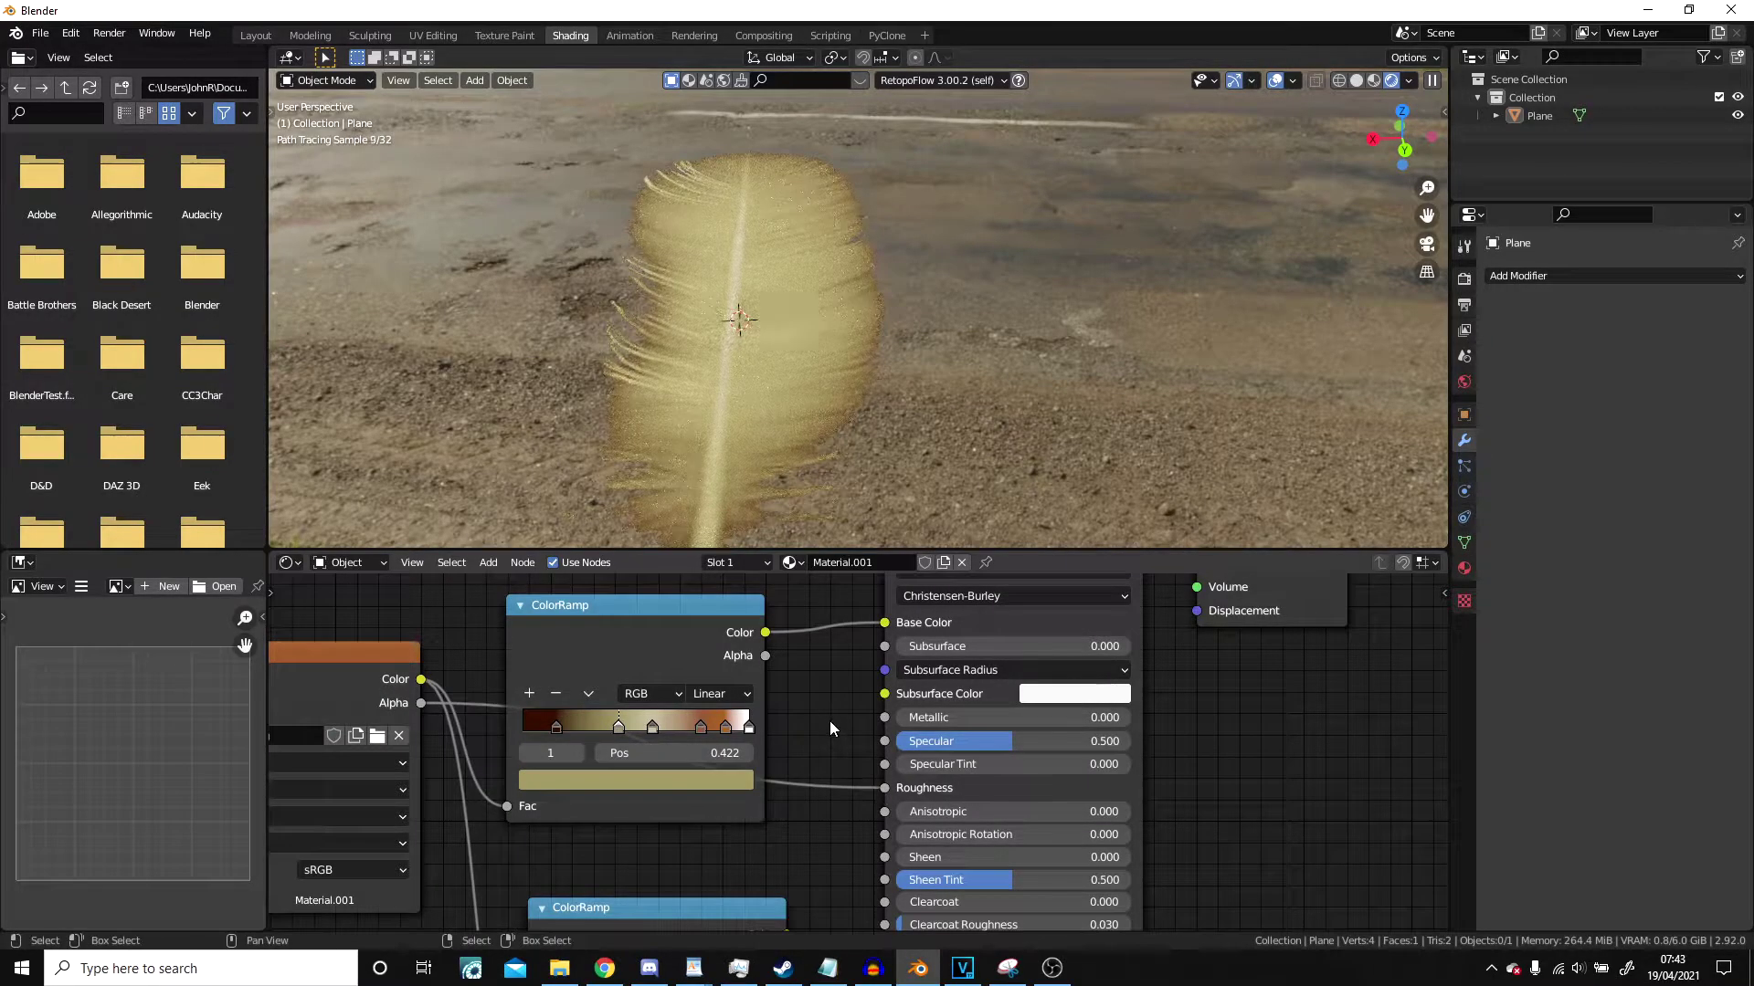
{"action": "left_click_drag", "start_coordinate": [628, 604], "coordinate": [652, 796]}
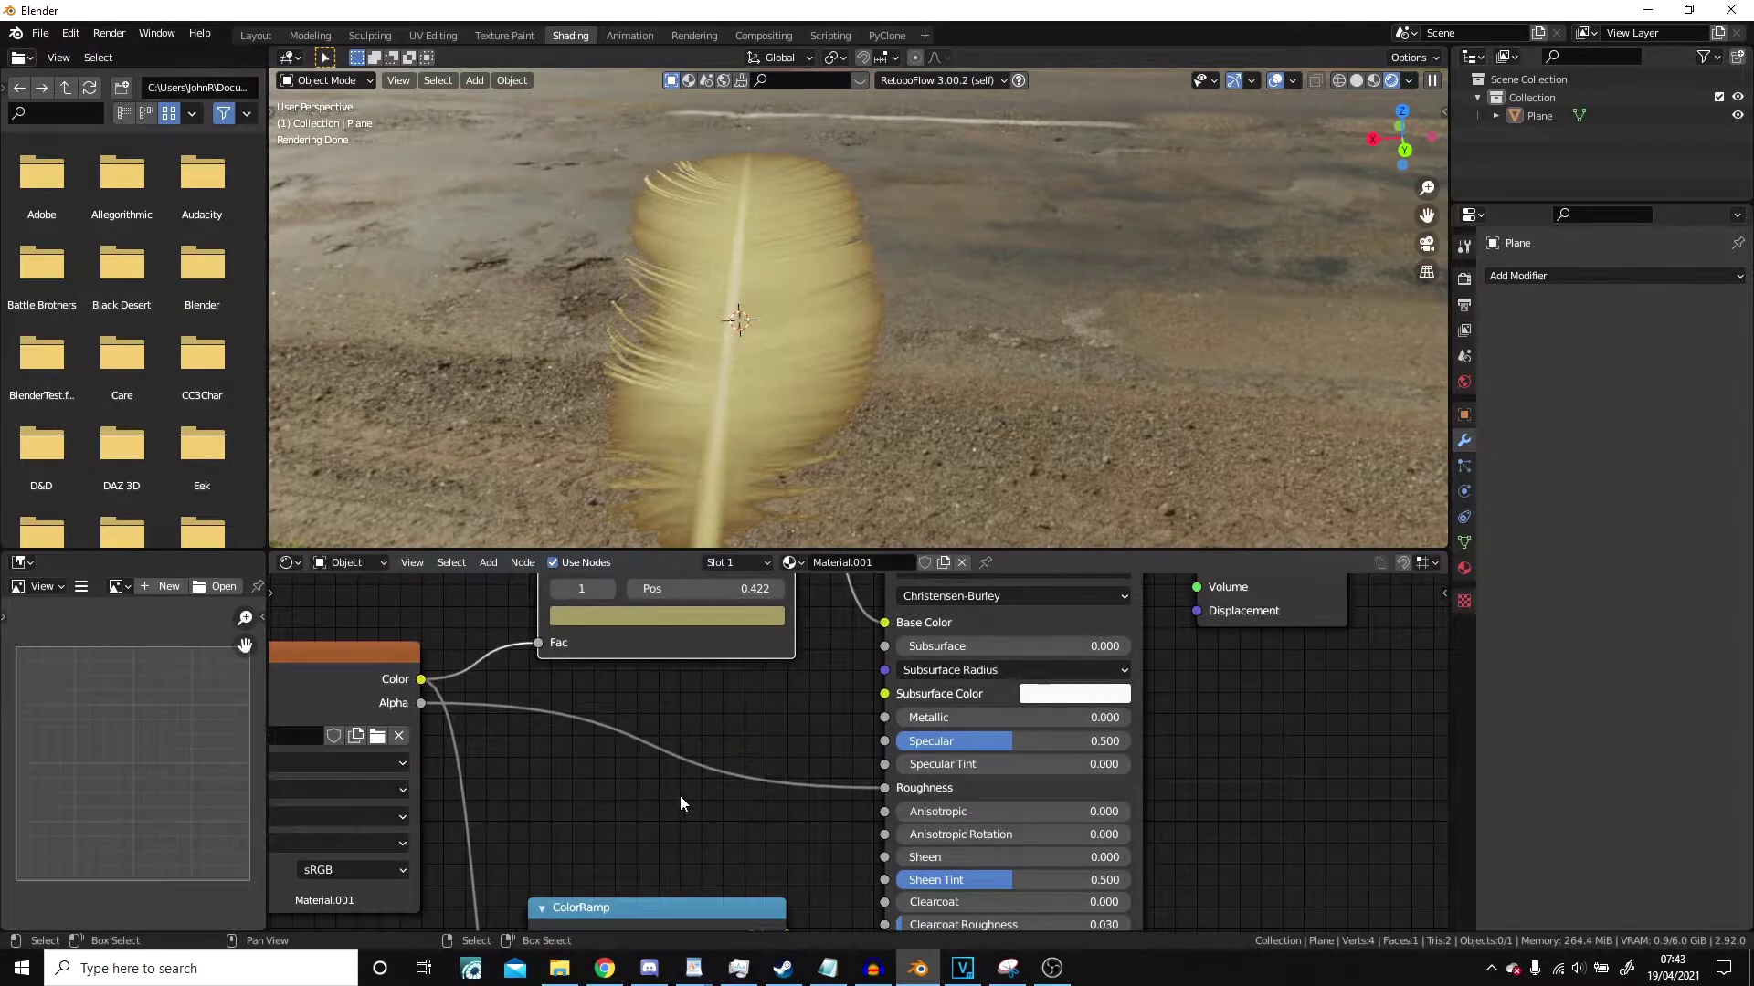
{"action": "scroll", "coordinate": [731, 868], "scroll_direction": "down", "scroll_amount": 4}
{"action": "middle_click_drag", "start_coordinate": [749, 904], "coordinate": [891, 652]}
{"action": "left_click_drag", "start_coordinate": [846, 666], "coordinate": [841, 625]}
Add a Bump node below the transparency ColorRamp and connect its Normal output to the Principled BSDF's Normal input.
{"action": "scroll", "coordinate": [778, 804], "scroll_direction": "down", "scroll_amount": 5}
{"action": "middle_click_drag", "start_coordinate": [760, 847], "coordinate": [791, 766]}
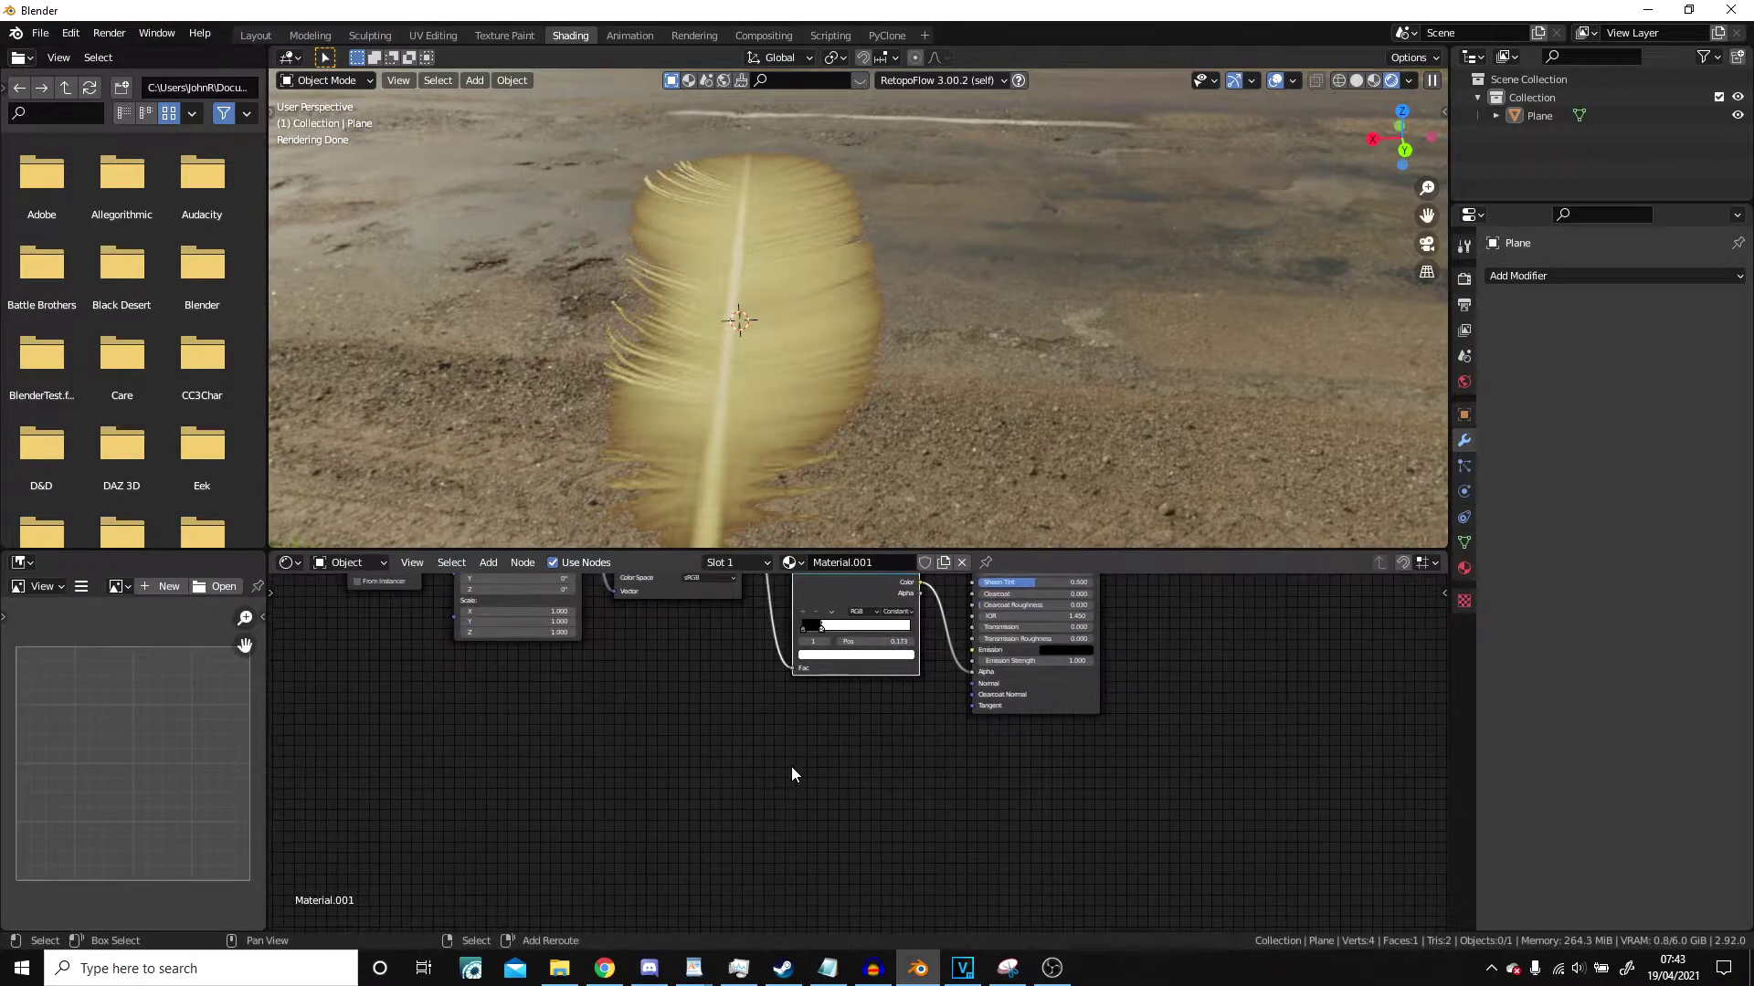
{"action": "key", "text": "shift+a"}
{"action": "left_click", "coordinate": [788, 740]}
{"action": "type", "text": "bum"}
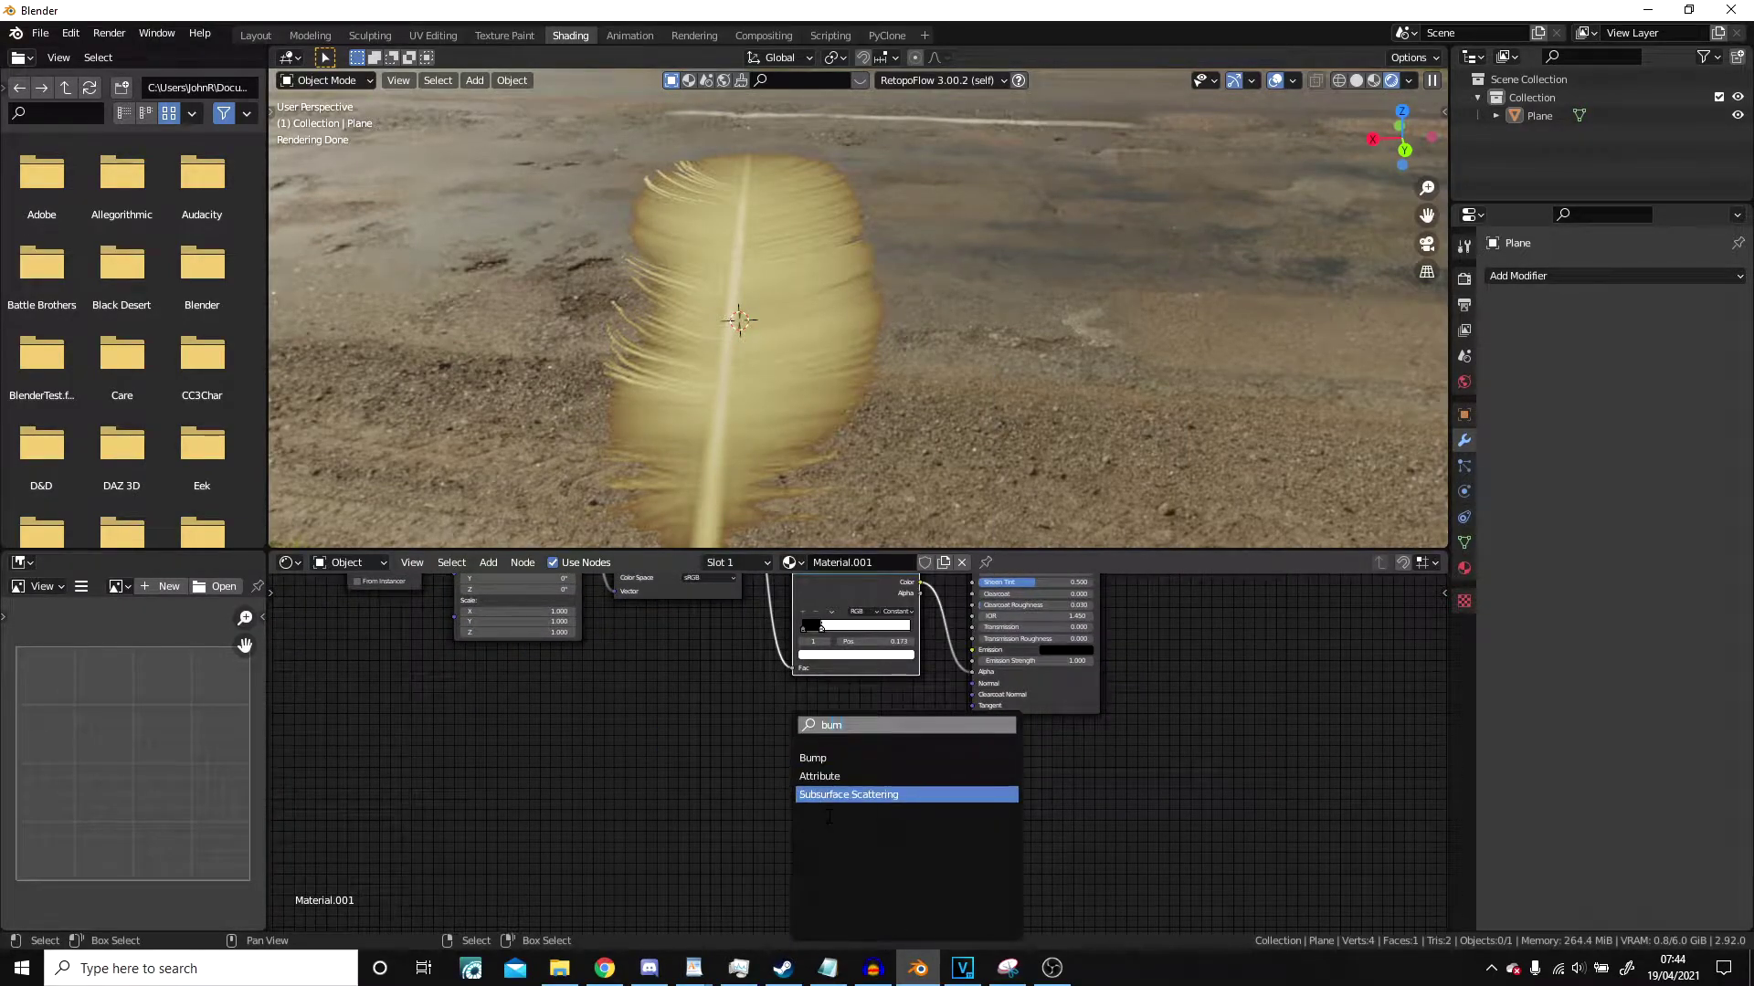
{"action": "left_click", "coordinate": [844, 765]}
{"action": "left_click", "coordinate": [884, 715]}
{"action": "scroll", "coordinate": [984, 665], "scroll_direction": "up", "scroll_amount": 3}
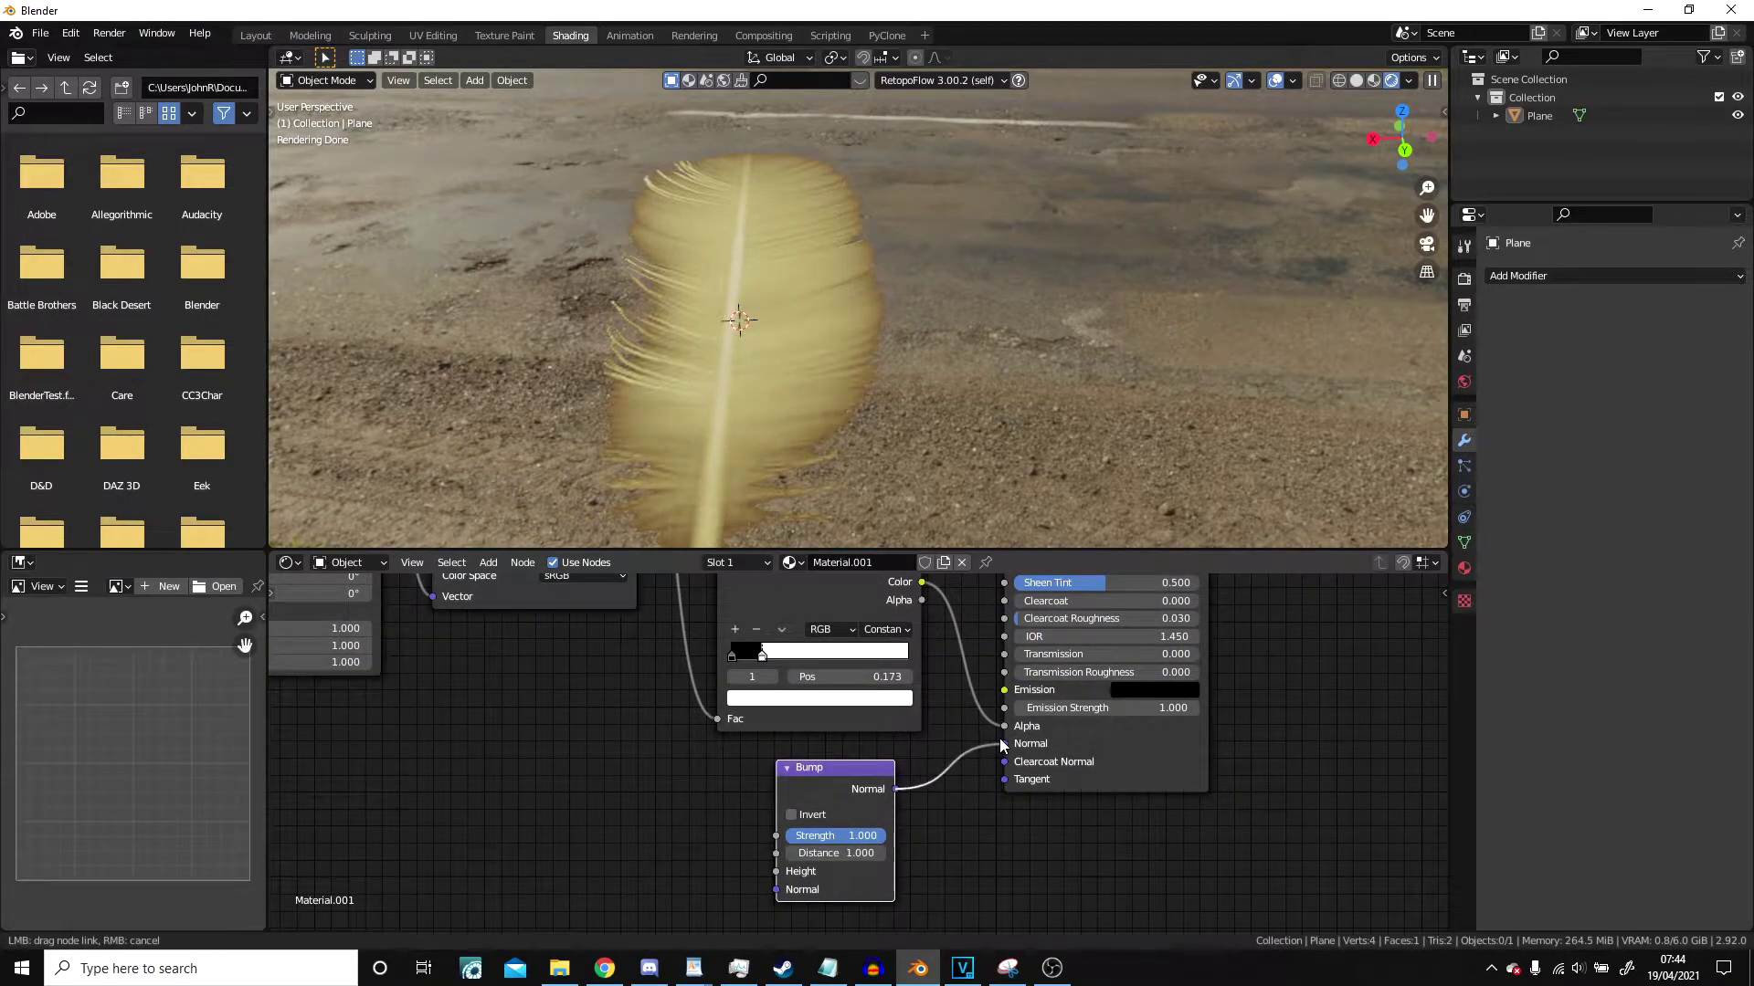
{"action": "left_click_drag", "start_coordinate": [999, 740], "coordinate": [1002, 743]}
Move the feather.jpg node down beside the Bump node and connect its Color output to the Bump's Height input.
{"action": "scroll", "coordinate": [588, 740], "scroll_direction": "down", "scroll_amount": 5}
{"action": "middle_click_drag", "start_coordinate": [588, 740], "coordinate": [822, 831]}
{"action": "left_click_drag", "start_coordinate": [836, 628], "coordinate": [832, 797]}
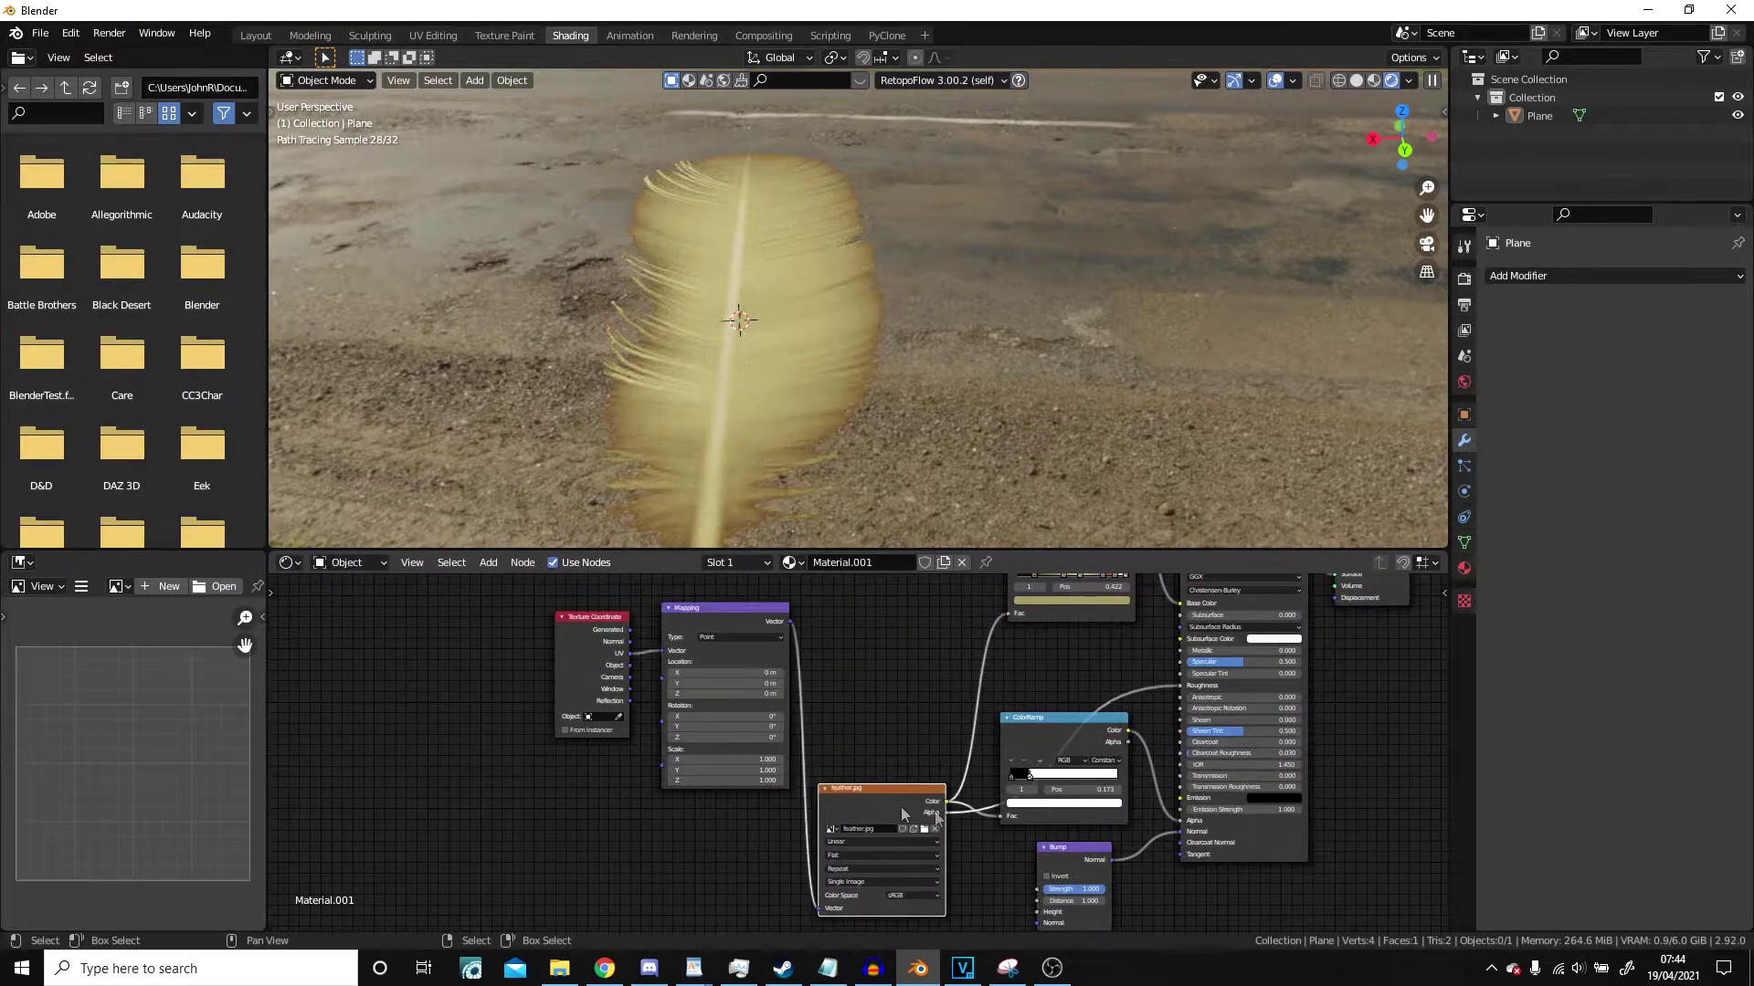
{"action": "middle_click_drag", "start_coordinate": [934, 812], "coordinate": [726, 681]}
{"action": "scroll", "coordinate": [727, 682], "scroll_direction": "up", "scroll_amount": 6}
{"action": "left_click_drag", "start_coordinate": [624, 625], "coordinate": [604, 624]}
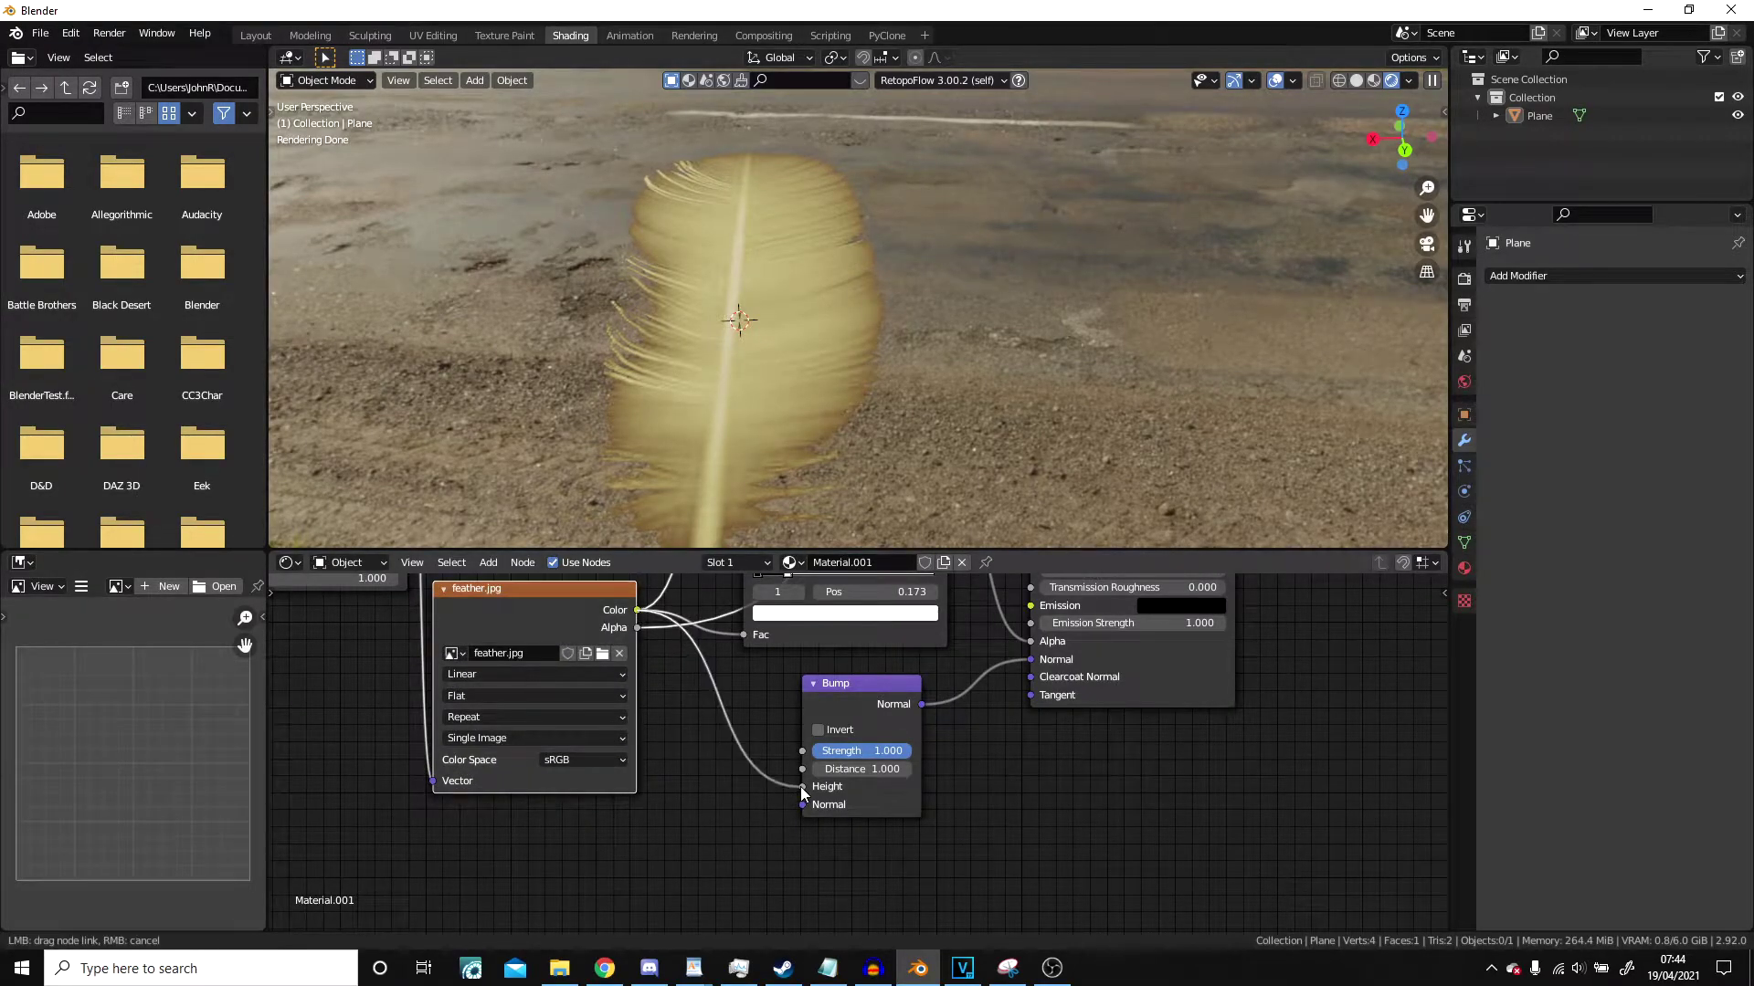
{"action": "left_click_drag", "start_coordinate": [800, 787], "coordinate": [802, 786]}
Set the feather.jpg node's color space to Non-Color and move the node up level with the Mapping node.
{"action": "scroll", "coordinate": [743, 791], "scroll_direction": "up", "scroll_amount": 4}
{"action": "middle_click_drag", "start_coordinate": [742, 791], "coordinate": [881, 774]}
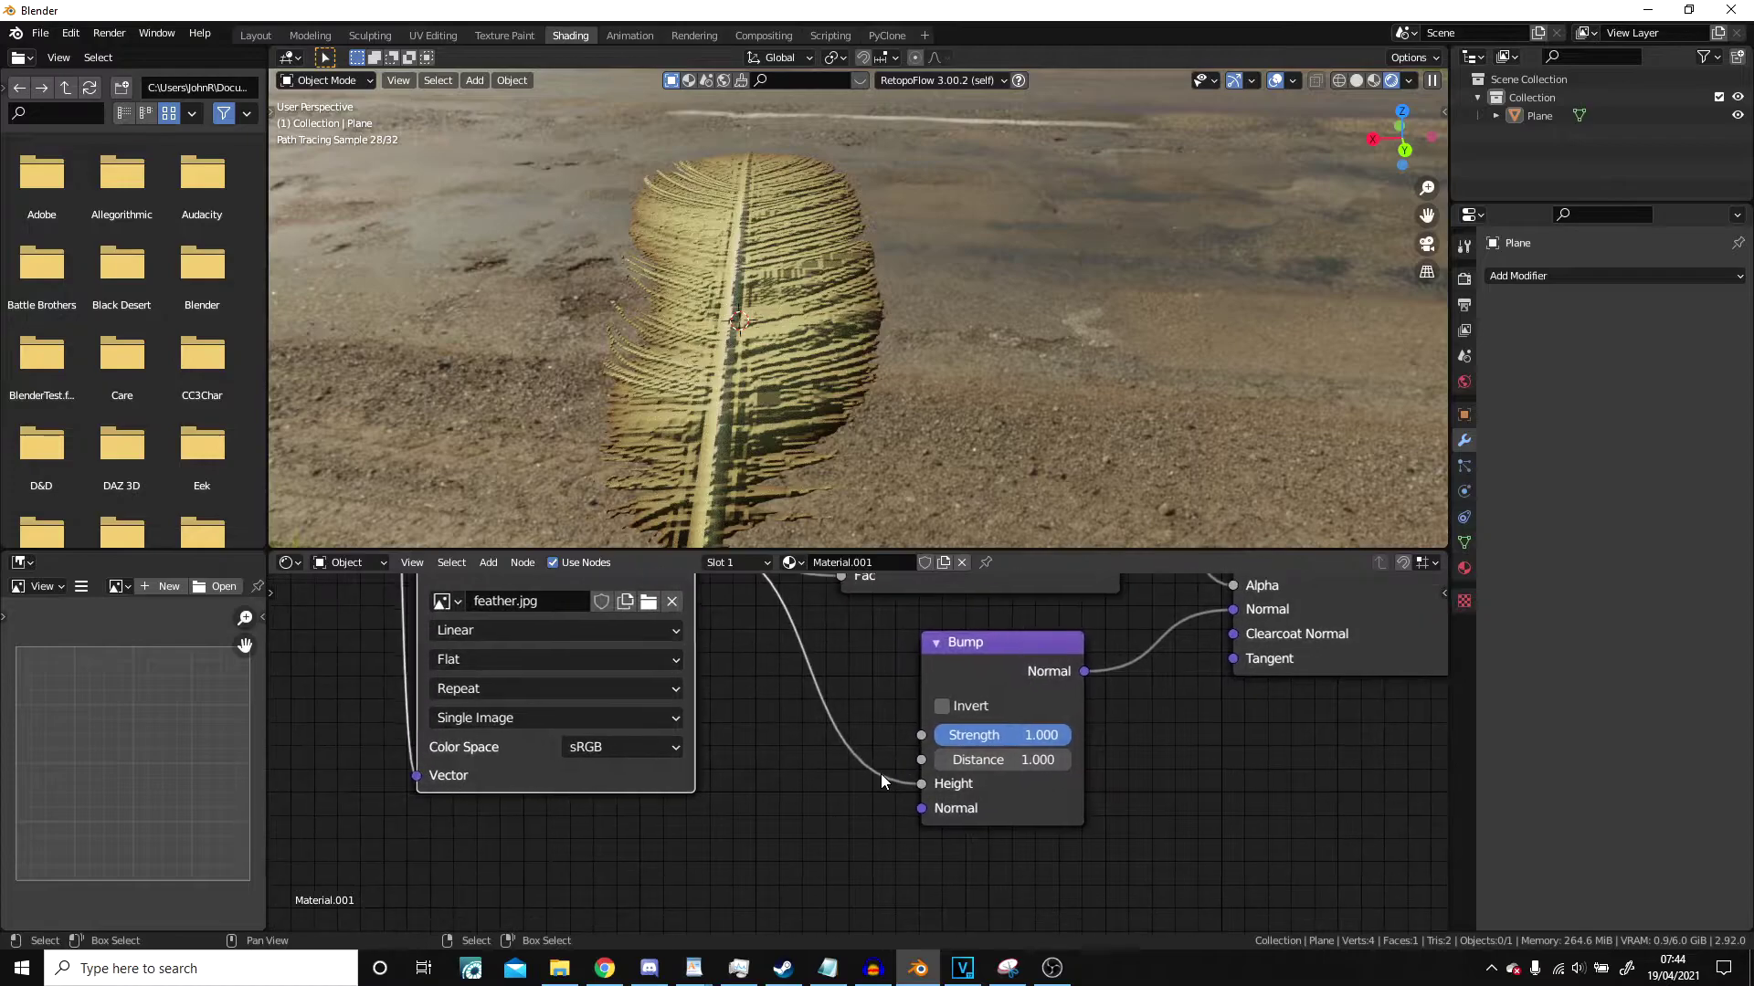
{"action": "left_click", "coordinate": [632, 747]}
{"action": "left_click", "coordinate": [627, 645]}
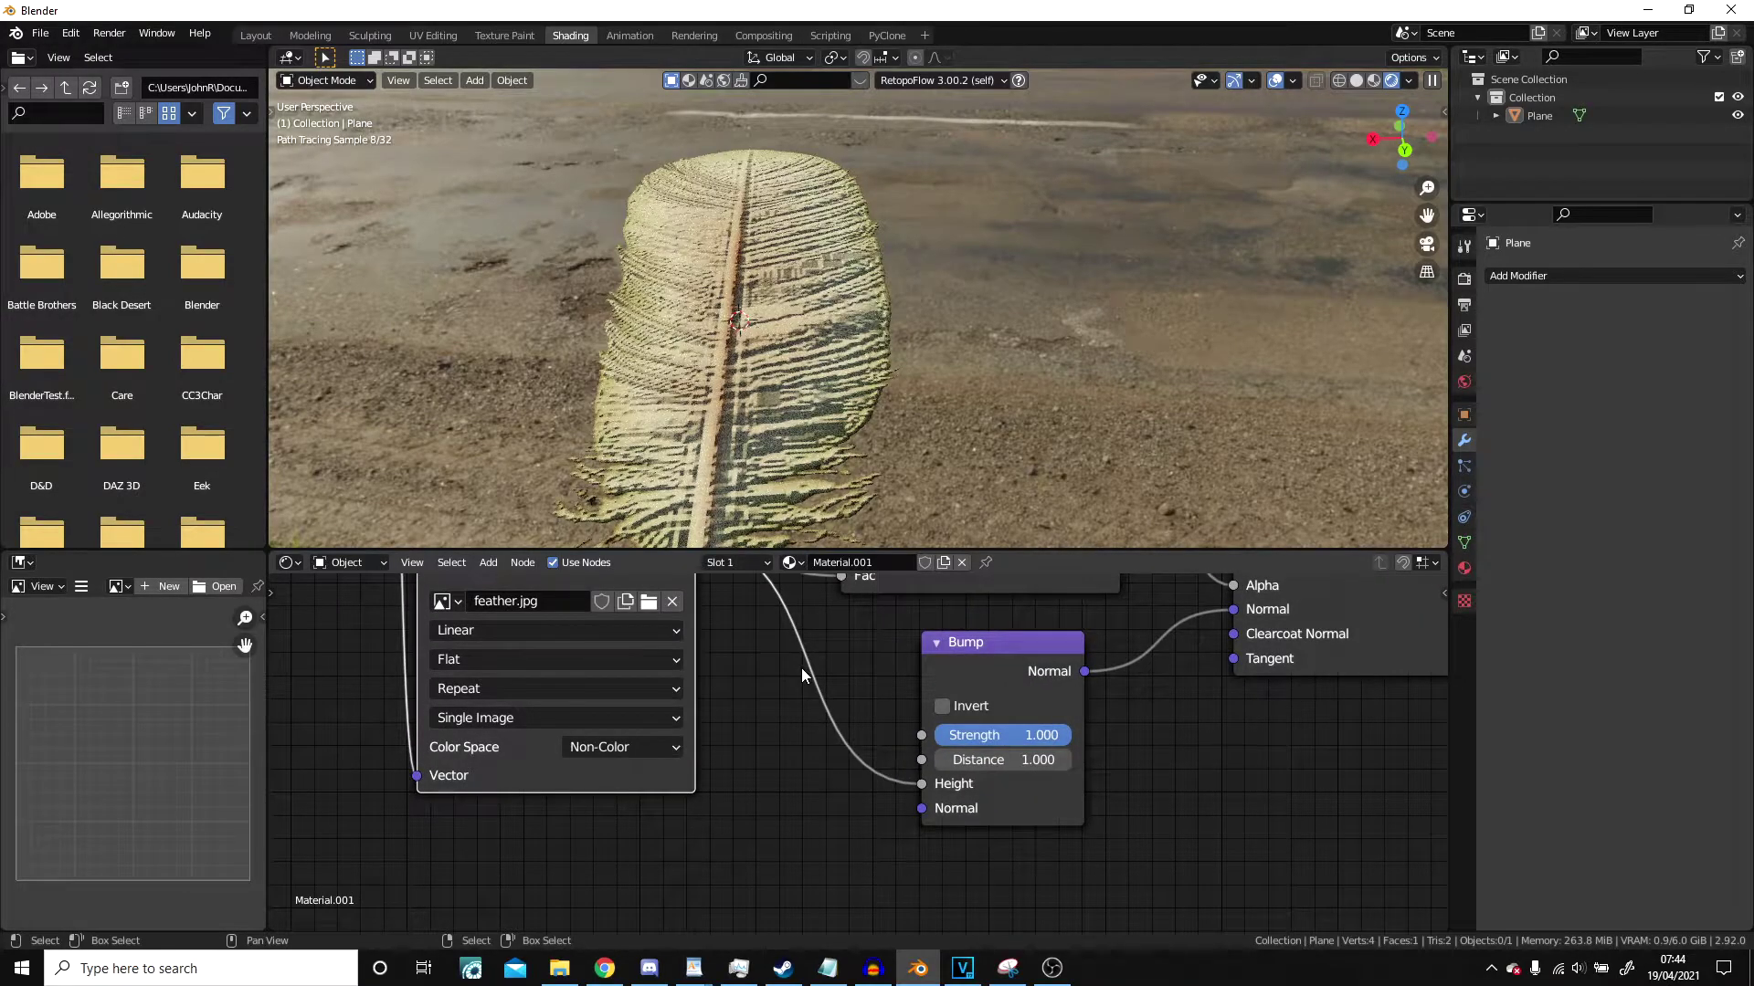
{"action": "middle_click_drag", "start_coordinate": [802, 666], "coordinate": [806, 745]}
{"action": "scroll", "coordinate": [762, 628], "scroll_direction": "down", "scroll_amount": 4}
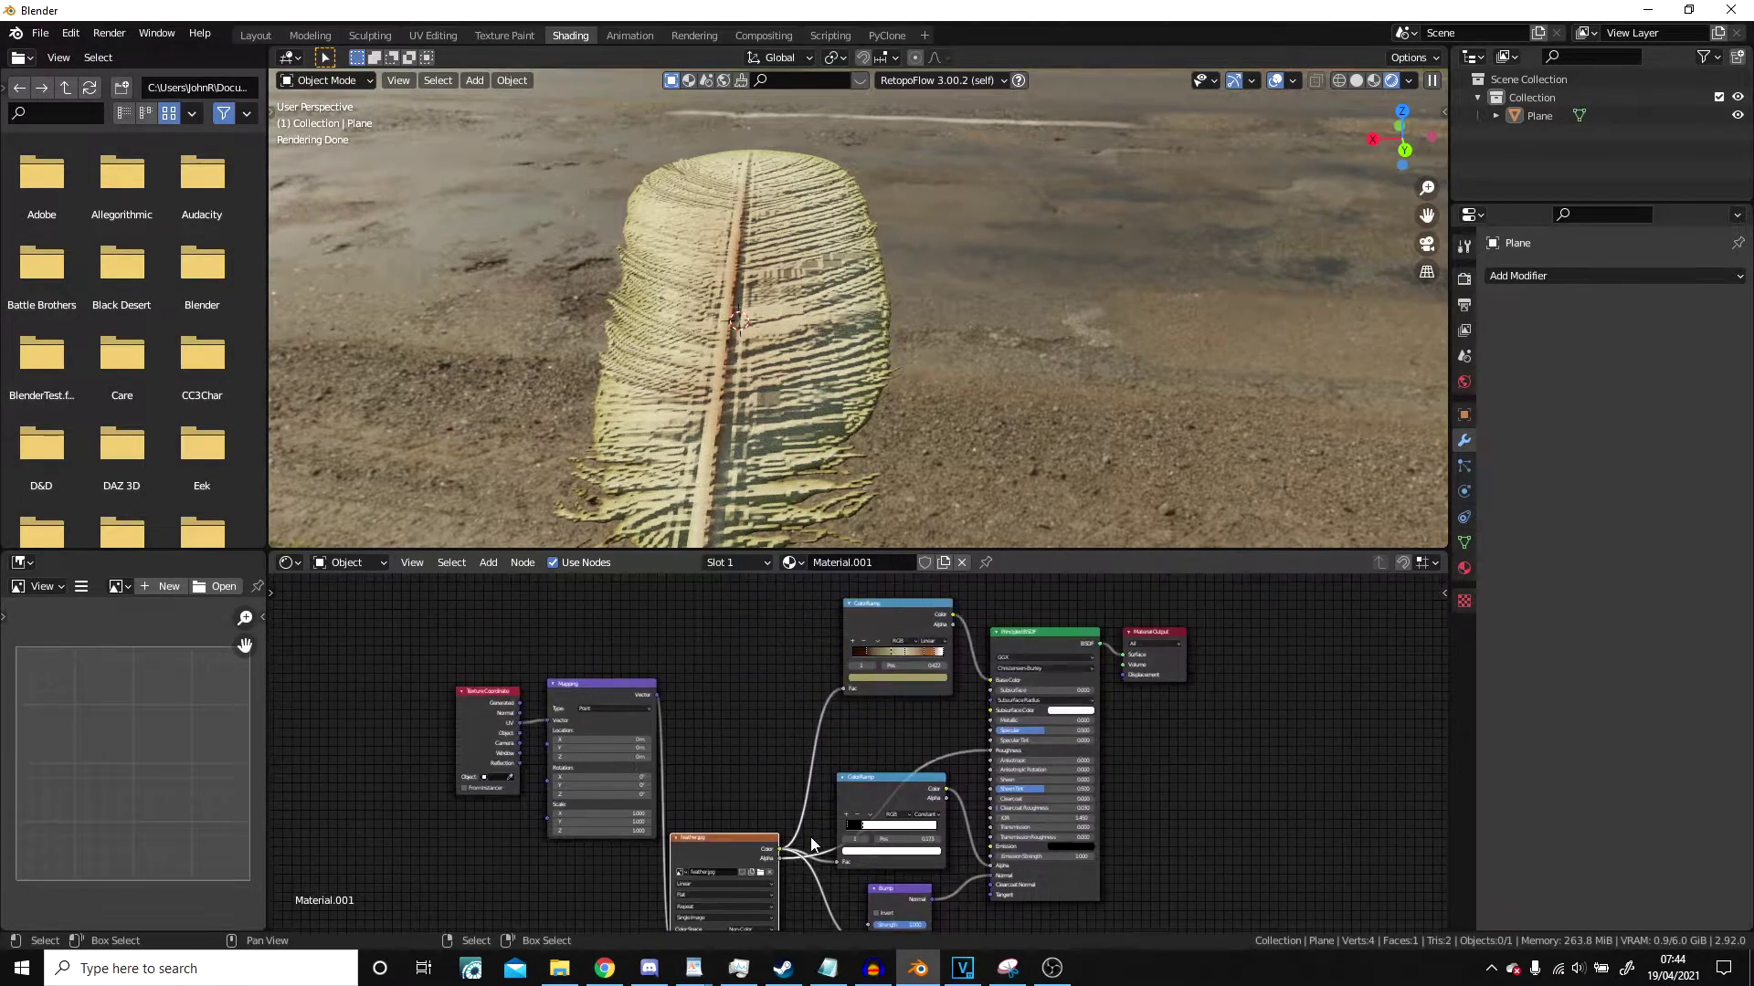
{"action": "left_click_drag", "start_coordinate": [735, 851], "coordinate": [763, 696]}
{"action": "scroll", "coordinate": [868, 749], "scroll_direction": "up", "scroll_amount": 5}
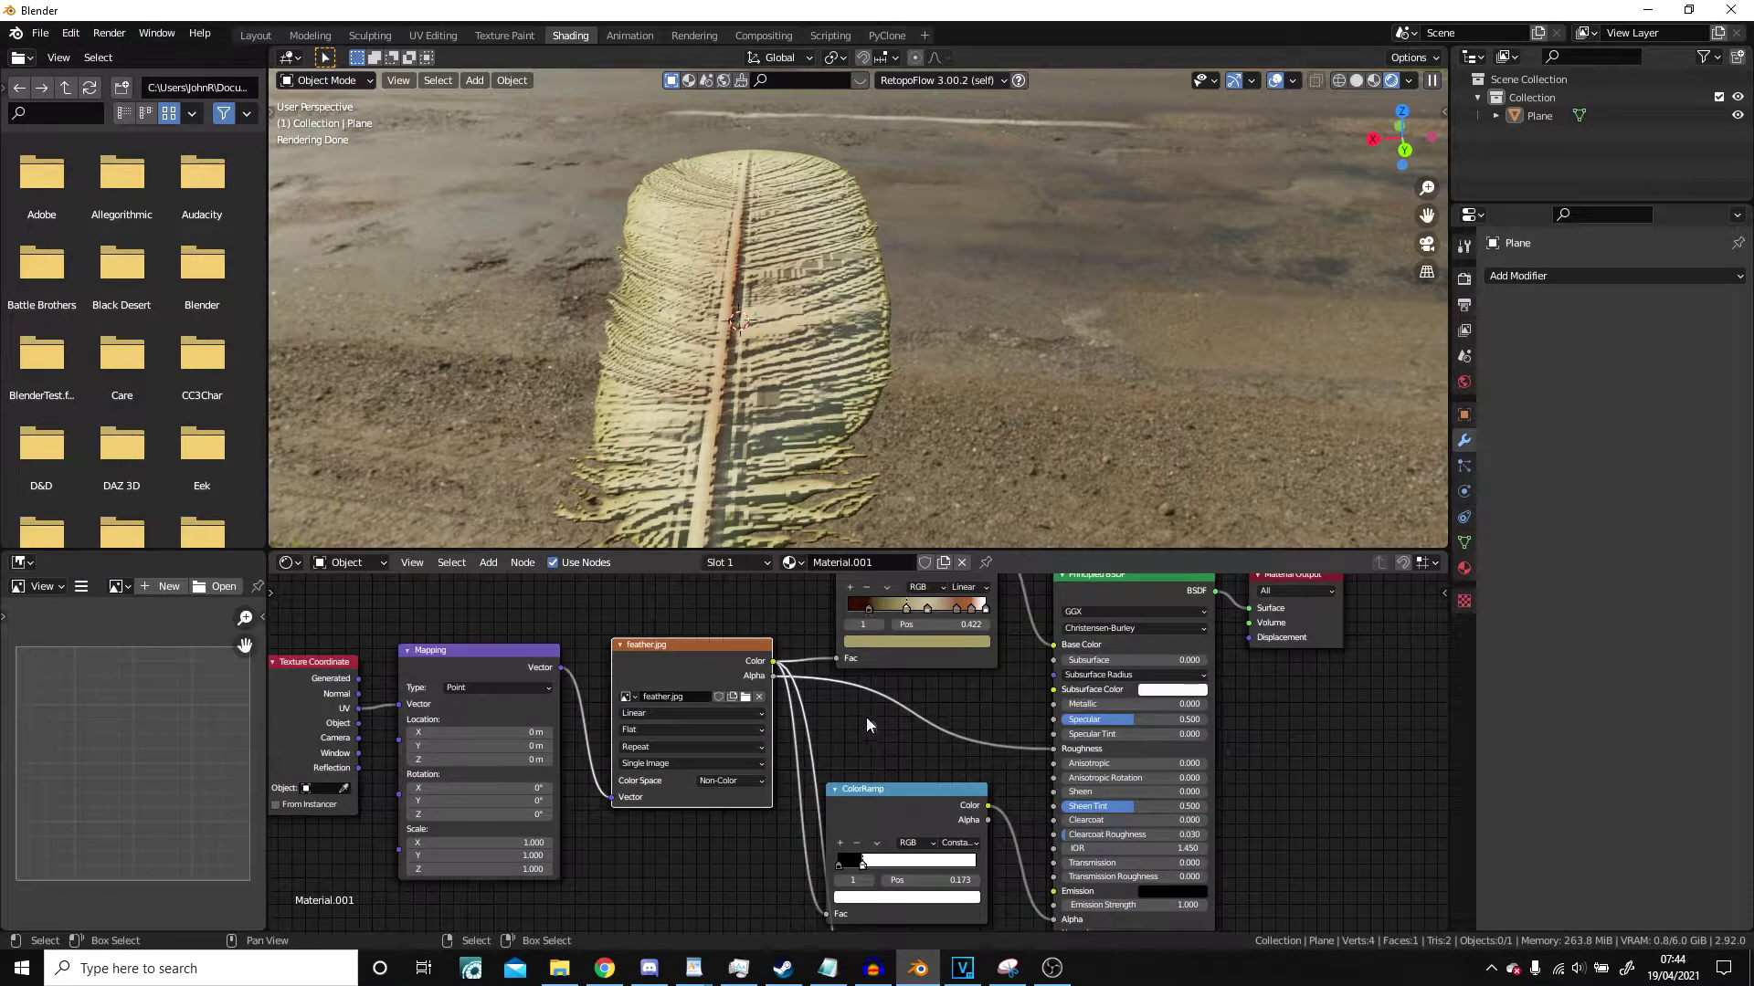
Lower the Bump node's Strength to 0.400.
{"action": "middle_click_drag", "start_coordinate": [887, 725], "coordinate": [901, 574]}
{"action": "middle_click_drag", "start_coordinate": [901, 926], "coordinate": [879, 884]}
{"action": "scroll", "coordinate": [935, 753], "scroll_direction": "up", "scroll_amount": 4}
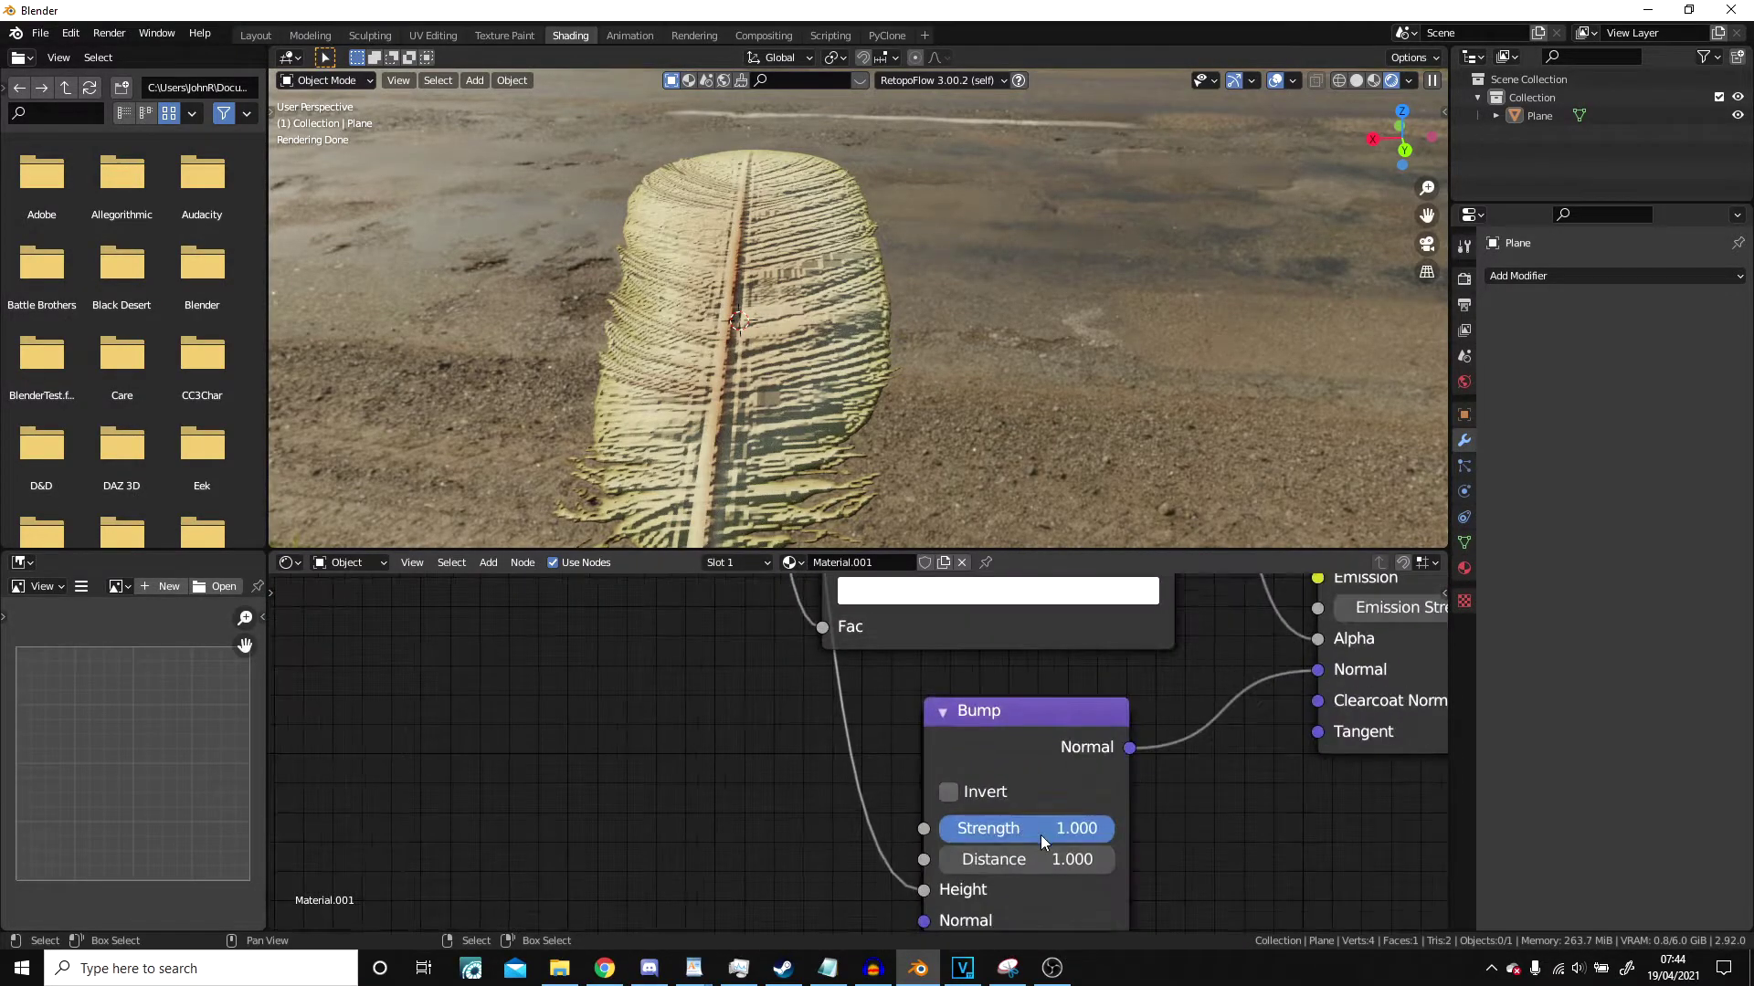
{"action": "left_click_drag", "start_coordinate": [1040, 835], "coordinate": [933, 835]}
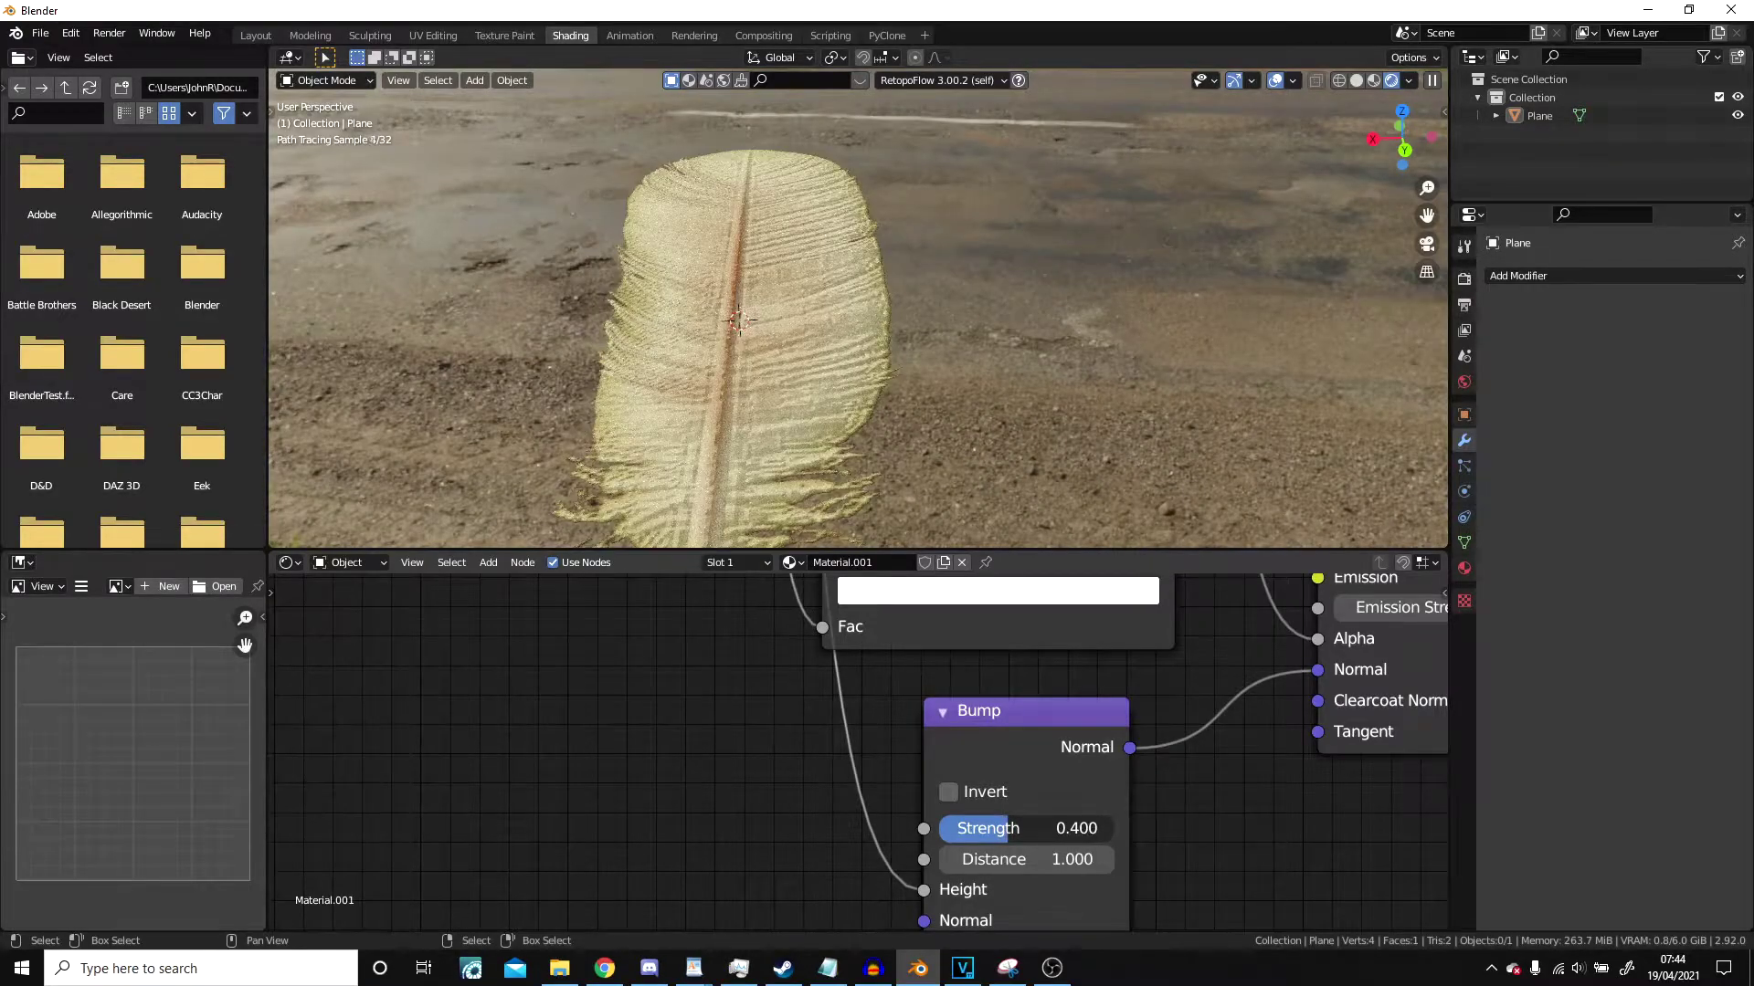
Spread out the node layout by moving the Principled BSDF, Material Output, both ColorRamps and the Bump node further apart.
{"action": "scroll", "coordinate": [907, 394], "scroll_direction": "down", "scroll_amount": 4}
{"action": "scroll", "coordinate": [746, 666], "scroll_direction": "down", "scroll_amount": 8}
{"action": "middle_click_drag", "start_coordinate": [798, 646], "coordinate": [720, 833]}
{"action": "left_click_drag", "start_coordinate": [861, 735], "coordinate": [890, 714]}
{"action": "scroll", "coordinate": [894, 726], "scroll_direction": "down", "scroll_amount": 2}
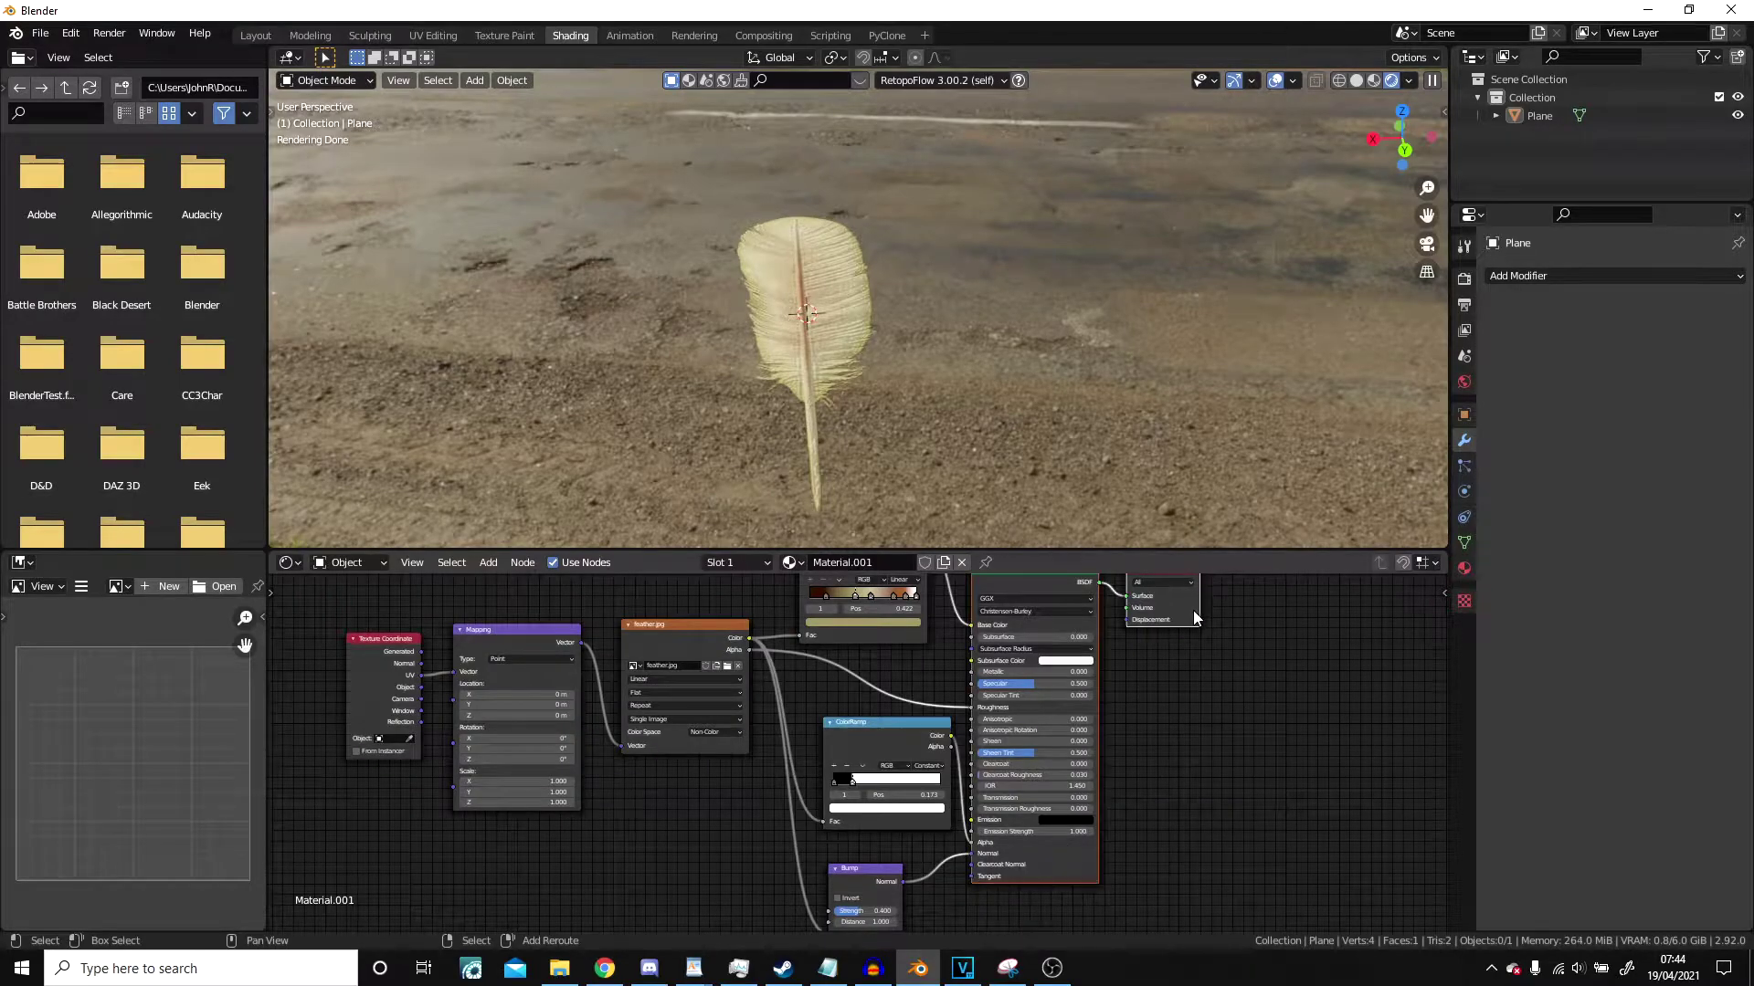
{"action": "left_click_drag", "start_coordinate": [1193, 610], "coordinate": [1416, 604]}
{"action": "left_click_drag", "start_coordinate": [929, 731], "coordinate": [977, 717]}
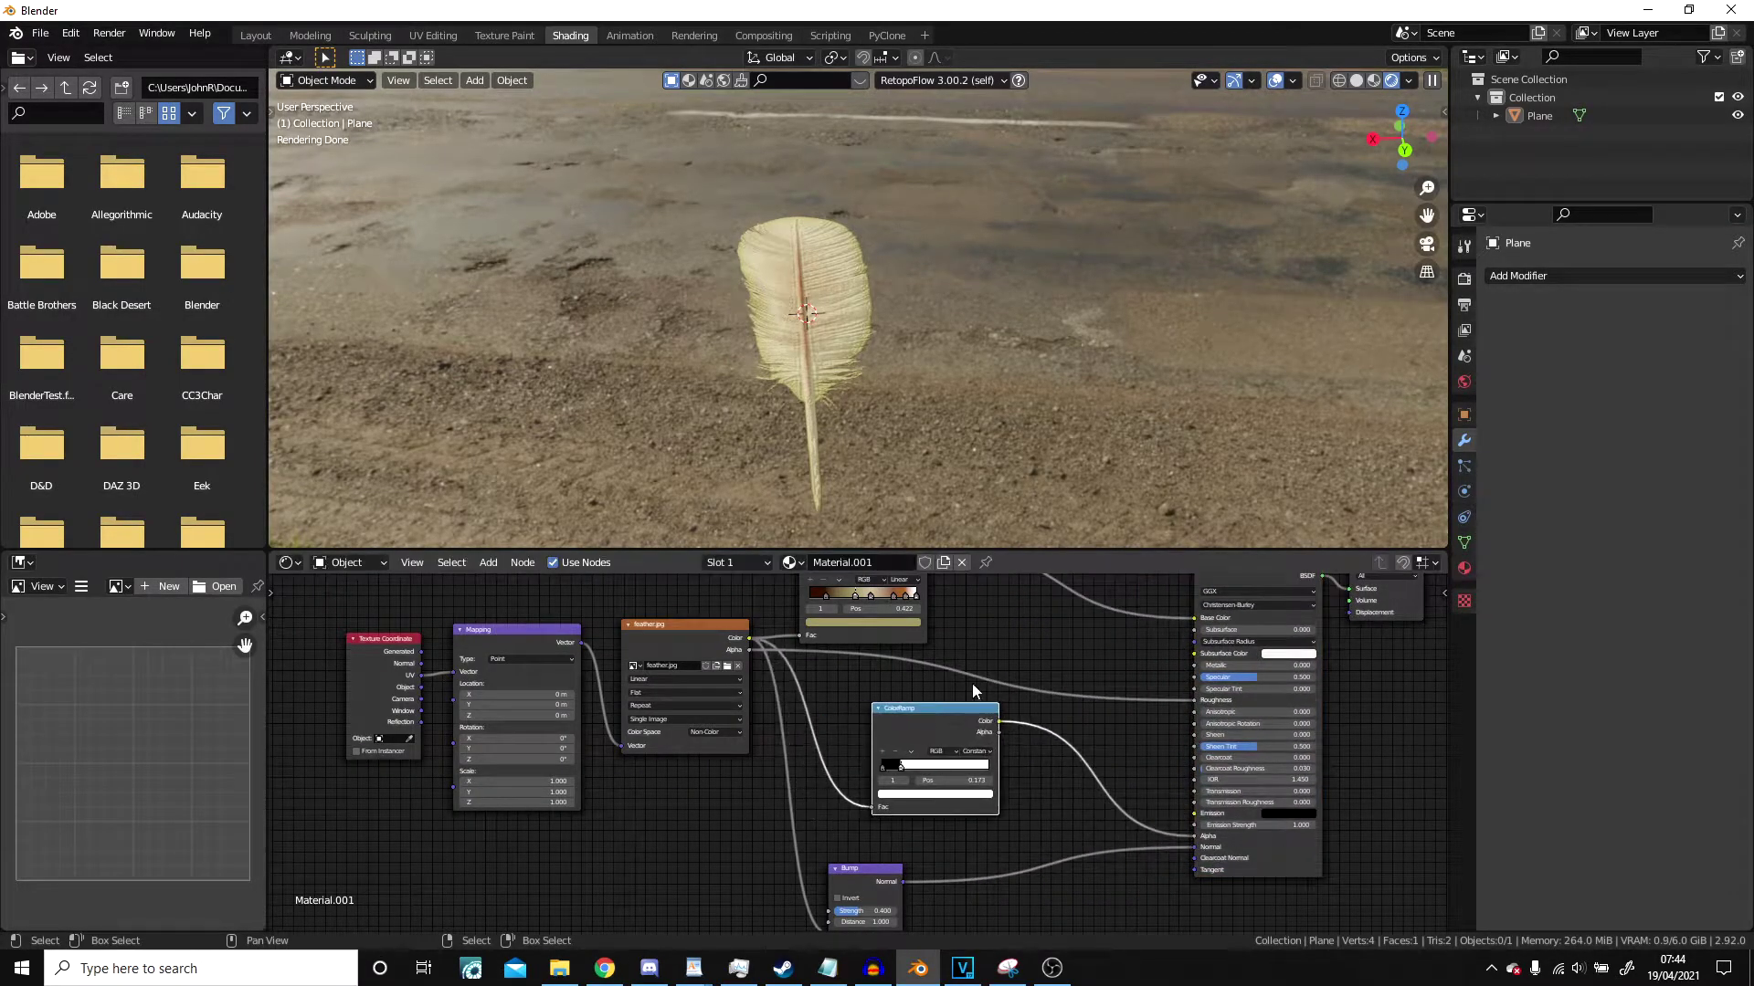
{"action": "left_click_drag", "start_coordinate": [918, 634], "coordinate": [1042, 611]}
{"action": "middle_click_drag", "start_coordinate": [1039, 732], "coordinate": [989, 593]}
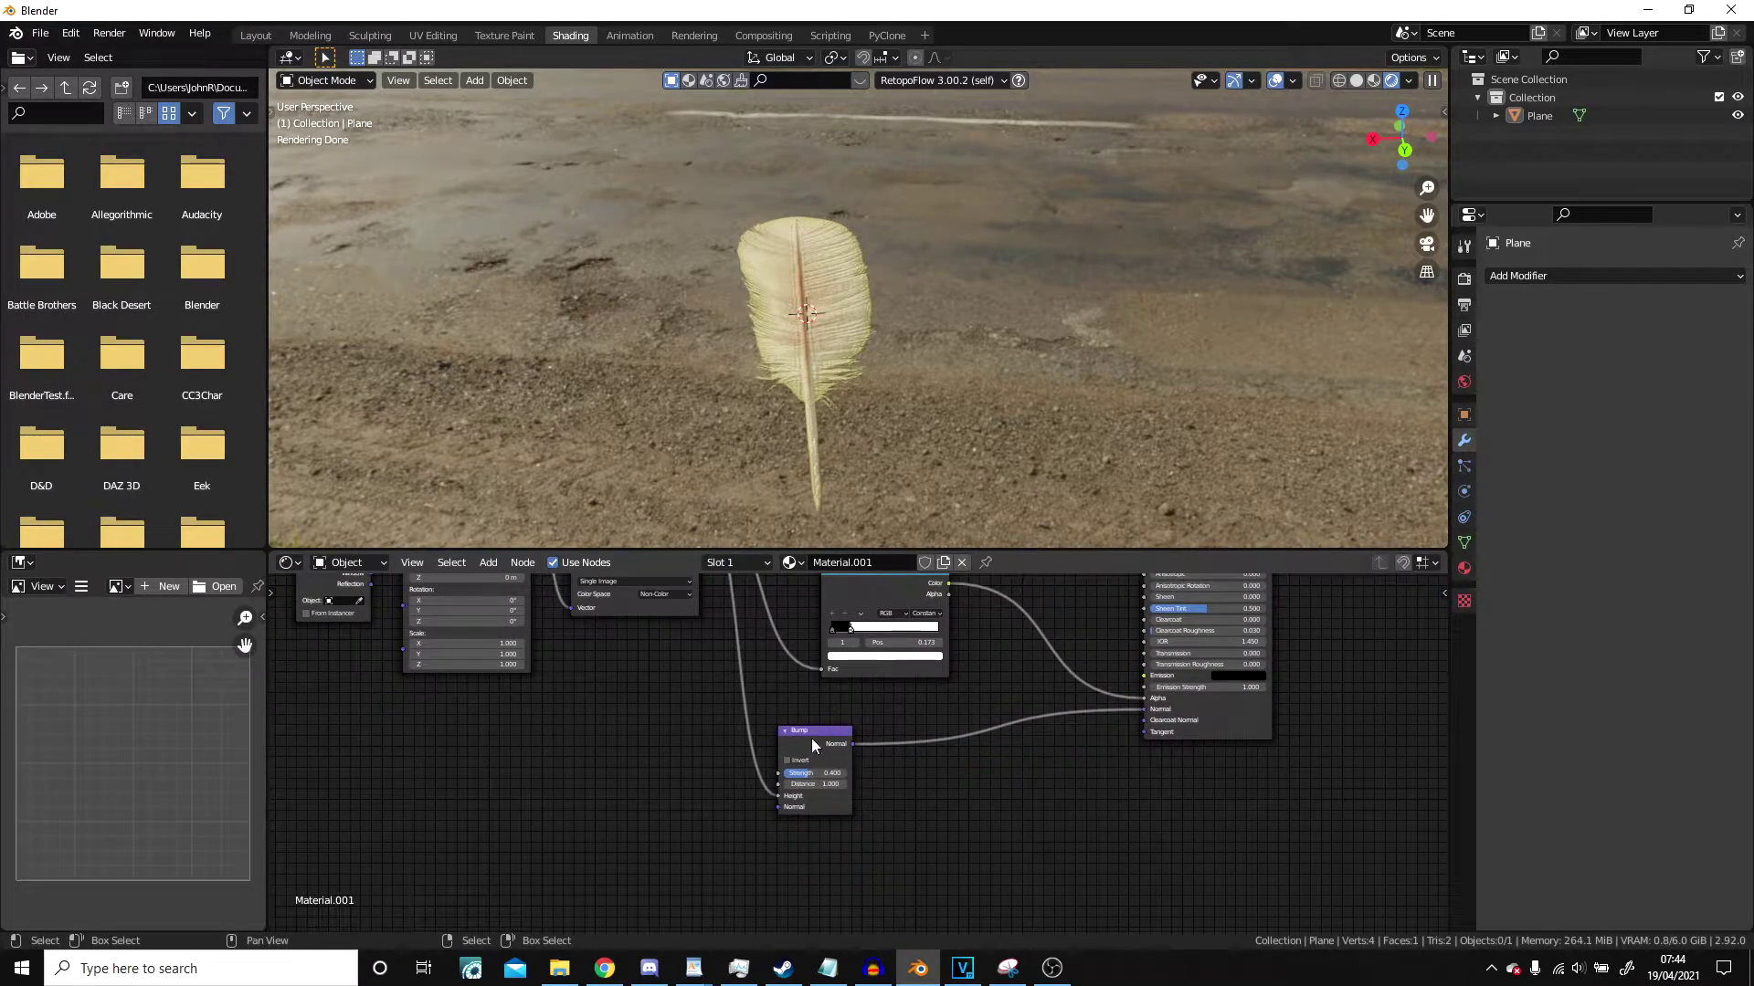
{"action": "left_click_drag", "start_coordinate": [811, 743], "coordinate": [883, 728]}
Move the white stop of the transparency ColorRamp to position 0.495 to trim the feather's edges.
{"action": "middle_click_drag", "start_coordinate": [874, 431], "coordinate": [918, 435]}
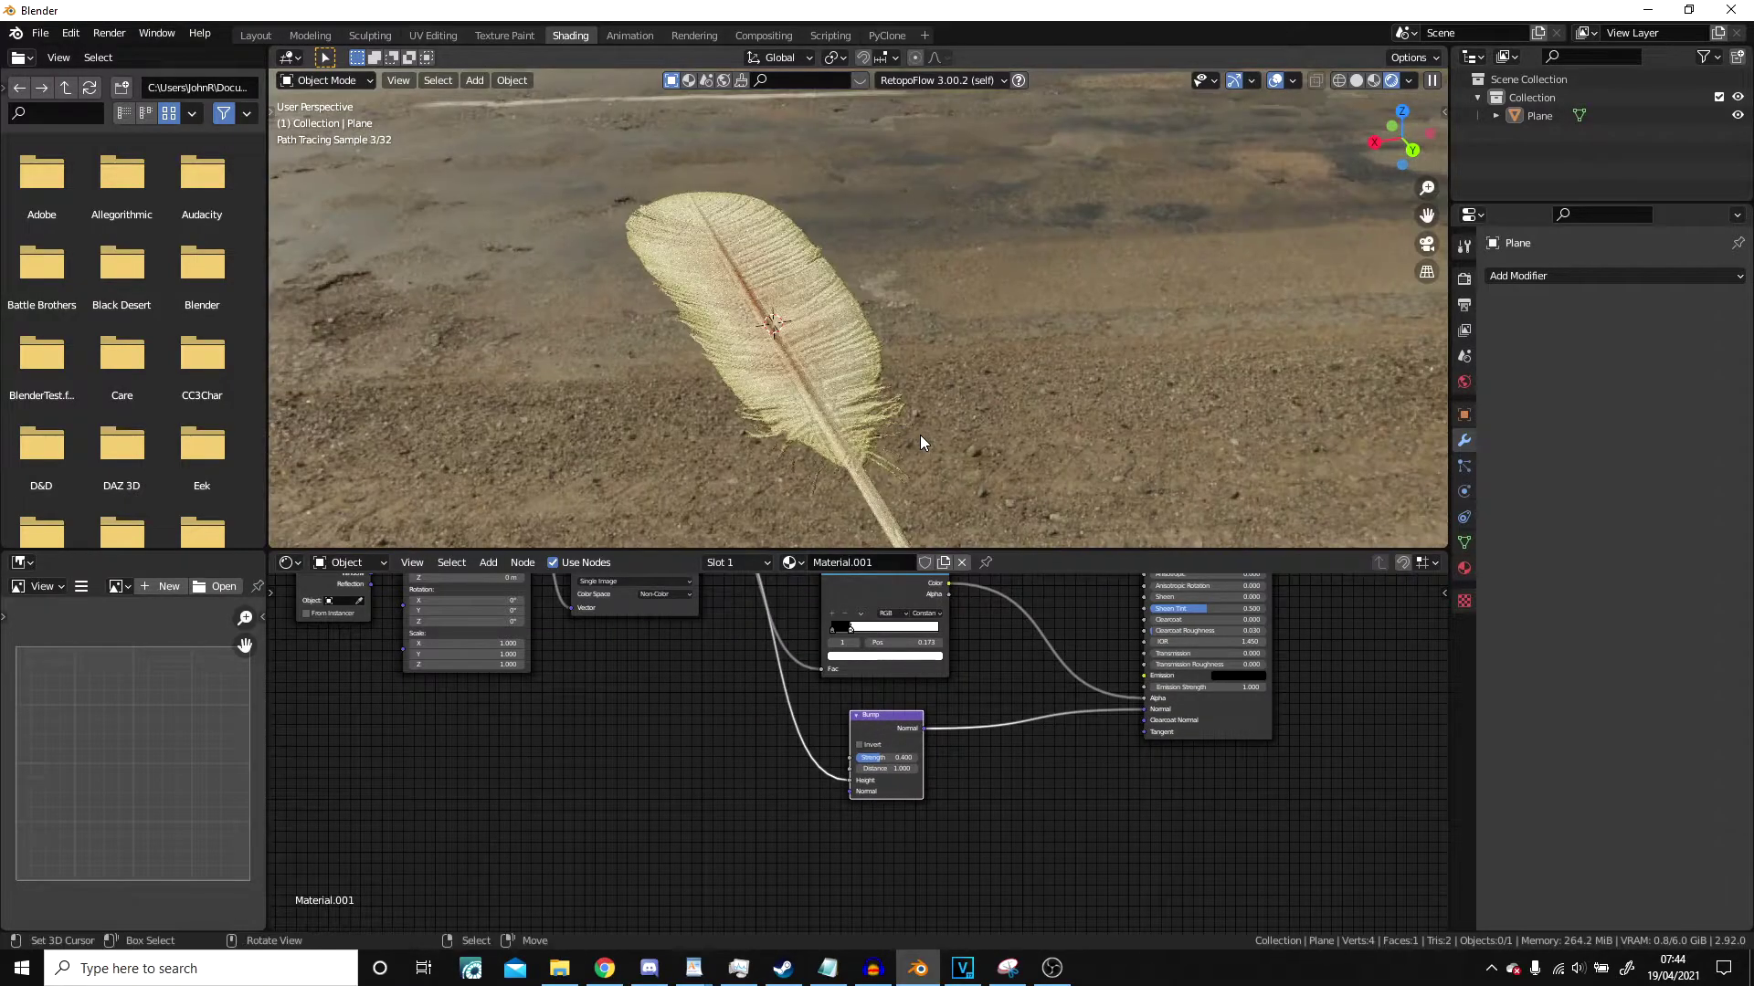
{"action": "scroll", "coordinate": [1032, 619], "scroll_direction": "down", "scroll_amount": 3}
{"action": "middle_click_drag", "start_coordinate": [1032, 619], "coordinate": [1023, 681]}
{"action": "scroll", "coordinate": [975, 377], "scroll_direction": "down", "scroll_amount": 6}
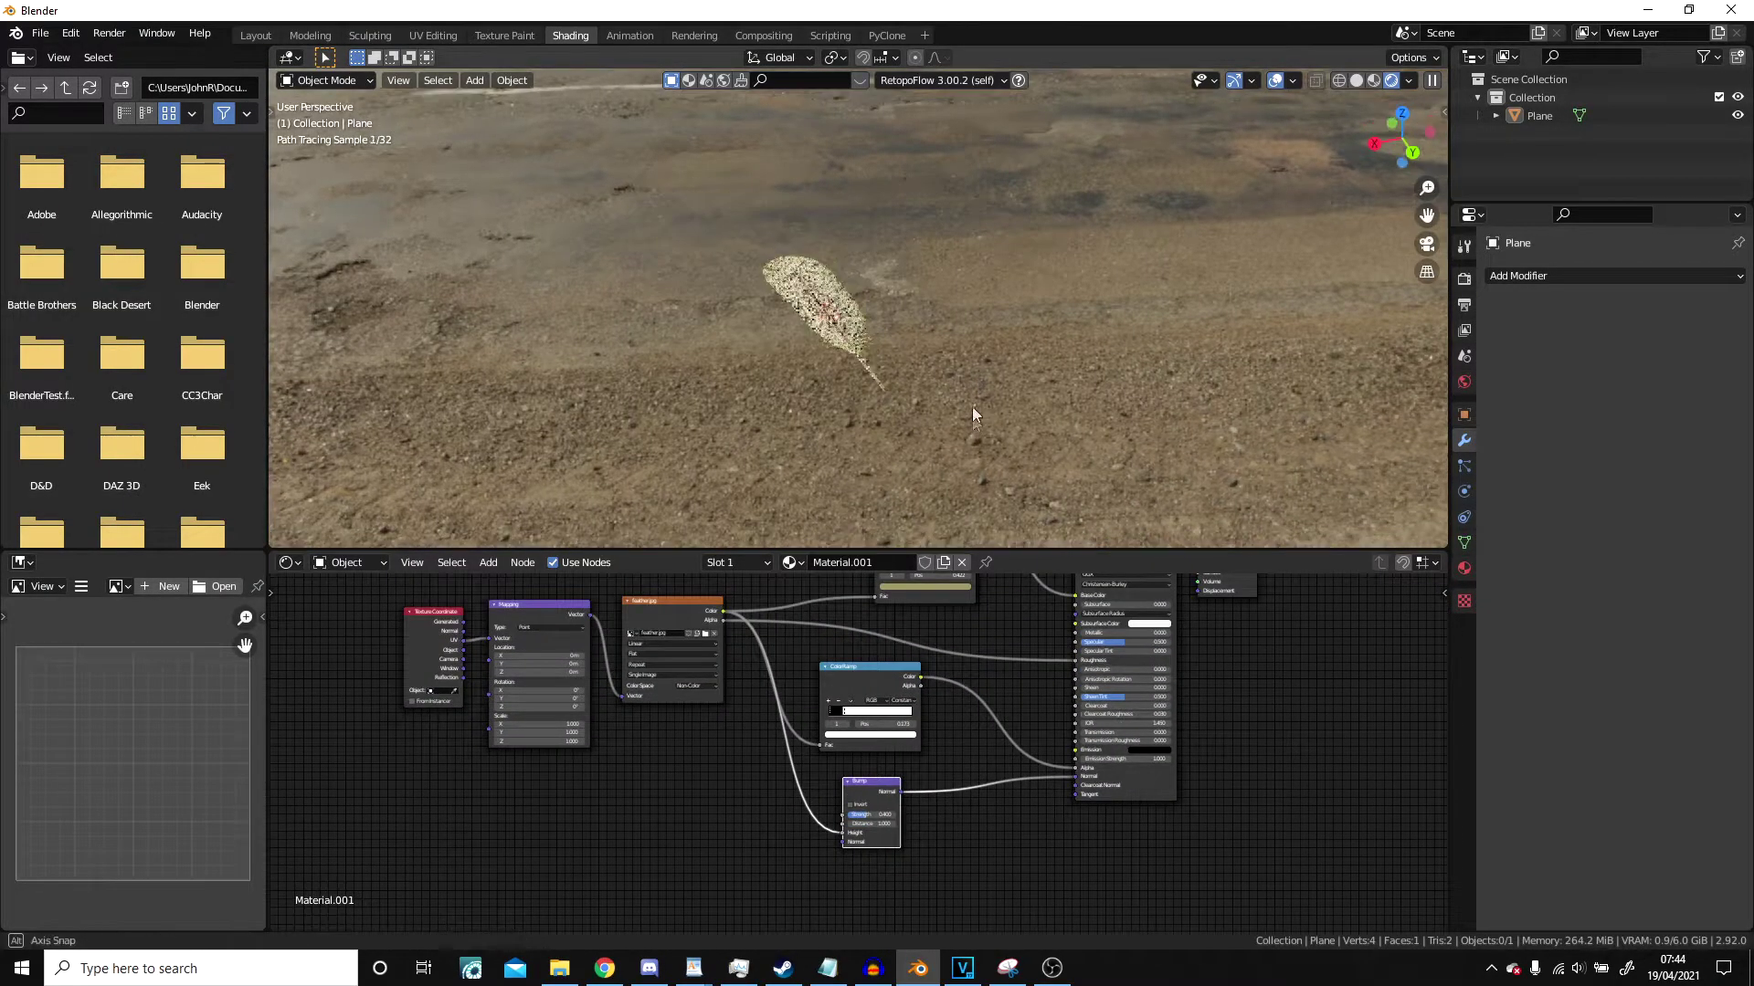
{"action": "middle_click_drag", "start_coordinate": [972, 407], "coordinate": [974, 456]}
{"action": "scroll", "coordinate": [928, 313], "scroll_direction": "up", "scroll_amount": 3}
{"action": "scroll", "coordinate": [952, 649], "scroll_direction": "up", "scroll_amount": 3}
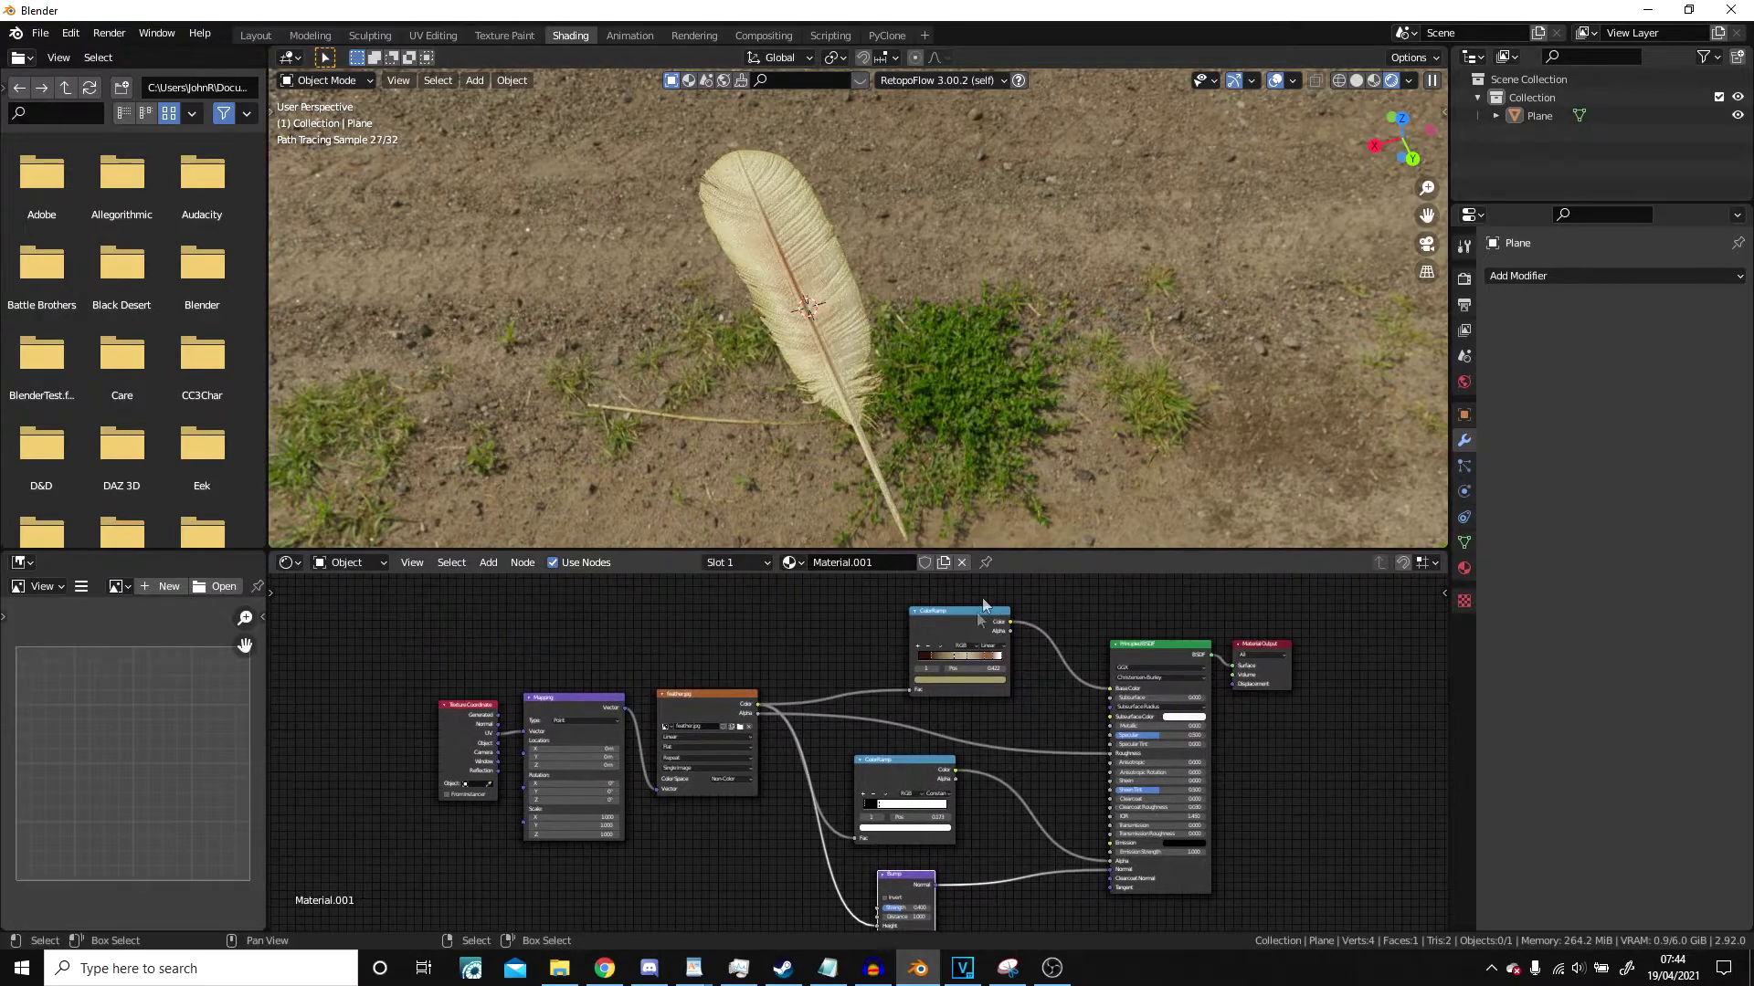
{"action": "scroll", "coordinate": [1002, 815], "scroll_direction": "up", "scroll_amount": 4}
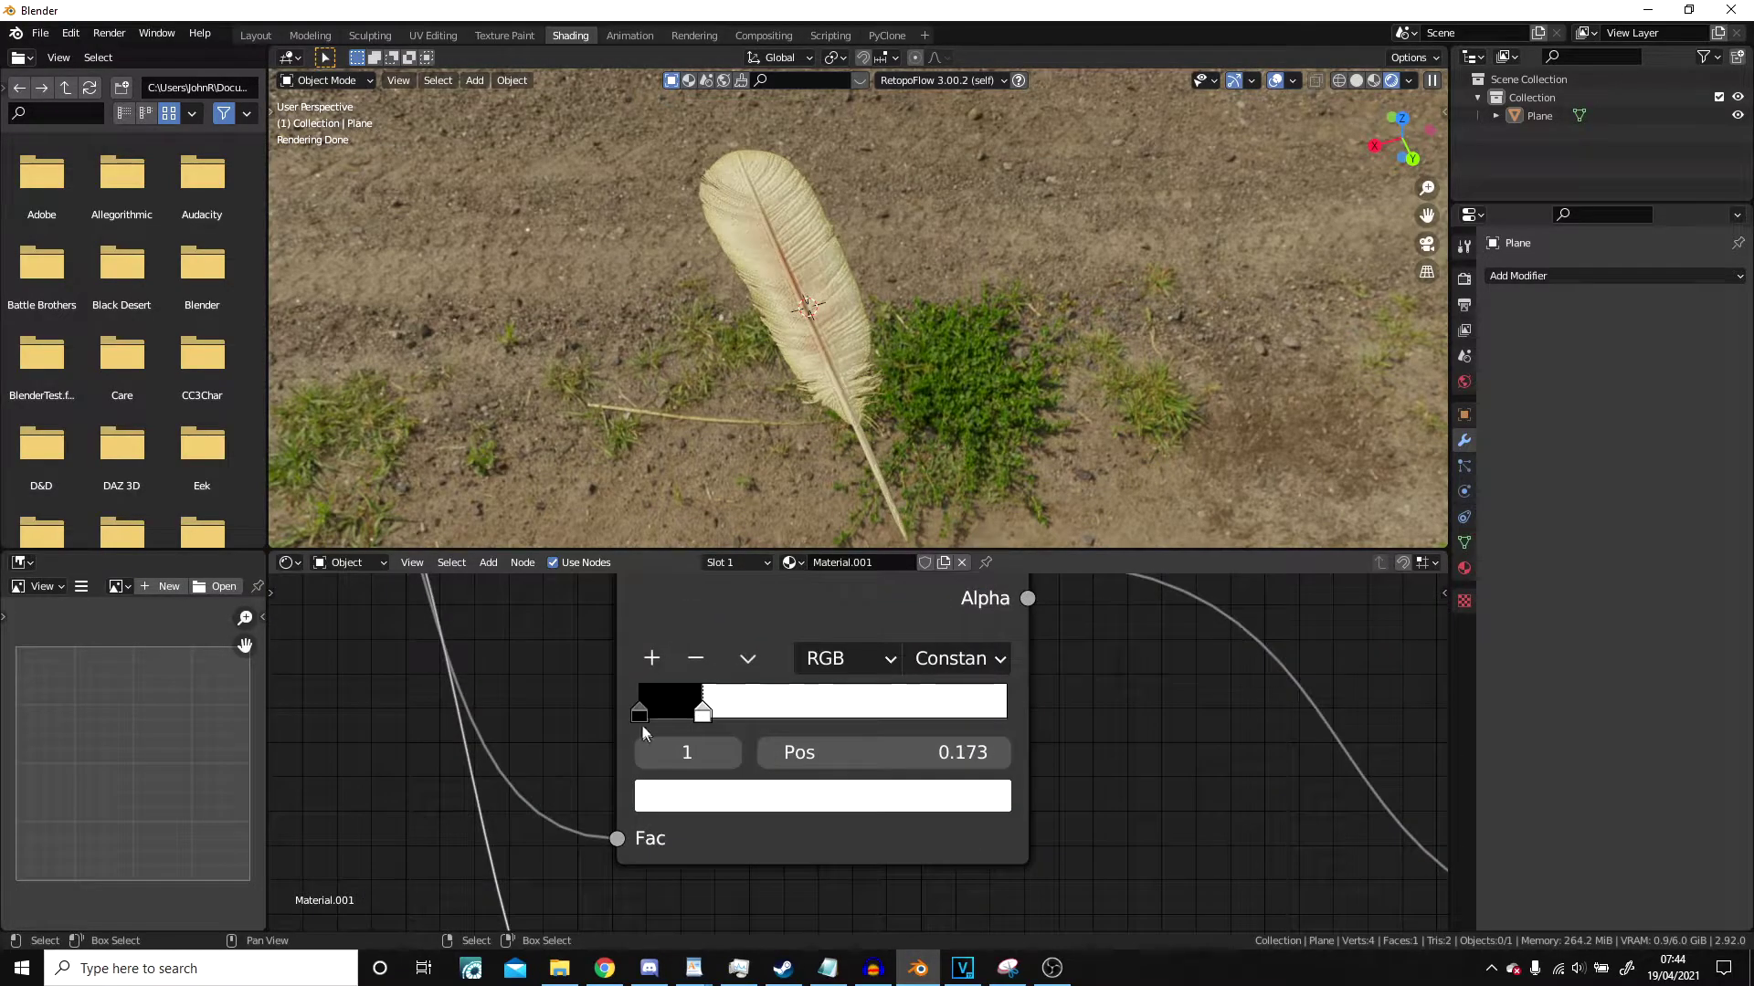
{"action": "left_click_drag", "start_coordinate": [717, 719], "coordinate": [822, 715]}
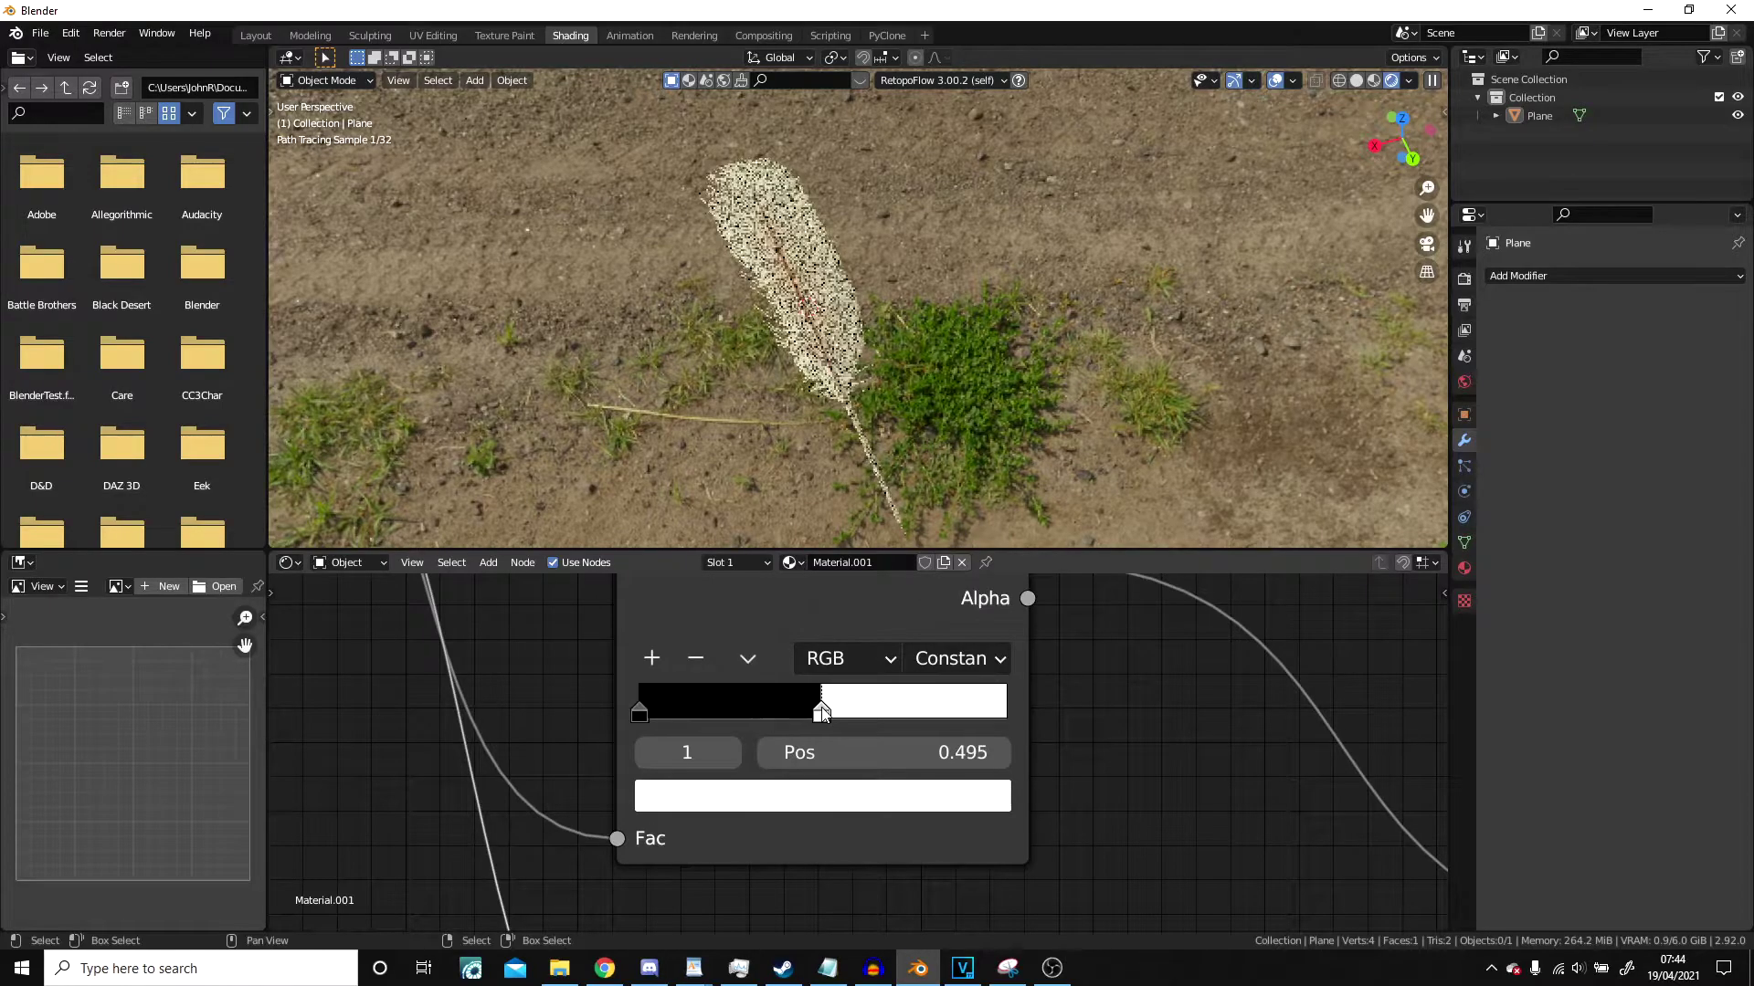
{"action": "scroll", "coordinate": [767, 374], "scroll_direction": "up", "scroll_amount": 6}
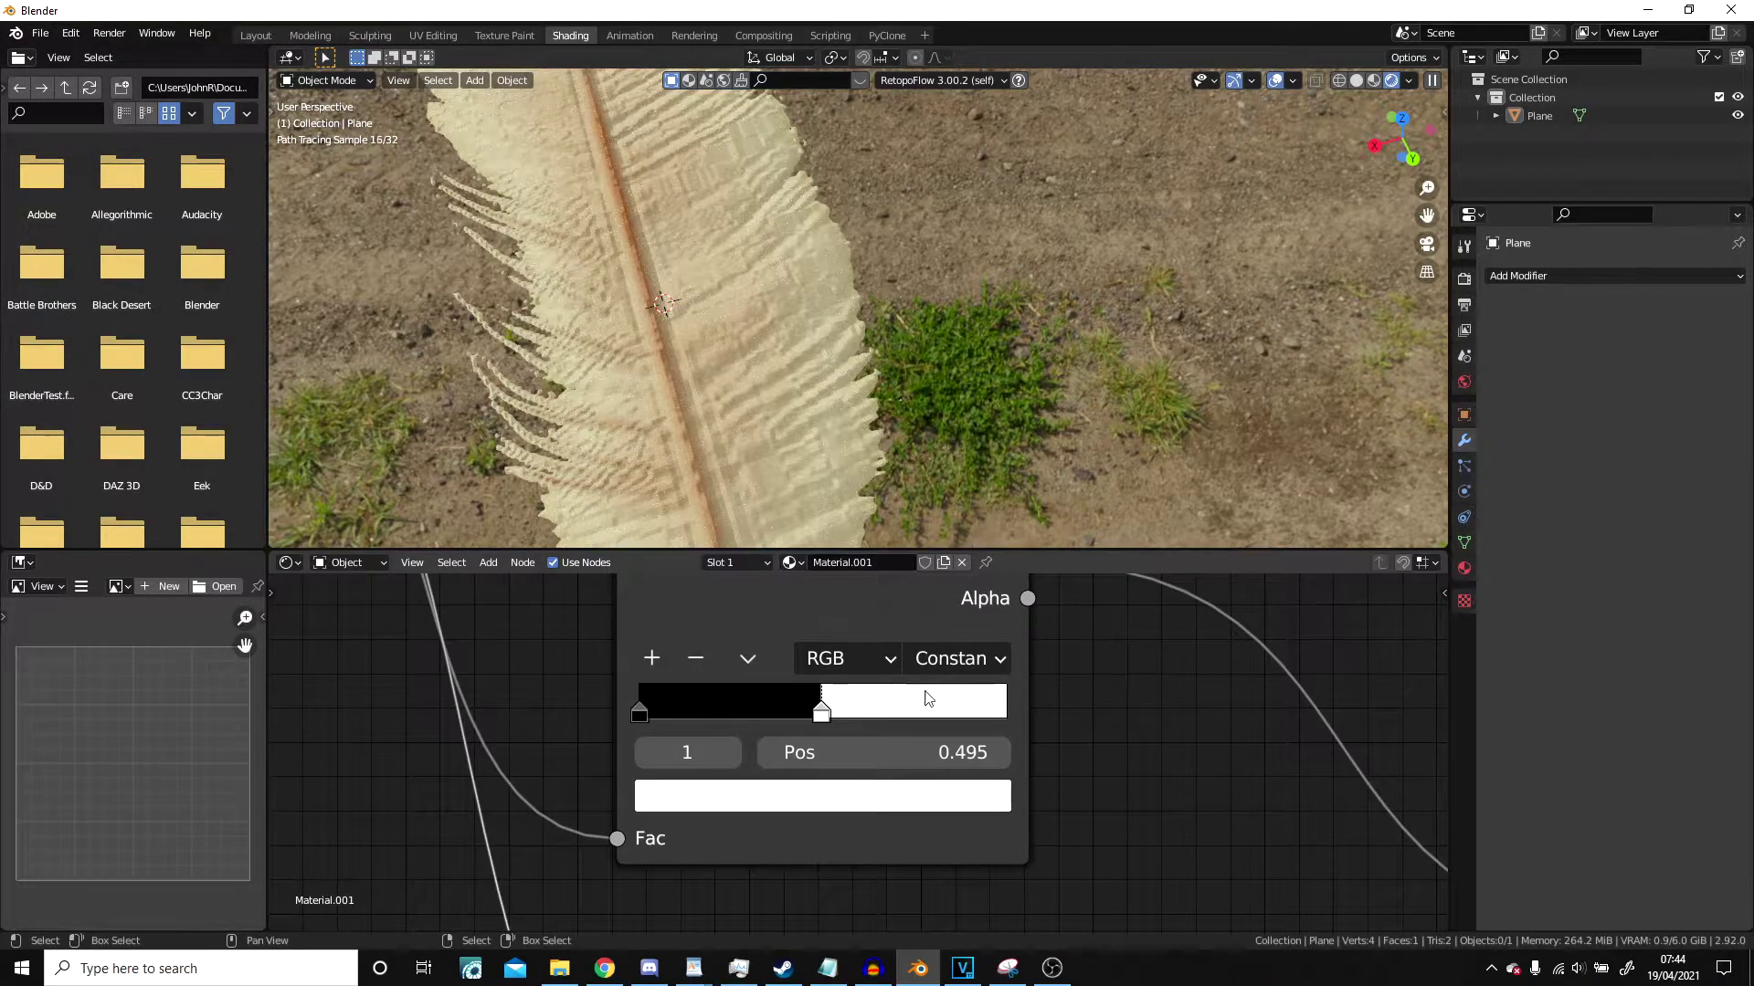
Set the Bump node's Strength to 0.175 and enable Invert.
{"action": "scroll", "coordinate": [940, 404], "scroll_direction": "down", "scroll_amount": 4}
{"action": "scroll", "coordinate": [1099, 753], "scroll_direction": "down", "scroll_amount": 12}
{"action": "middle_click_drag", "start_coordinate": [1060, 733], "coordinate": [1044, 532]}
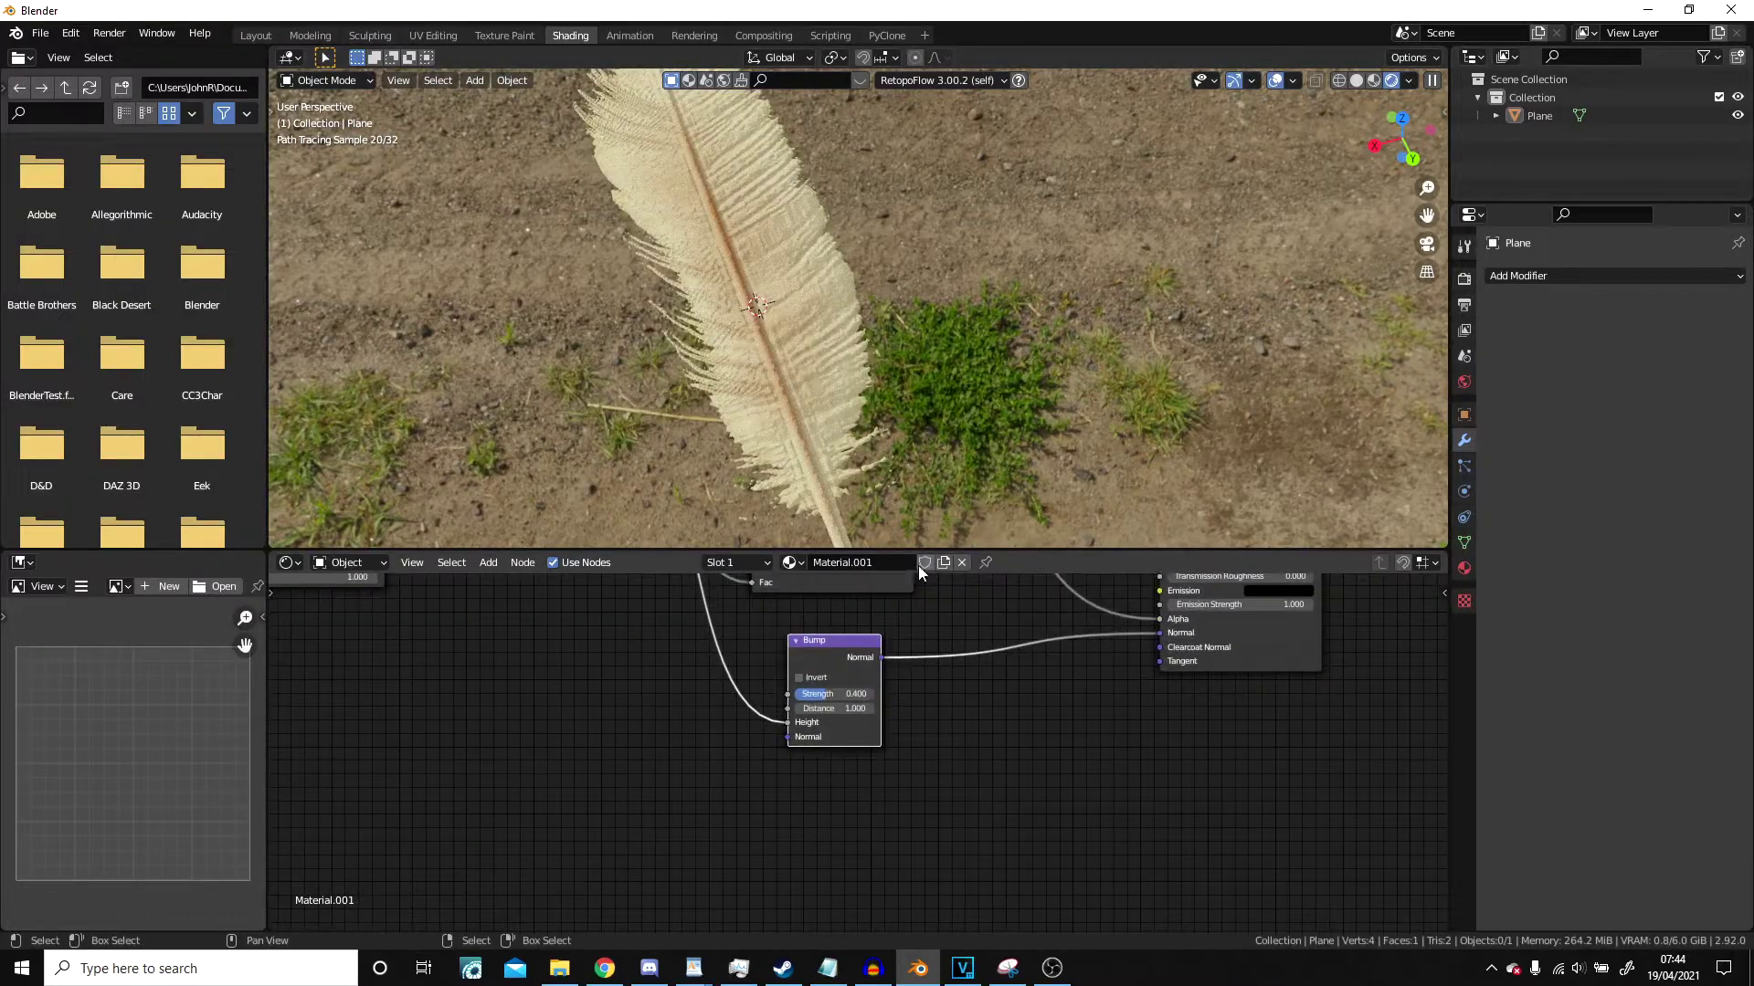
{"action": "scroll", "coordinate": [920, 626], "scroll_direction": "up", "scroll_amount": 3}
{"action": "left_click_drag", "start_coordinate": [815, 638], "coordinate": [728, 624]}
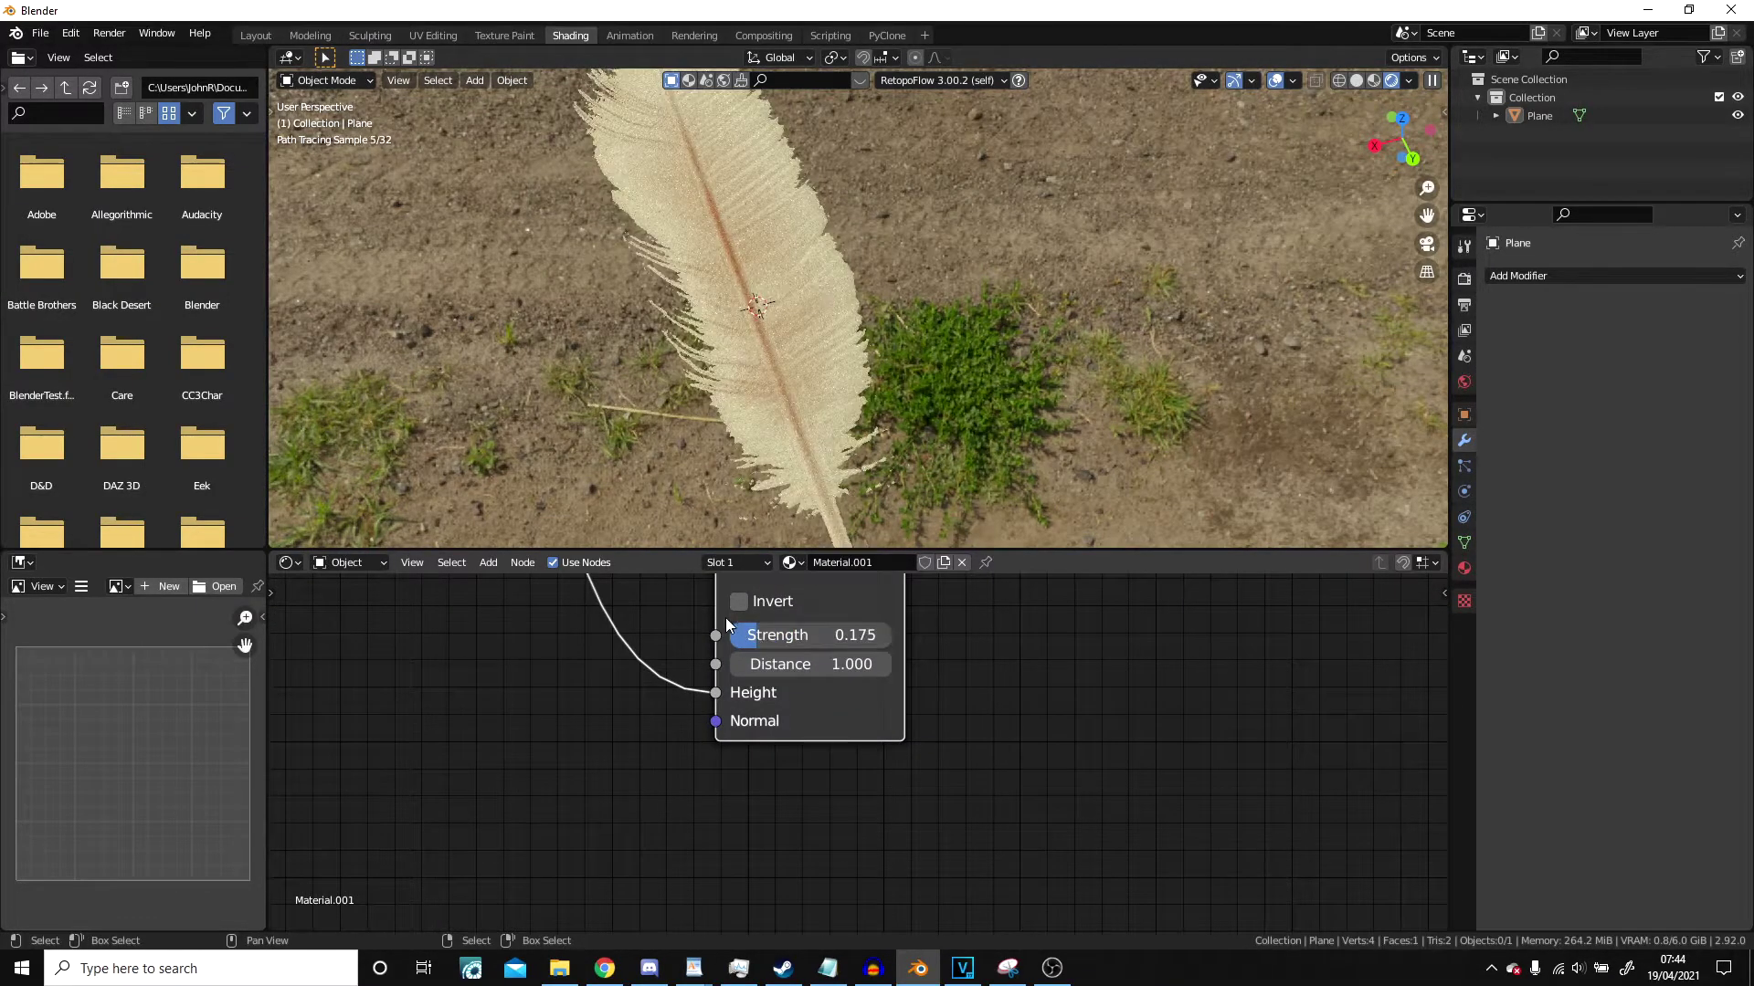
{"action": "left_click", "coordinate": [740, 599]}
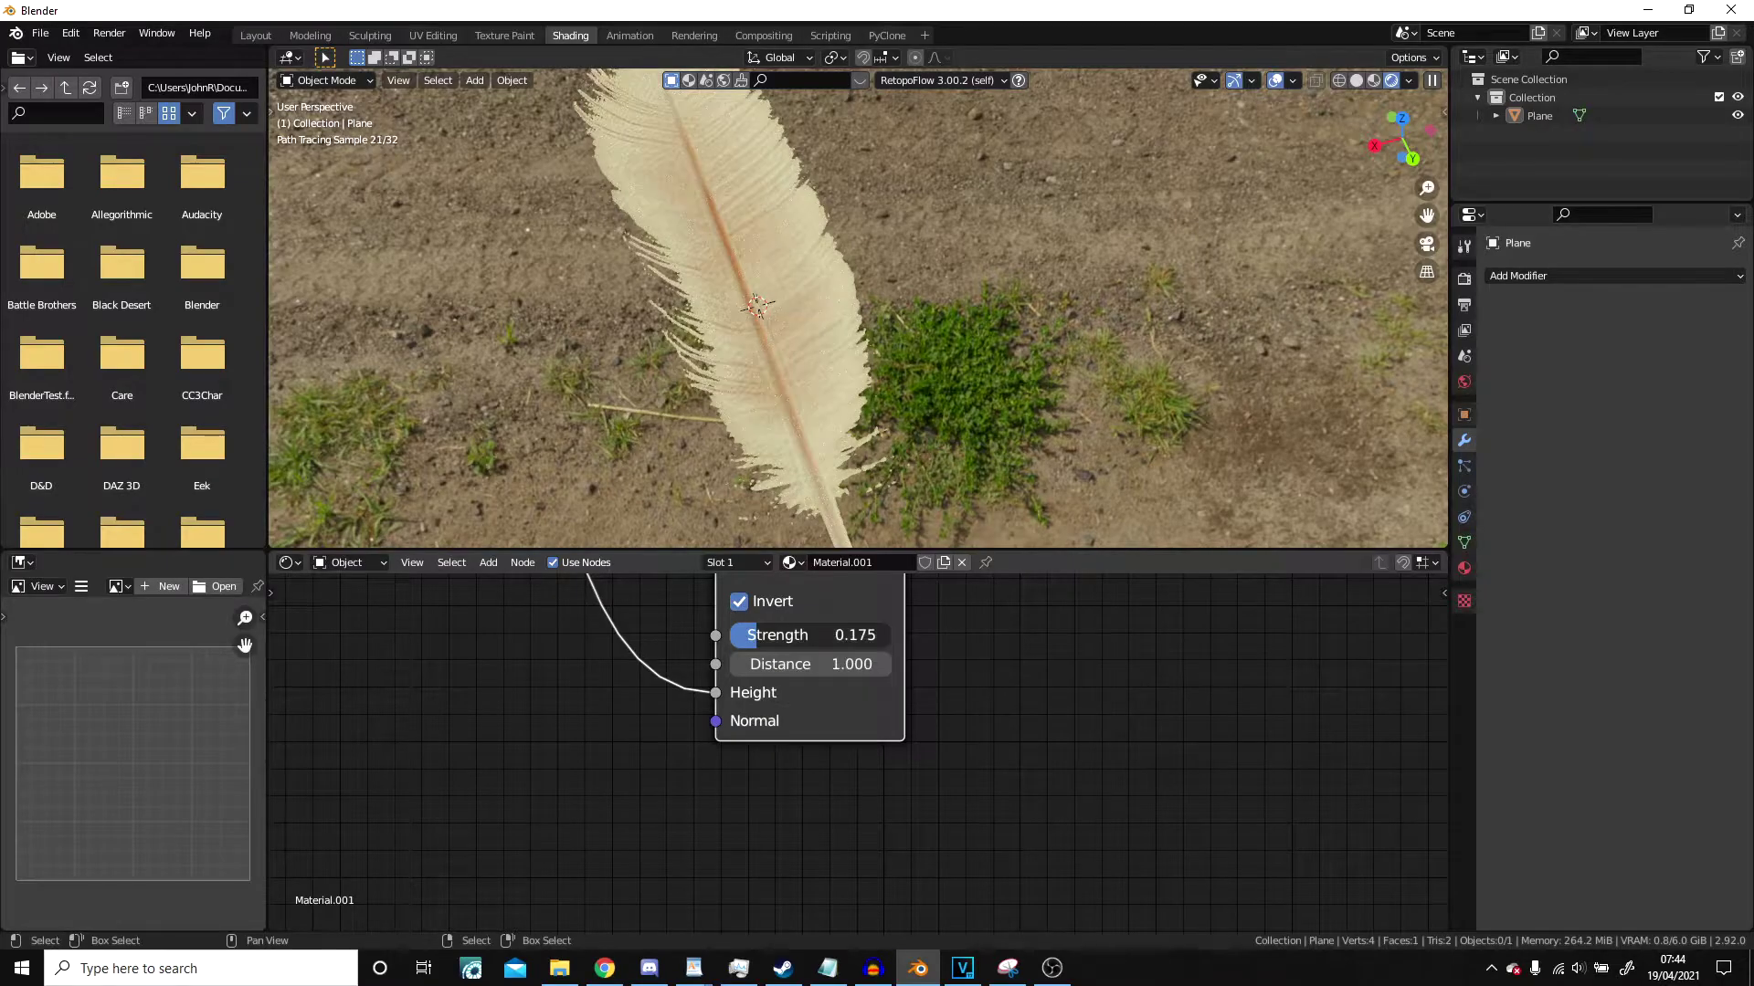